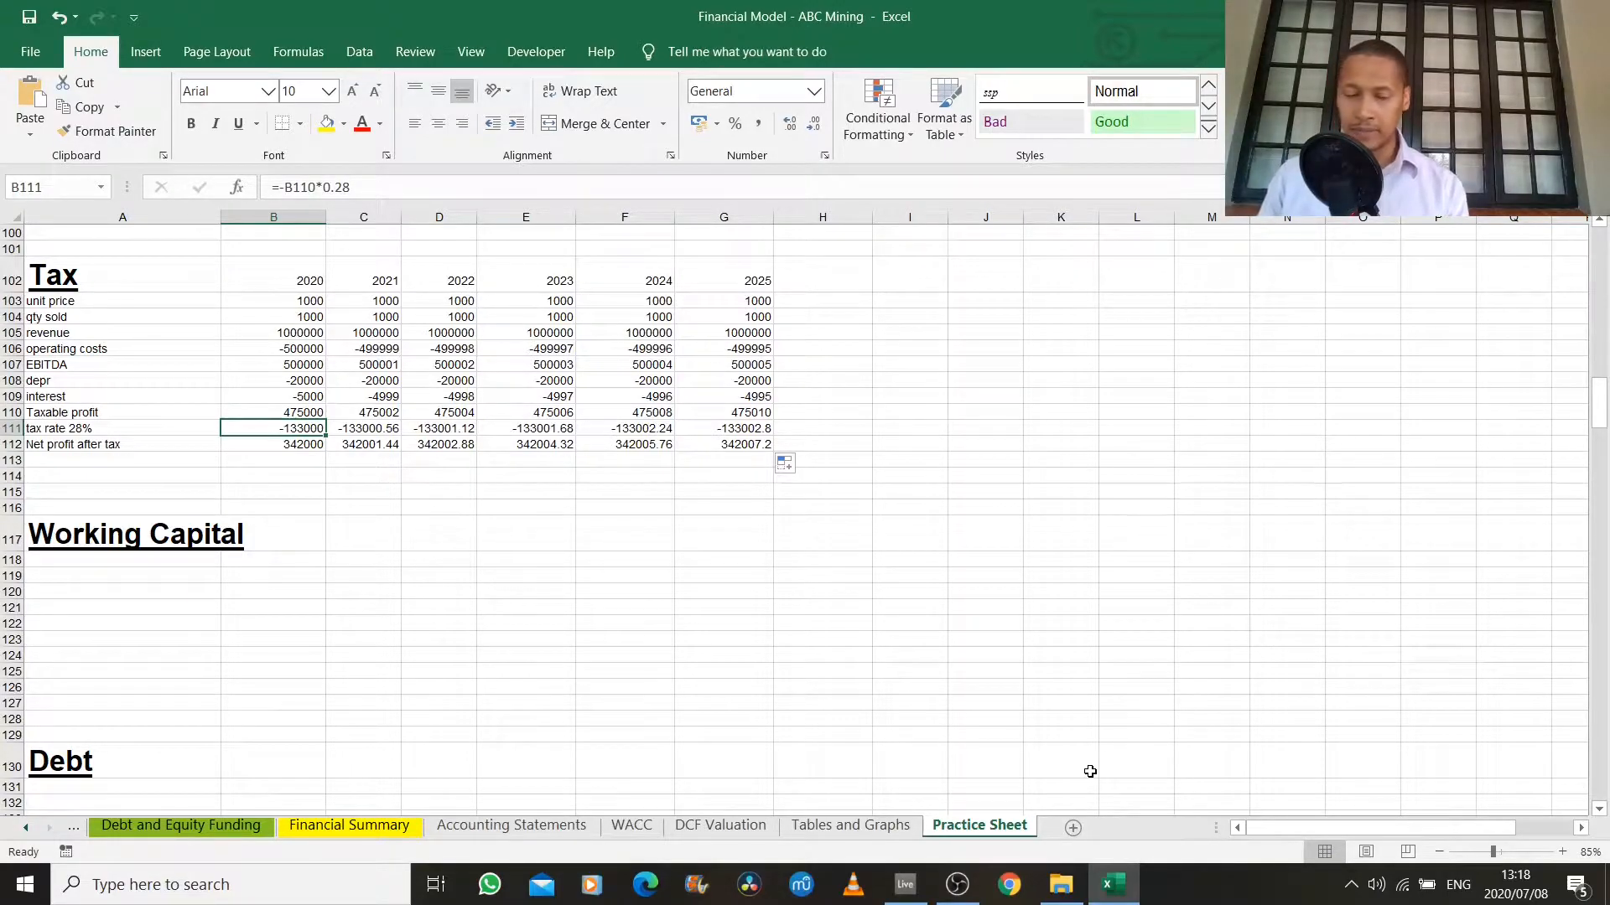
Enter the row labels "debtors days", "creditors days" and "inventory days" in A119:A121 under the Working Capital heading.
key("Down")
key("Down")
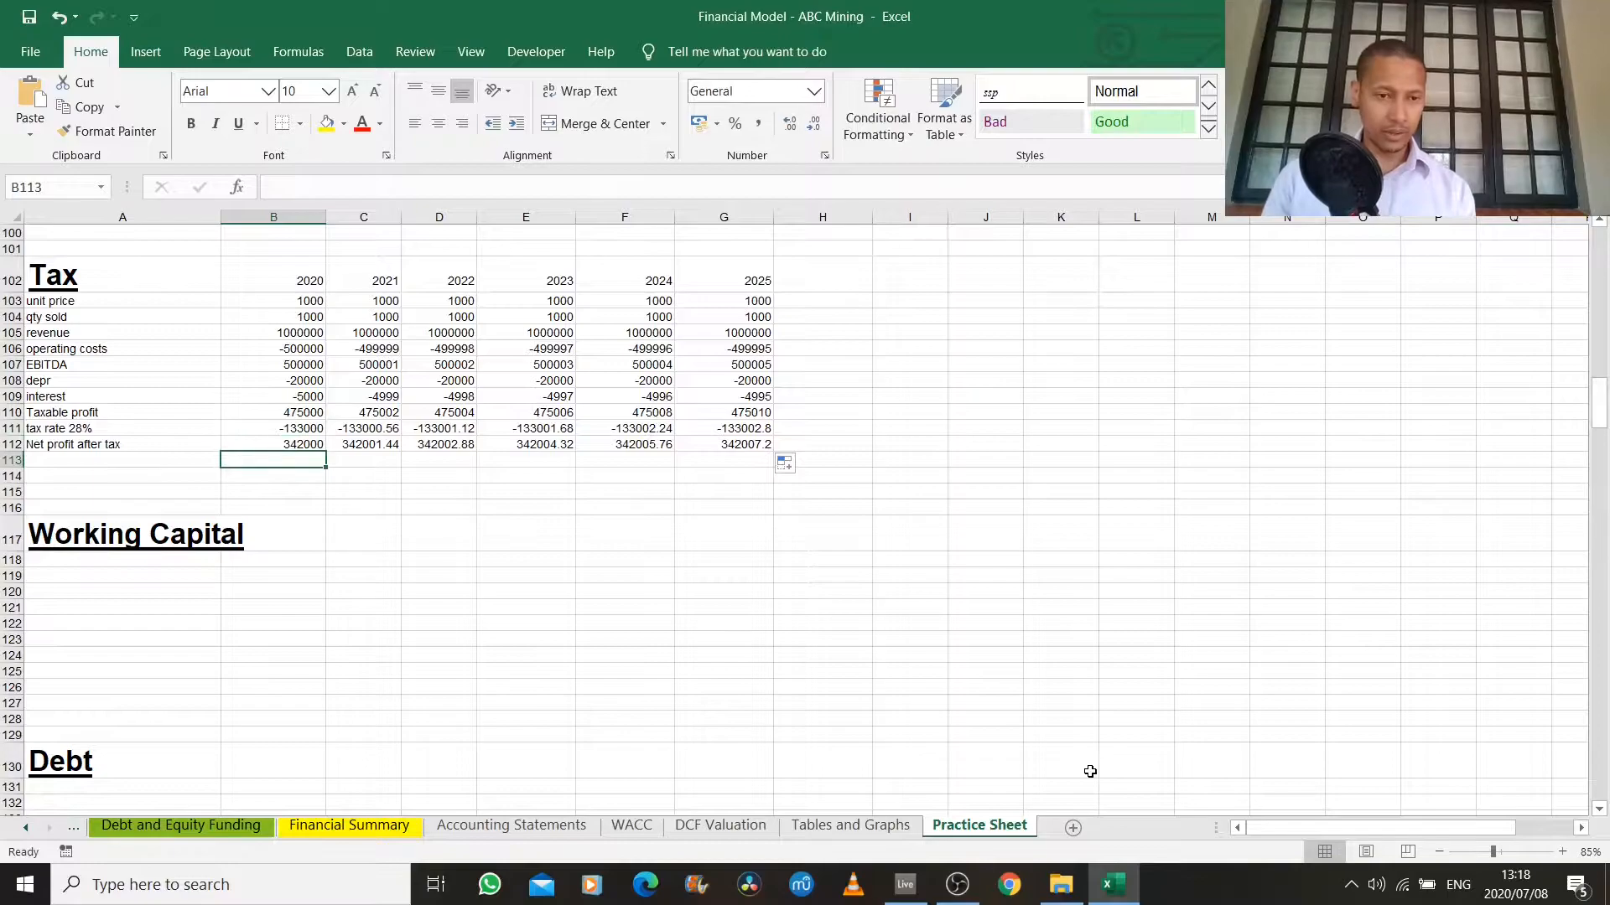
key("Left")
key("Down")
key("Down")
key("Down")
key("Down")
key("Down")
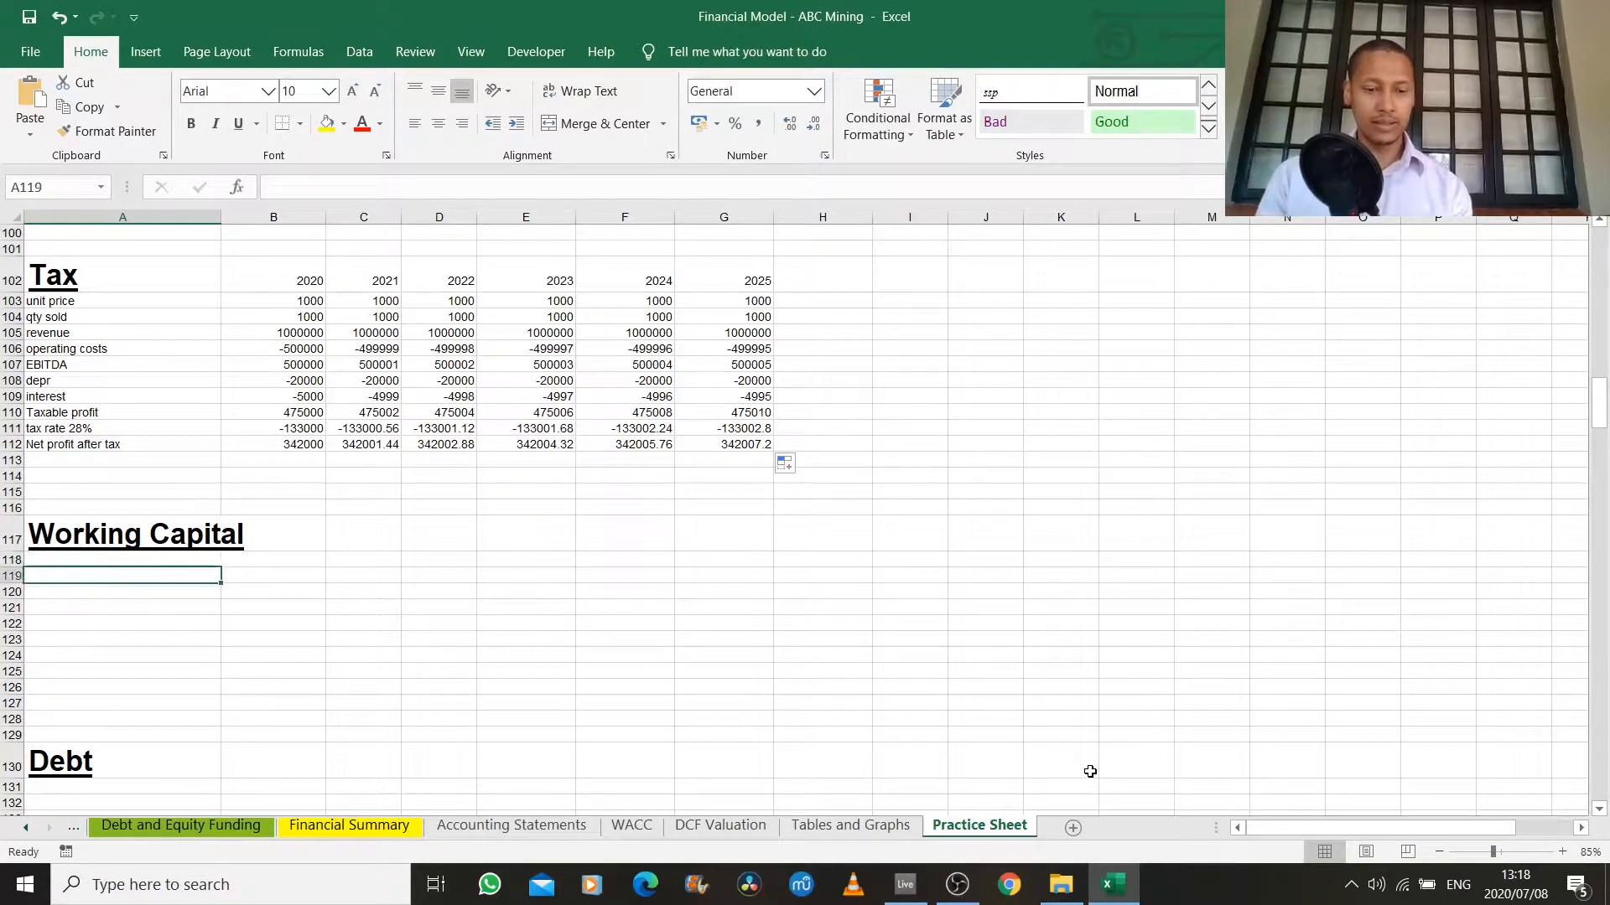
key("Down")
type("debtors days")
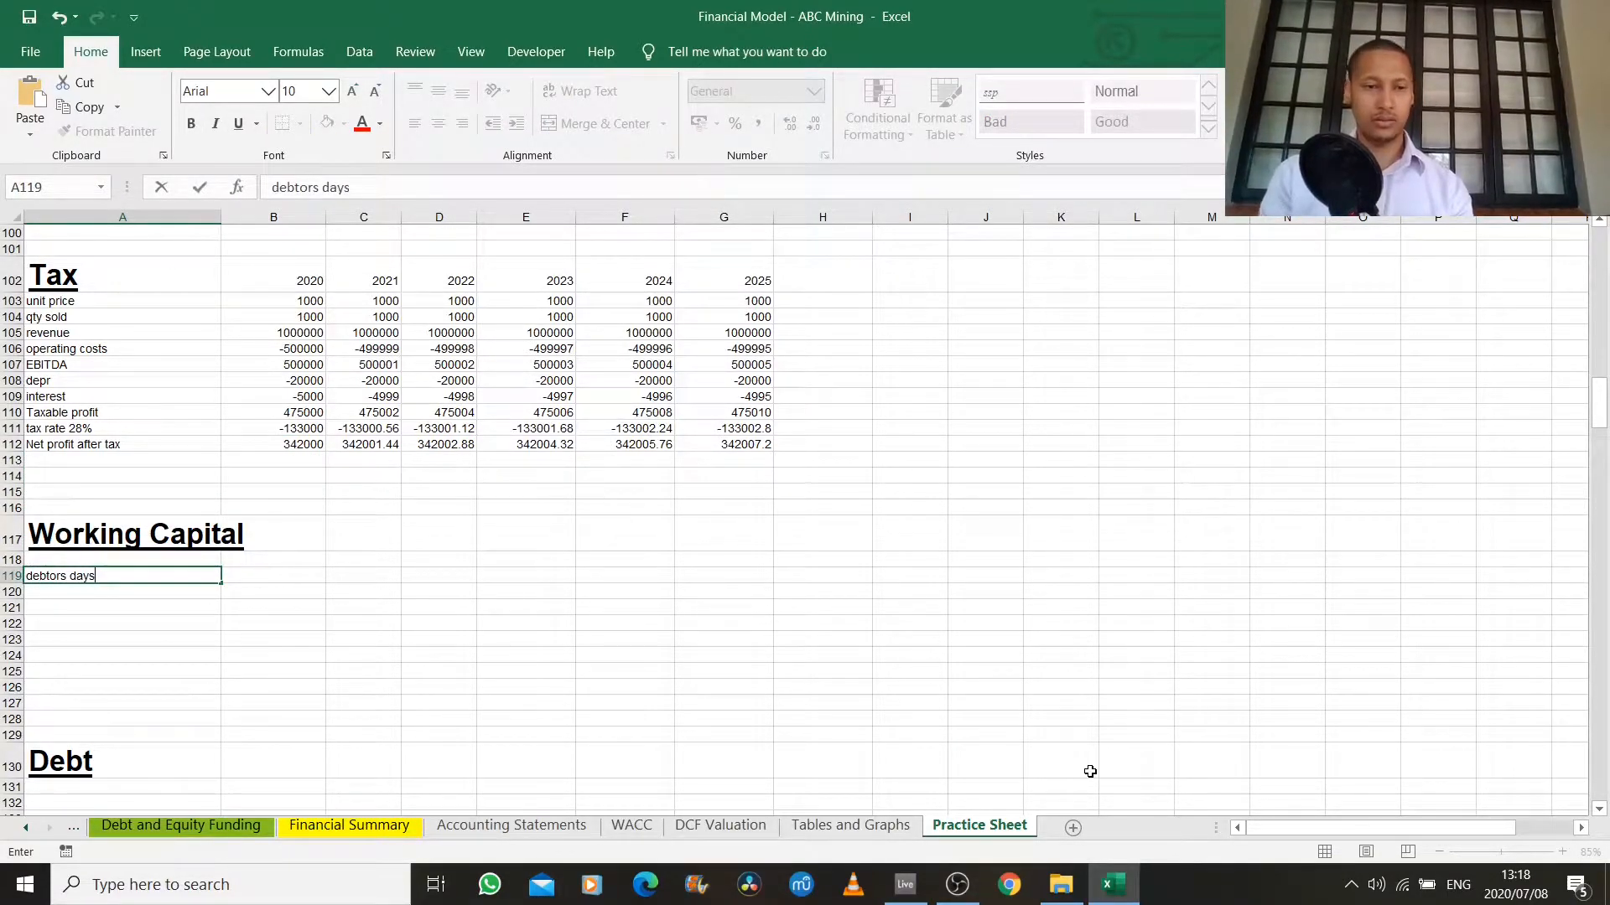
key("Return")
type("cred")
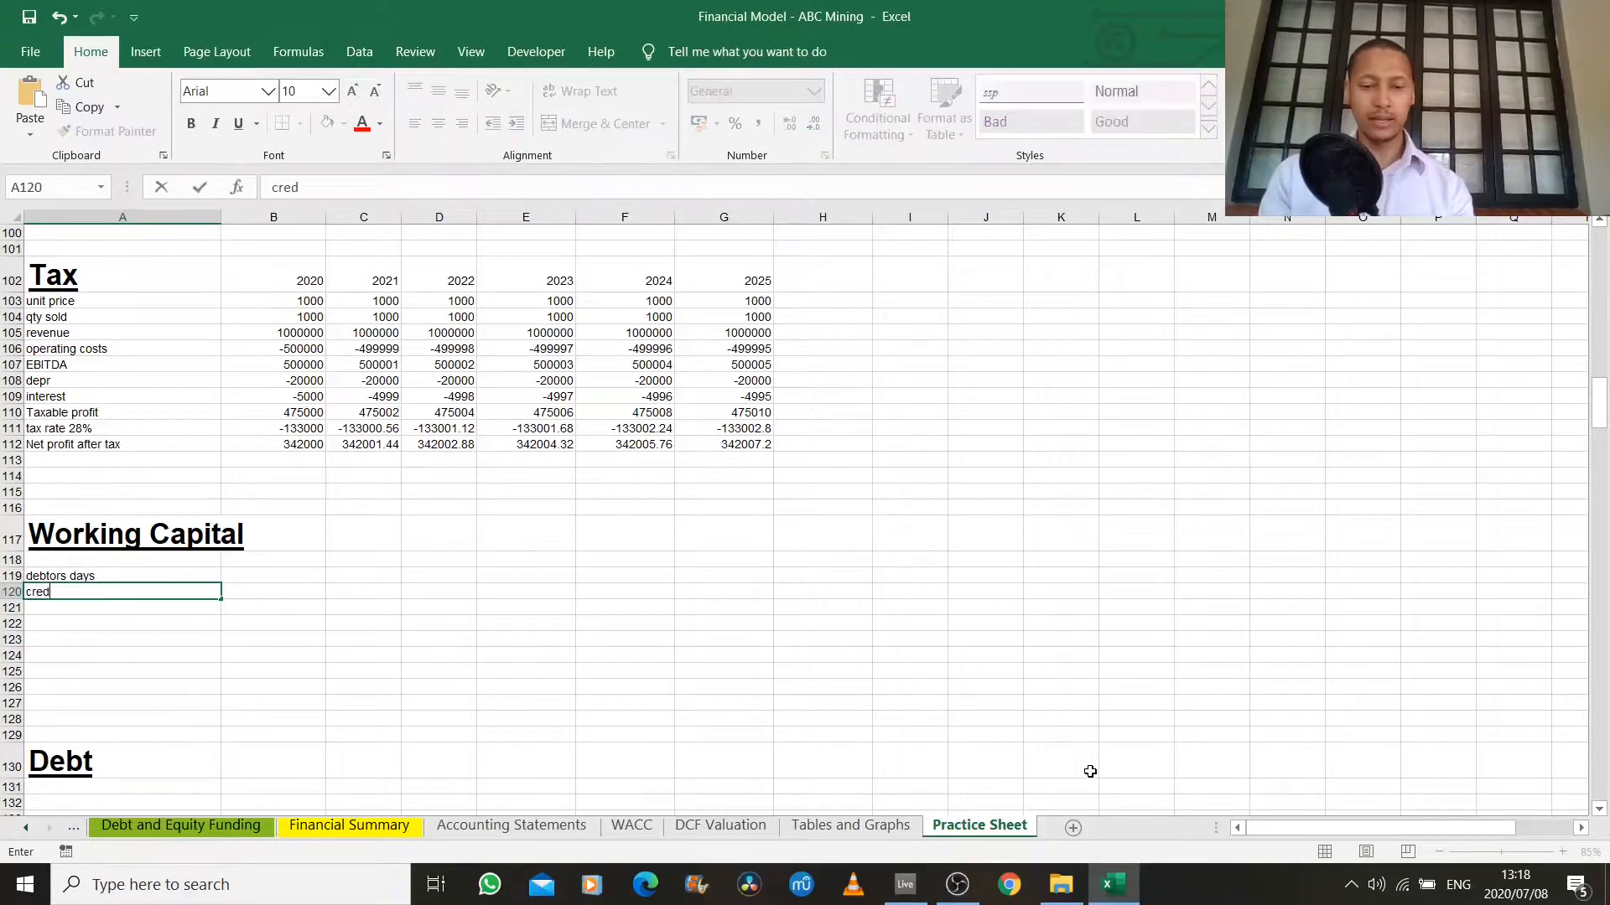
type("itors days")
key("Return")
type("inventory")
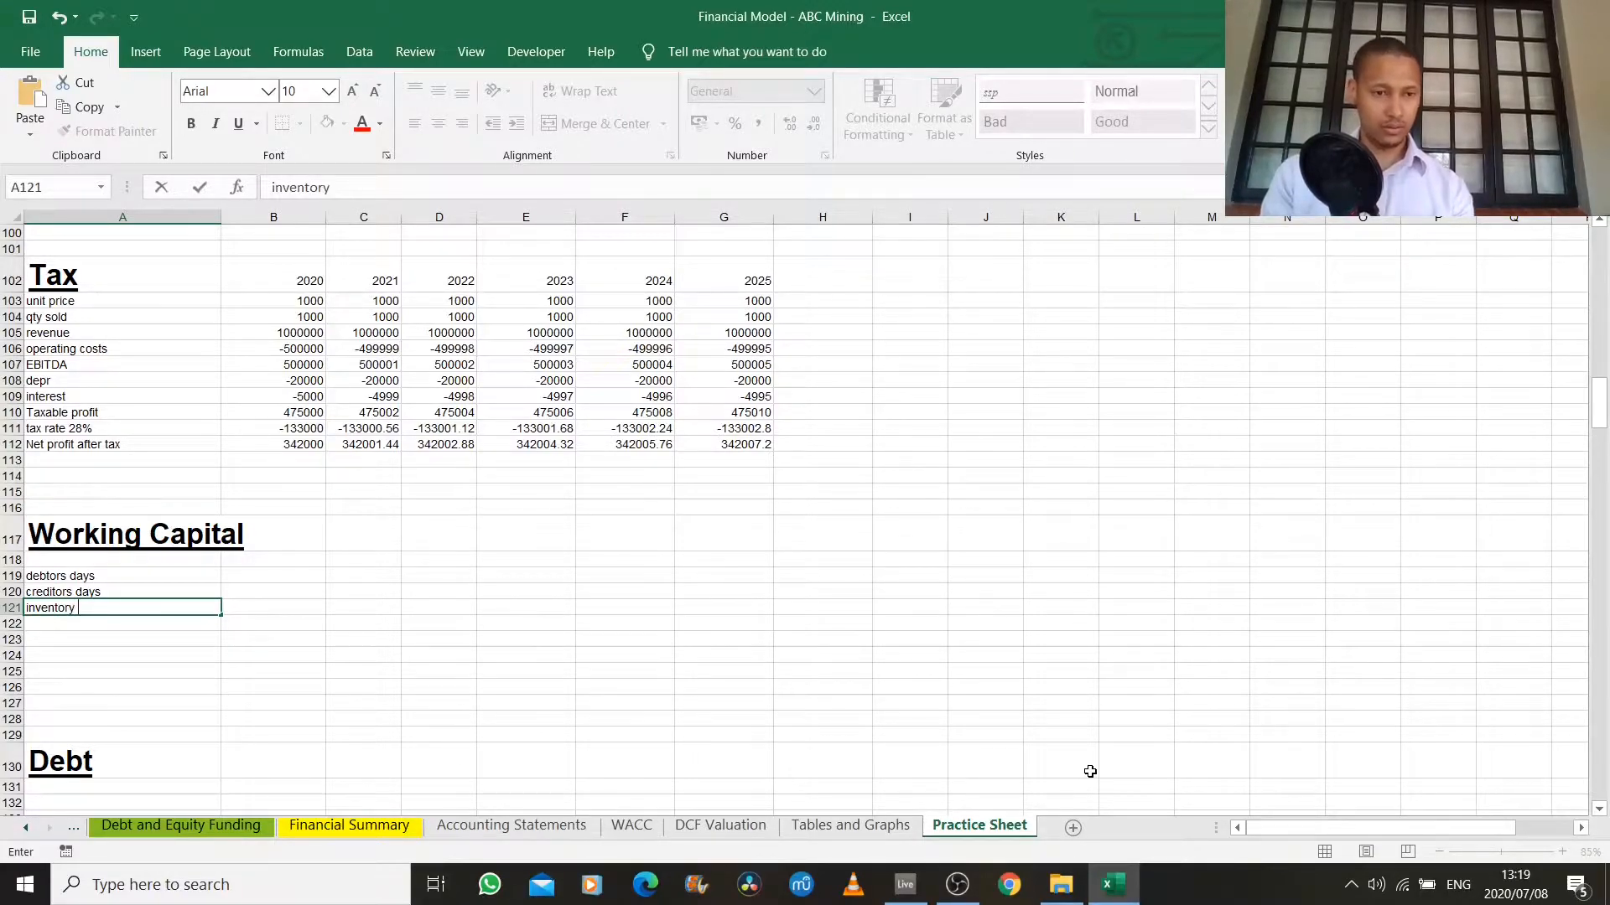
type(" days")
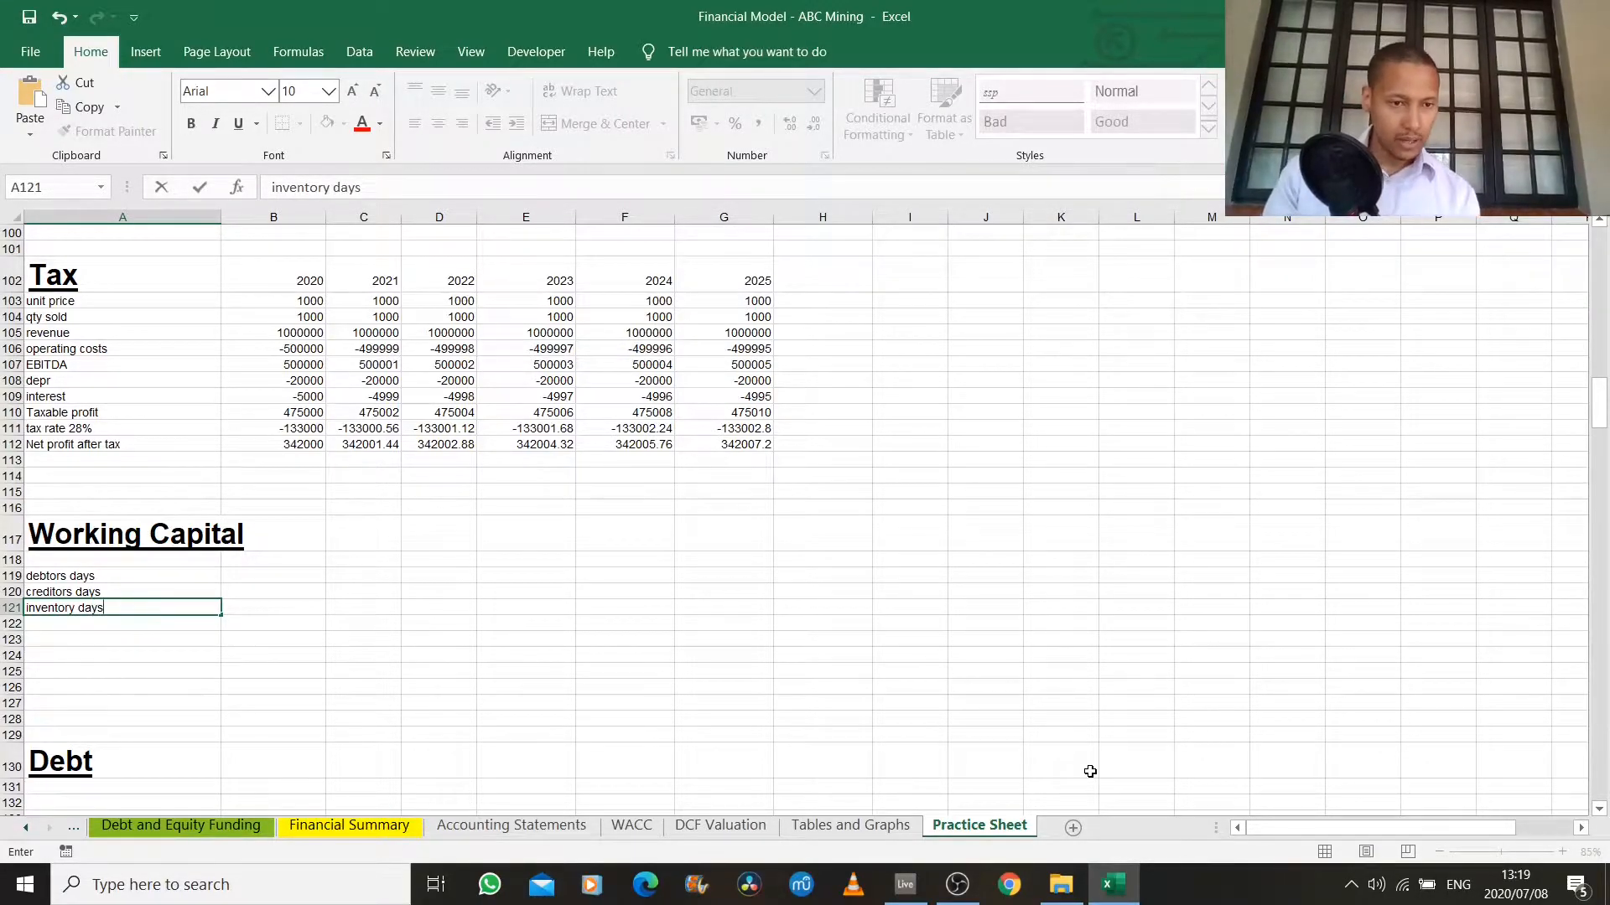
key("Return")
Fill in 30 debtors days, 10 creditors days and 15 inventory days in B119:B121.
key("Up")
key("Up")
key("Up")
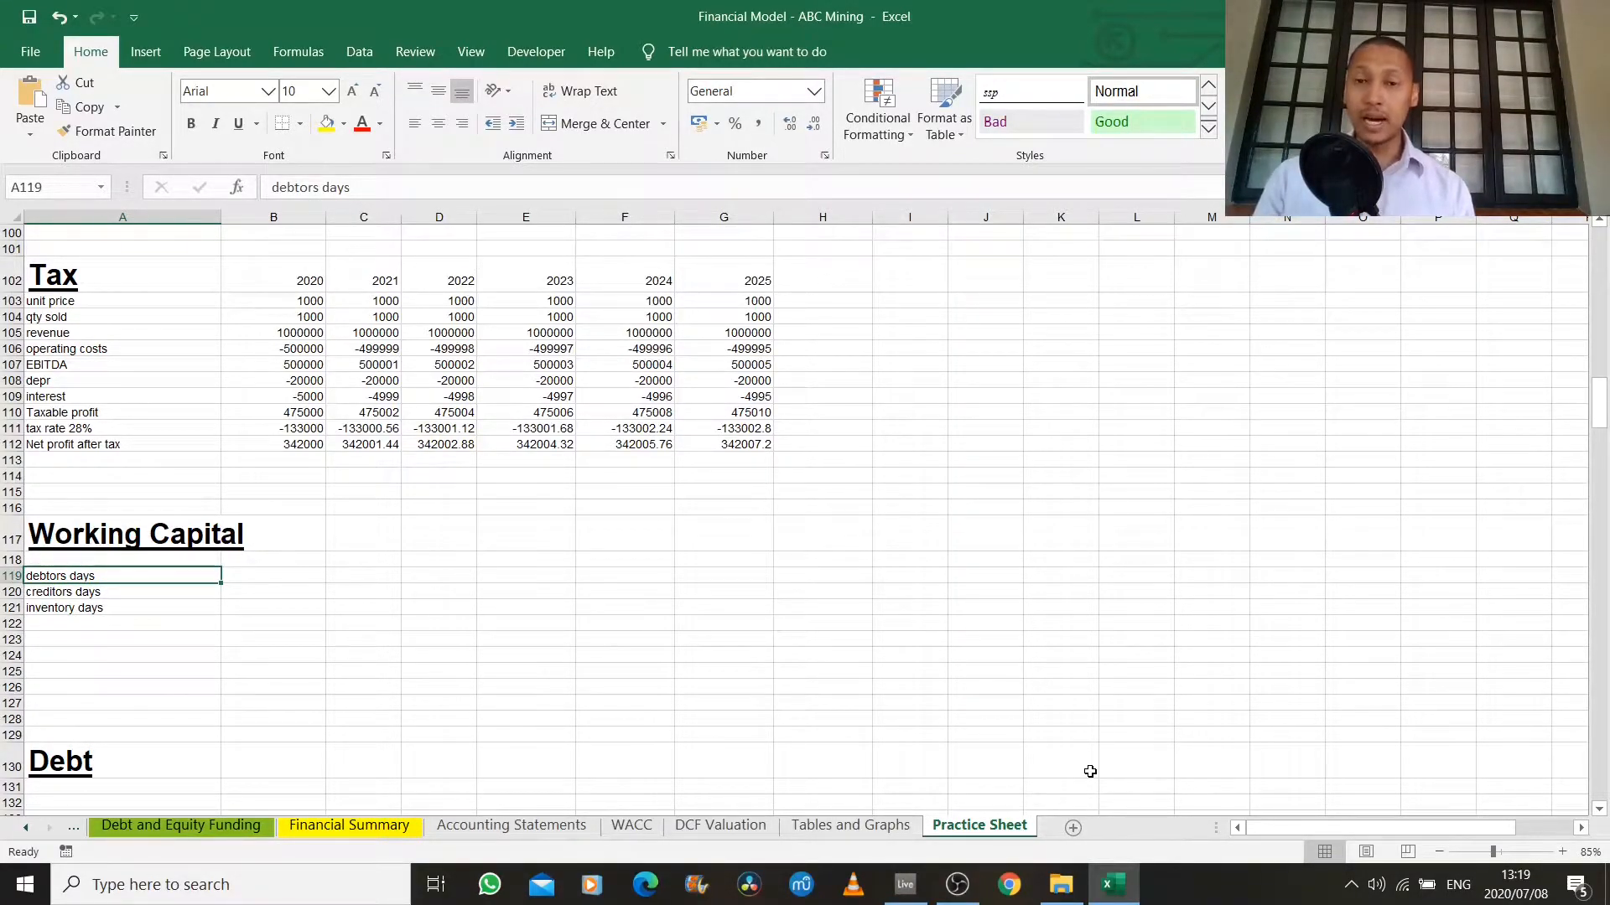
key("Right")
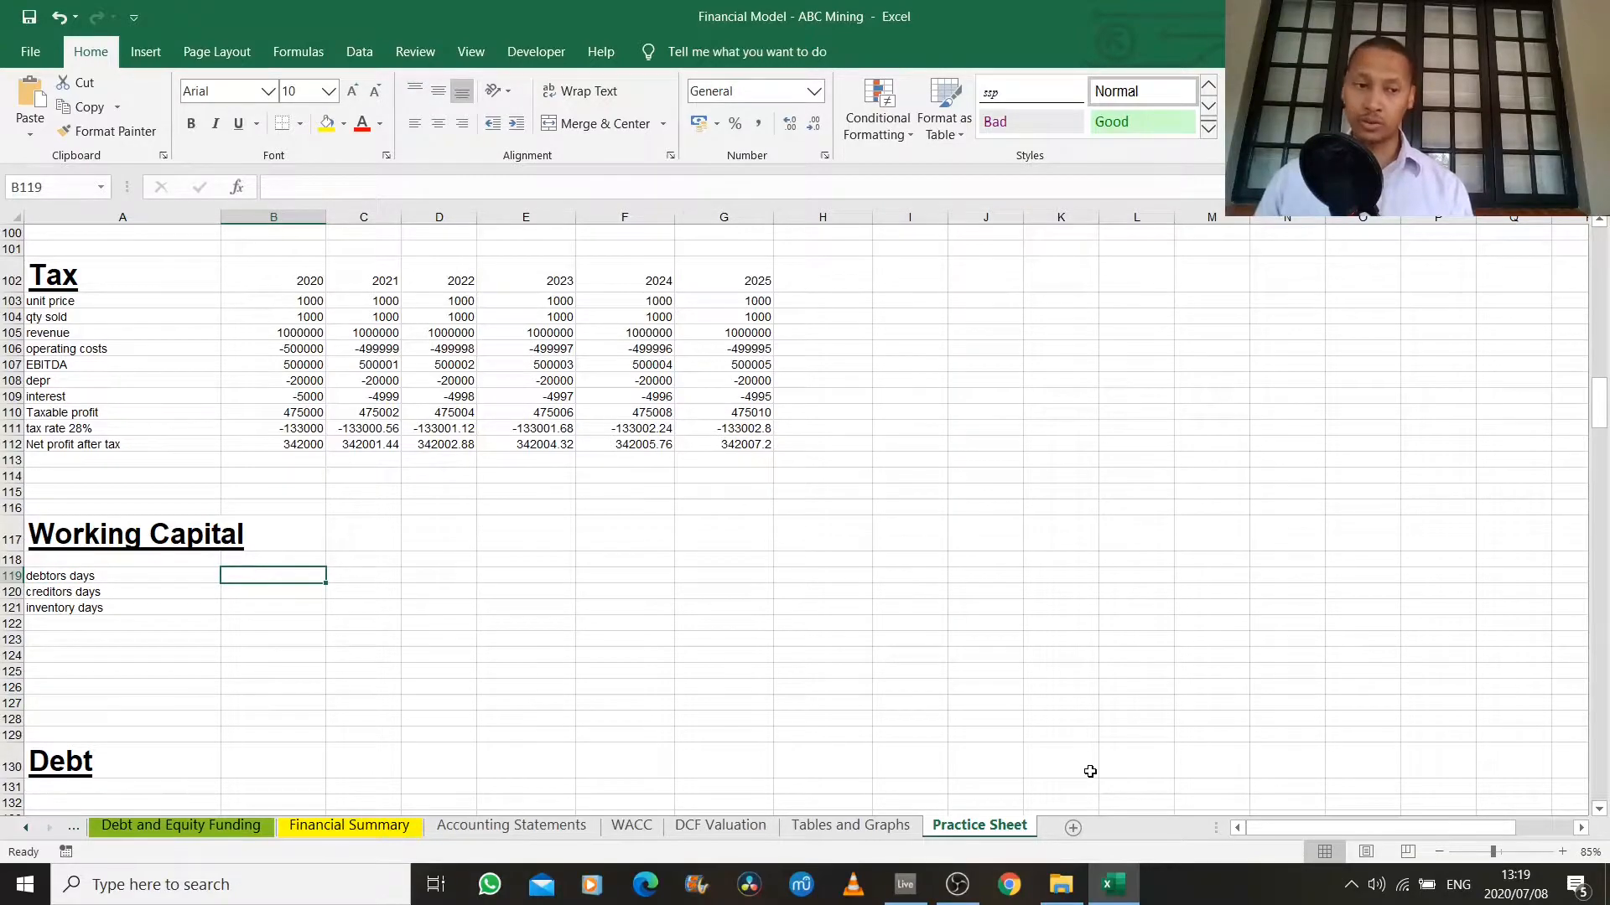
type("30")
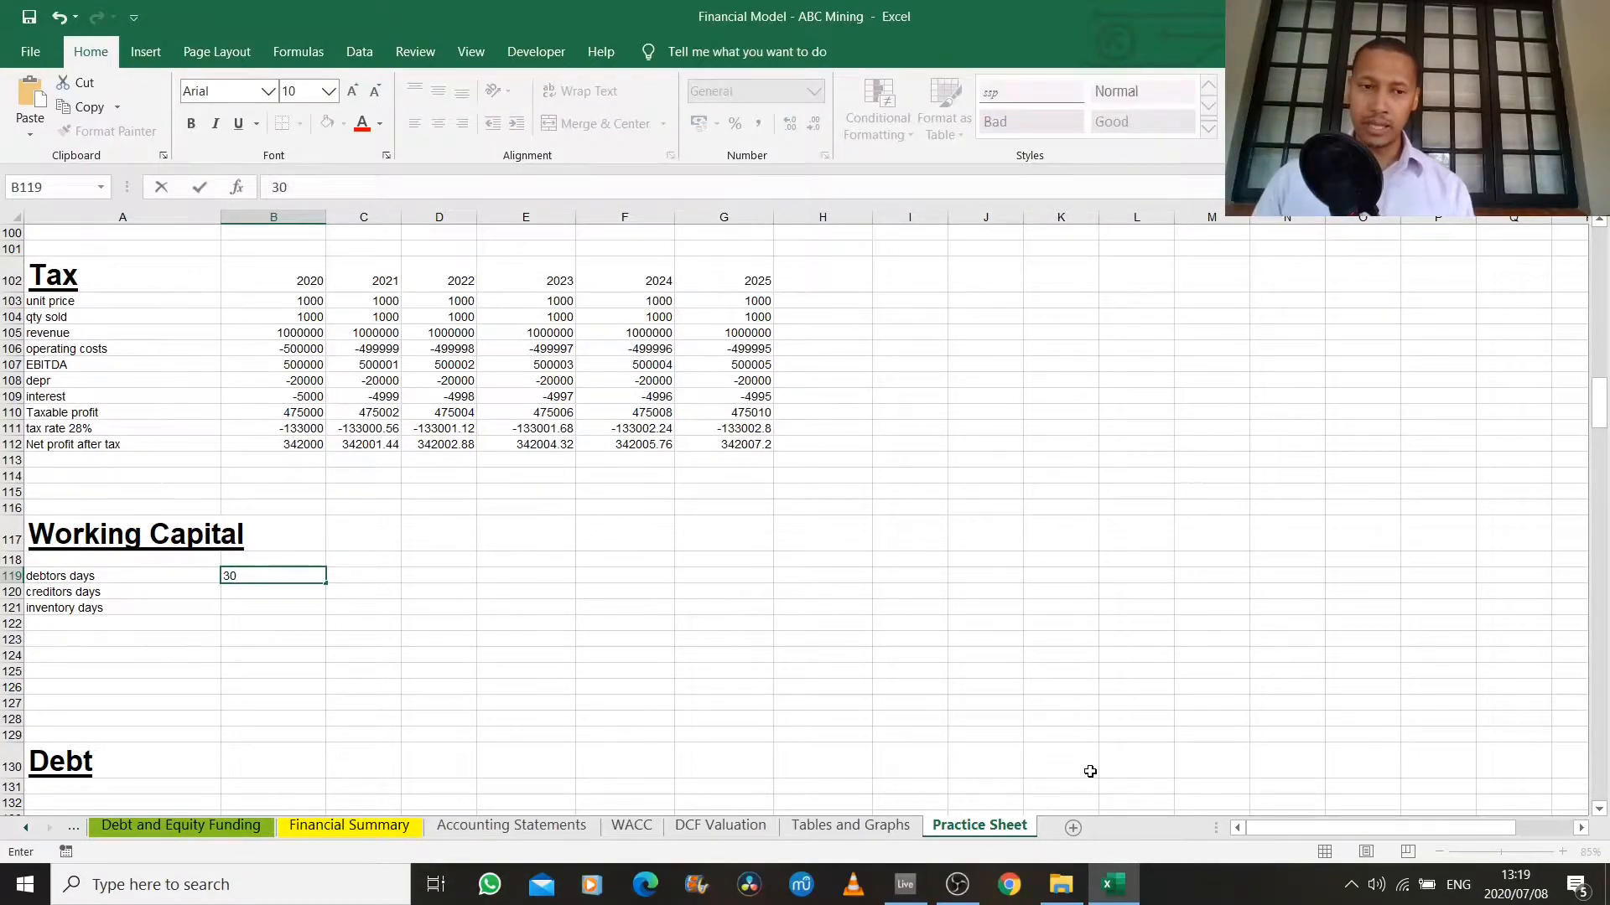
key("Return")
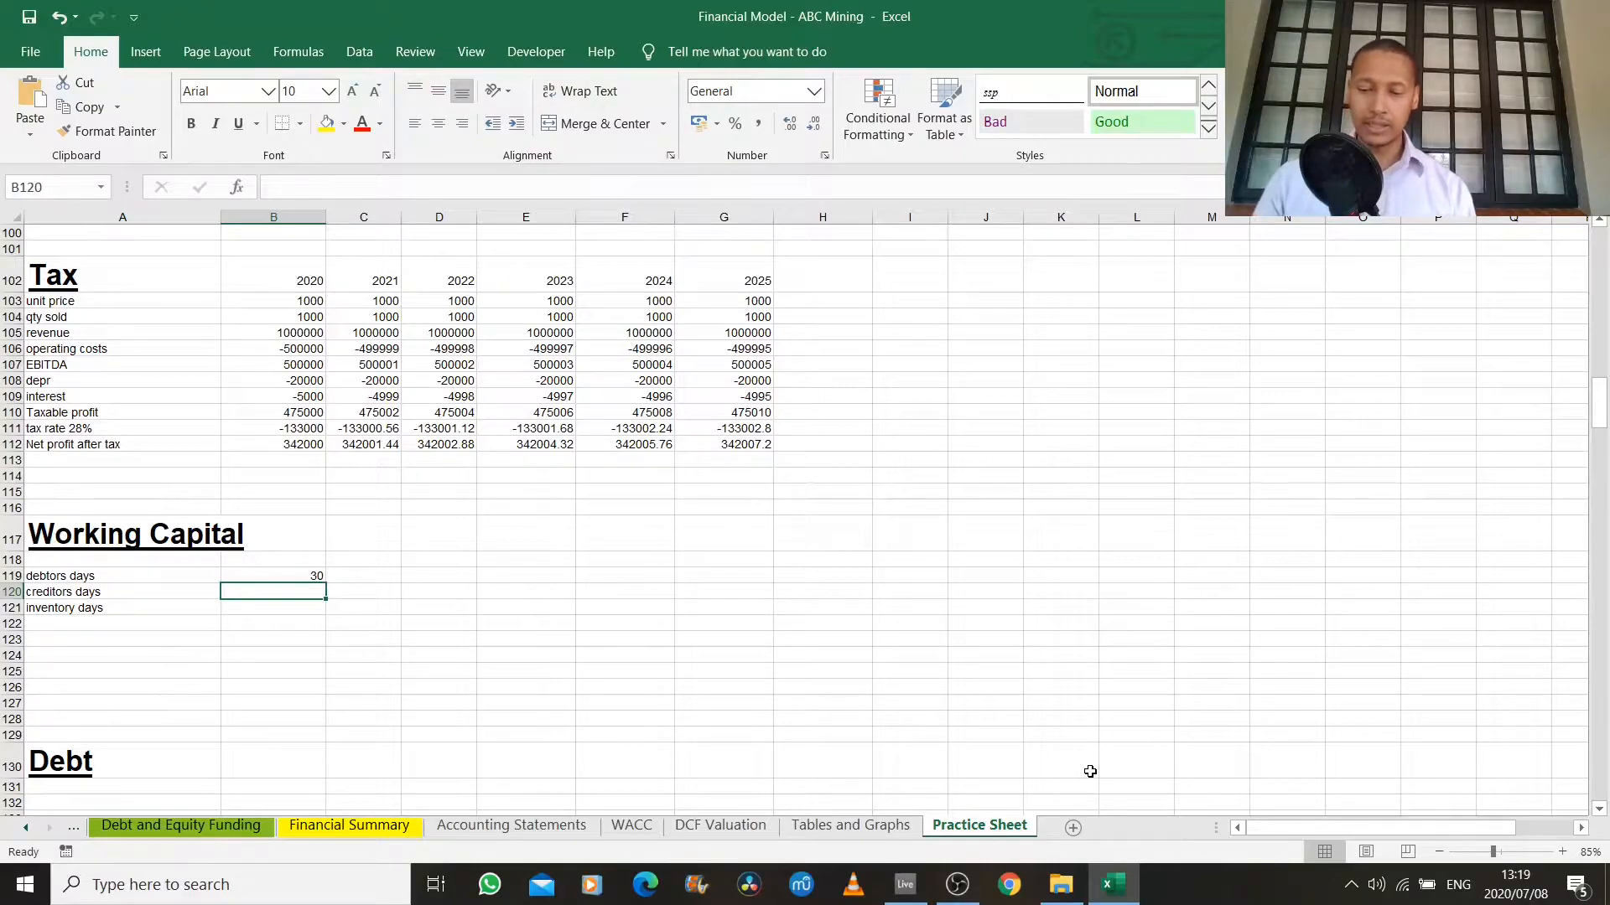
type("10")
key("Return")
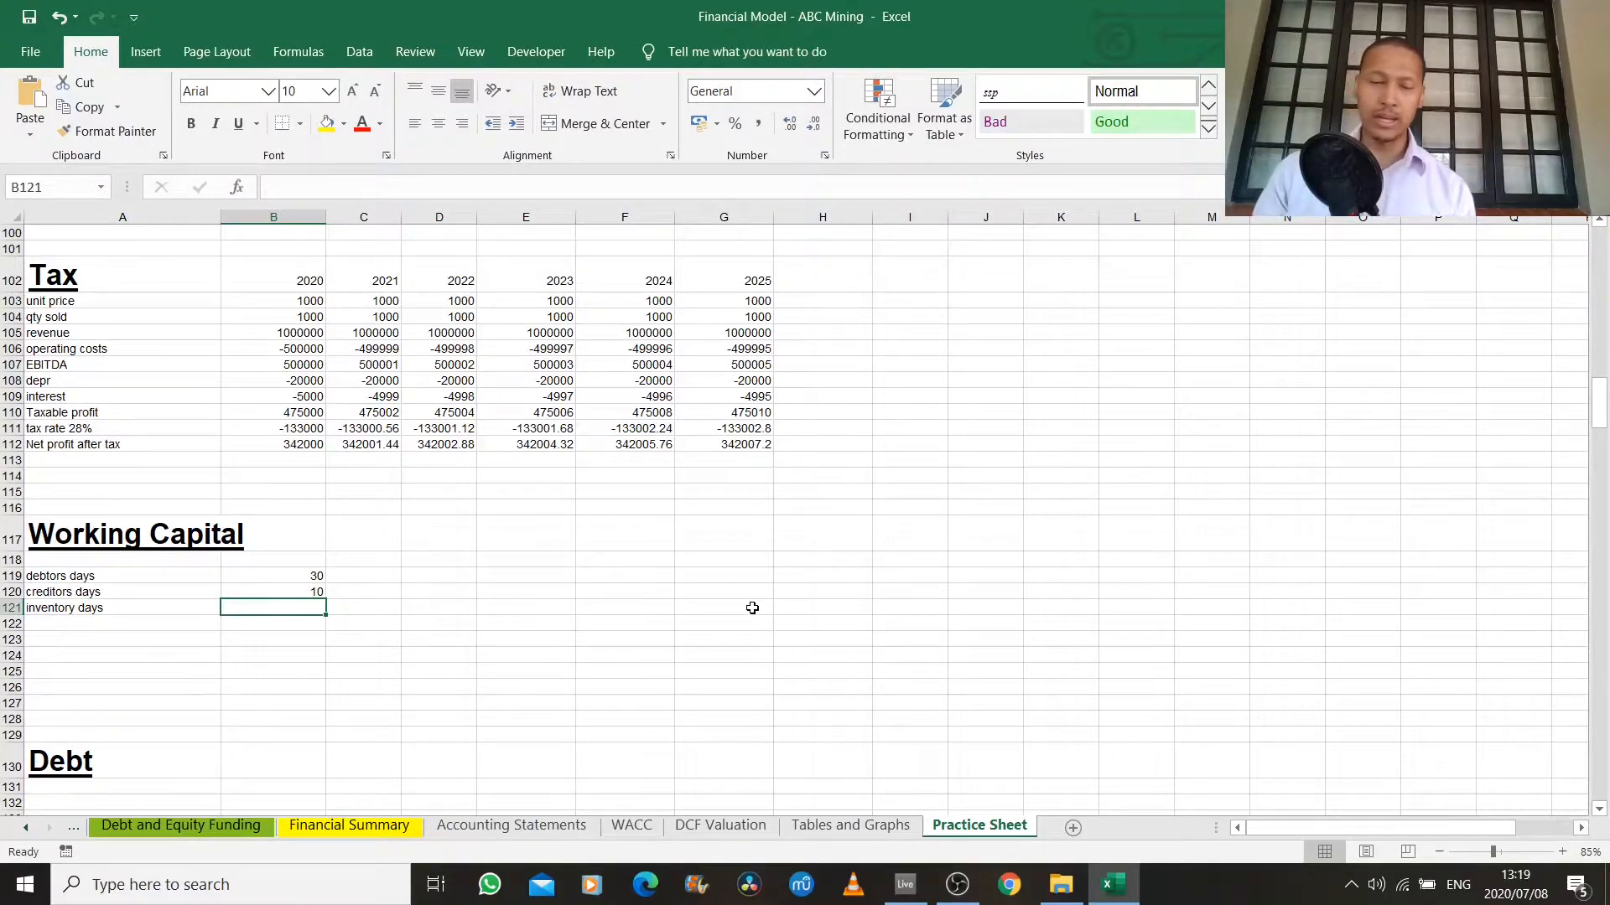
type("15")
key("Return")
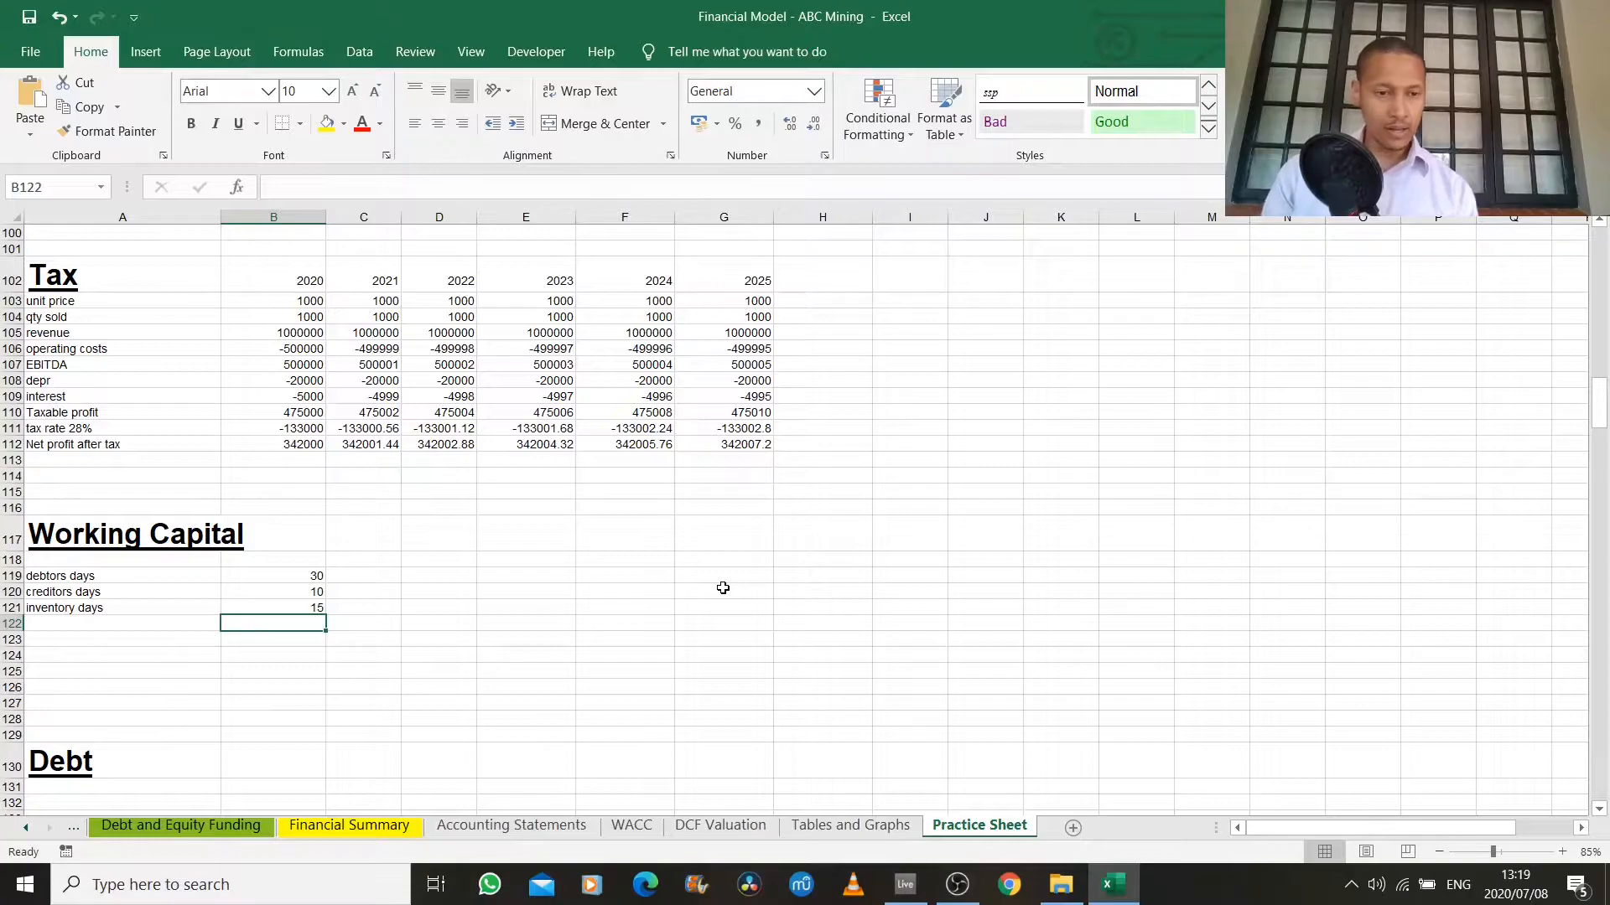
Enter the labels "cost of debtors days", "cost of creditors days" and "cost of inventory days" in A123:A125.
key("Down")
key("Left")
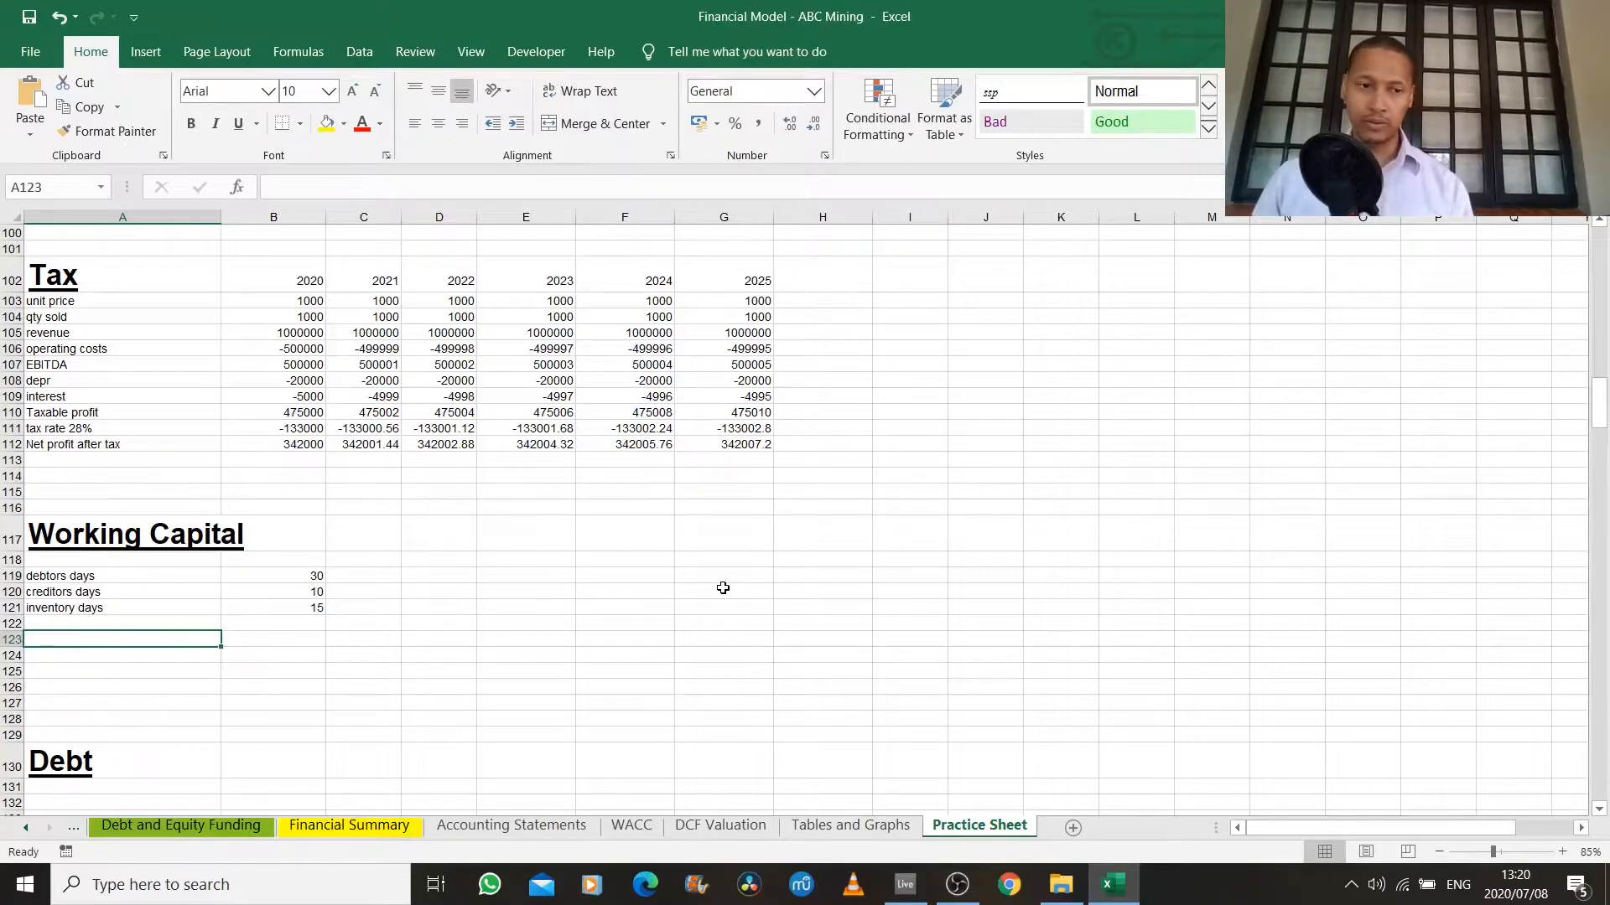
type("cost o")
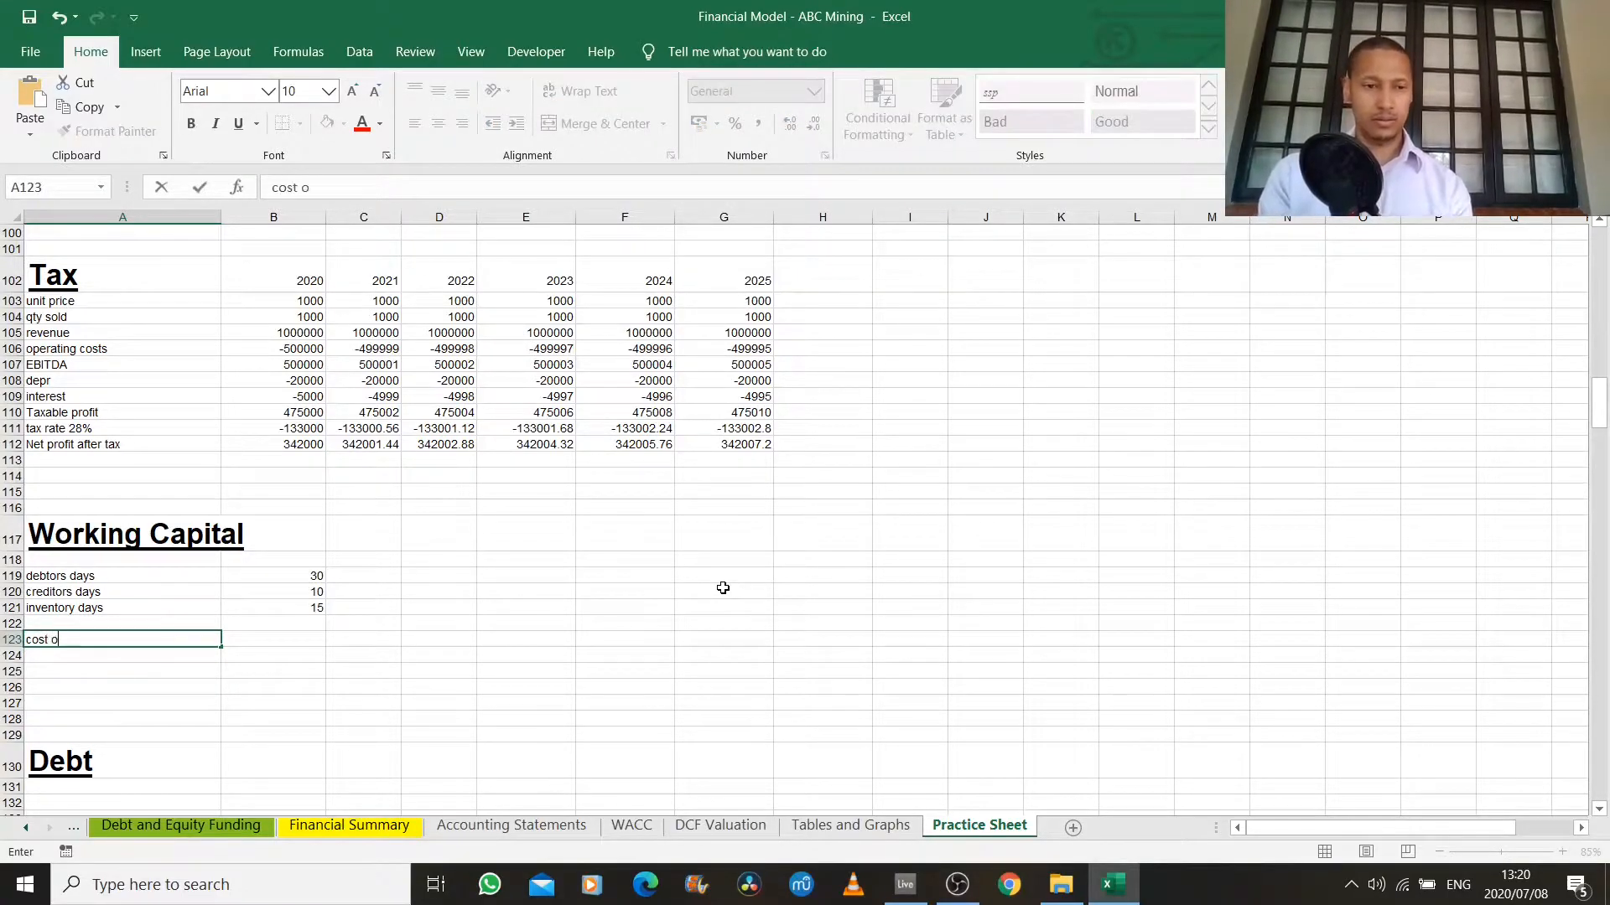
type("f debtors ")
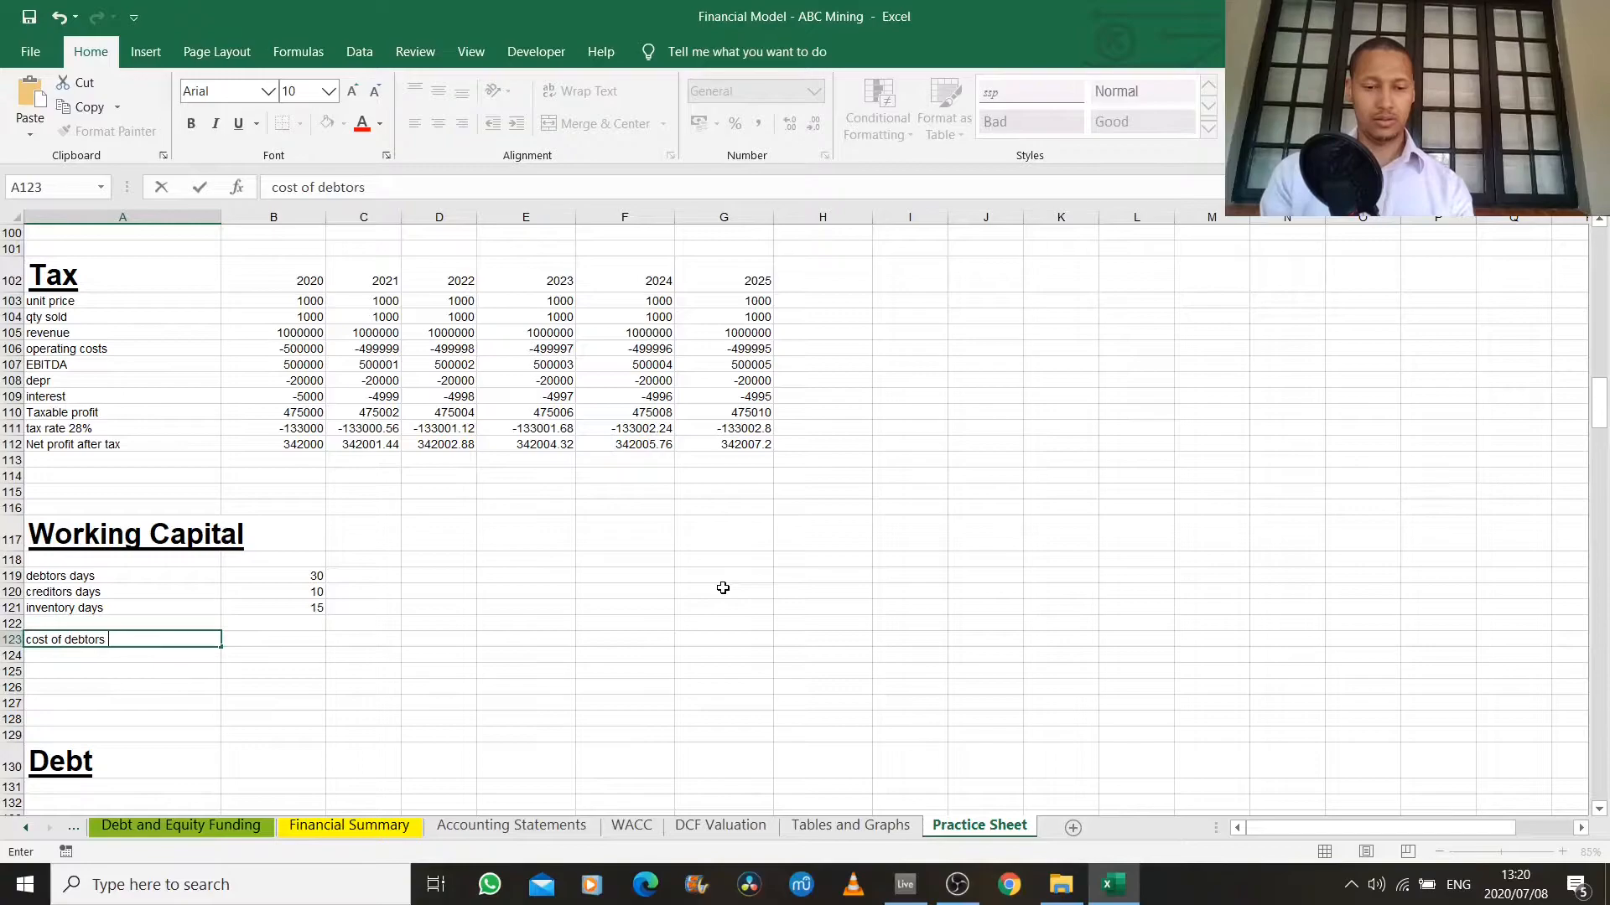
type("days")
key("Return")
type("cost of ")
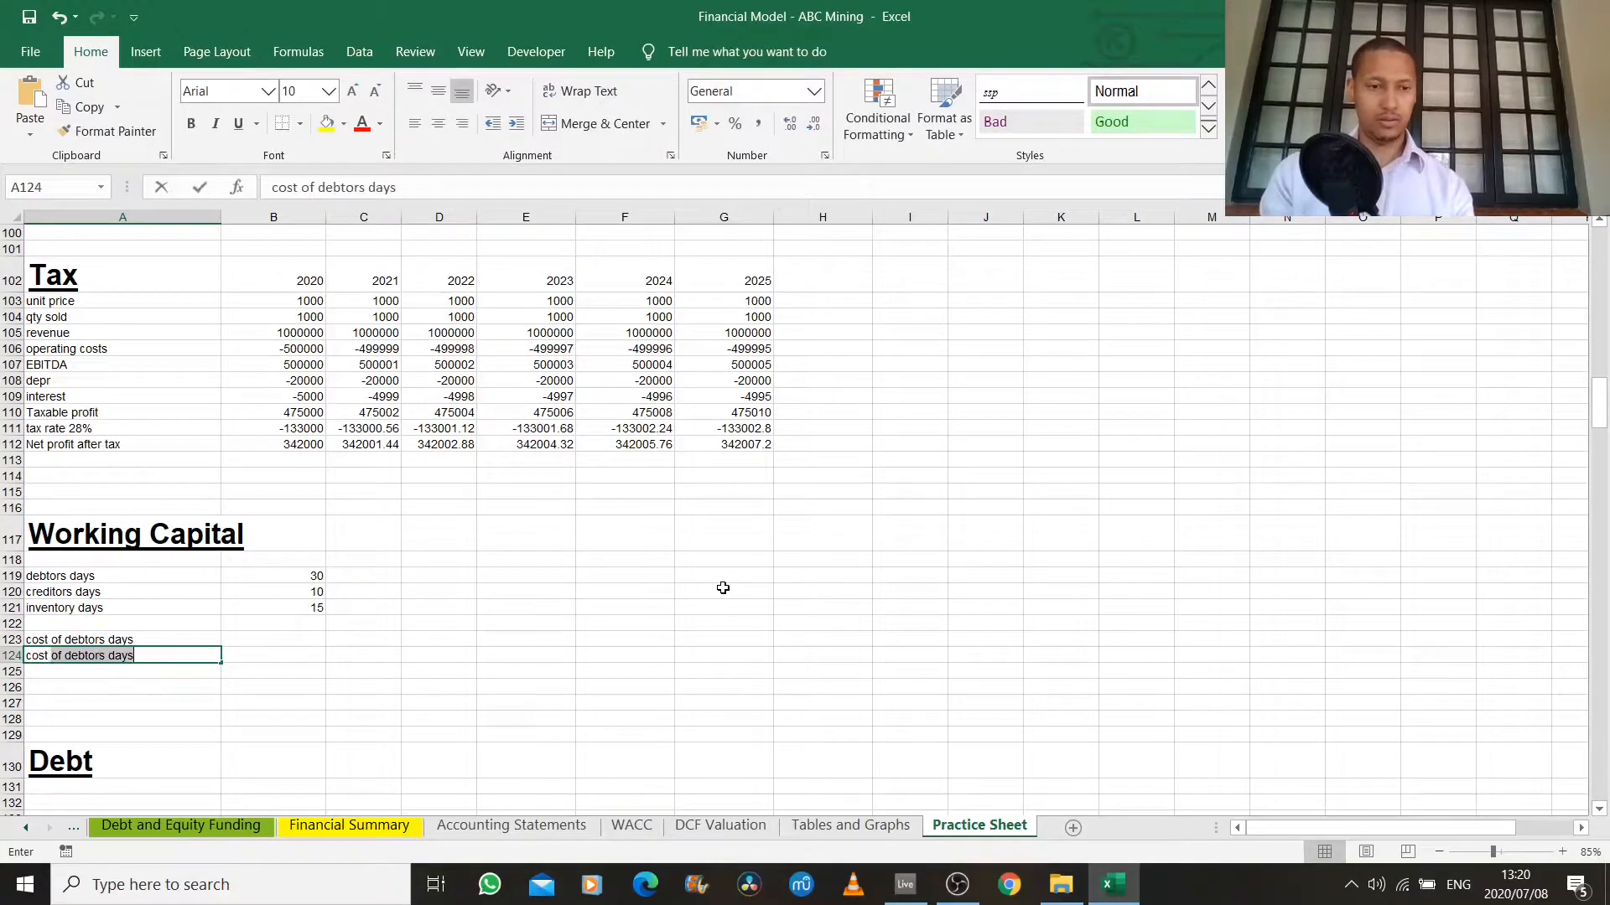
type("cre")
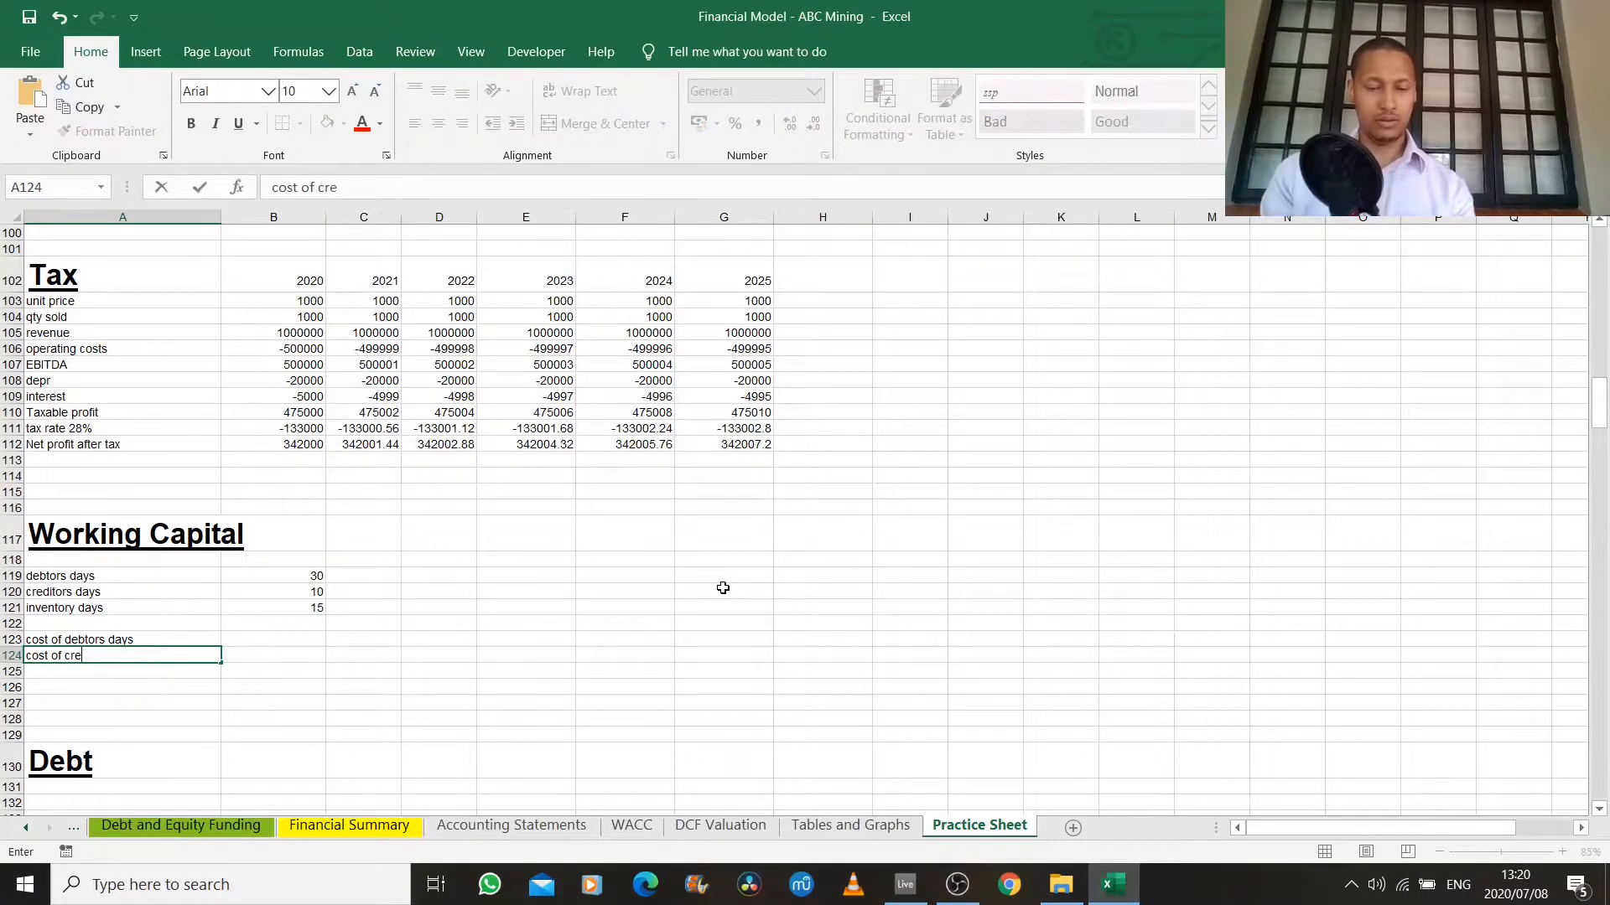
type("ditors days")
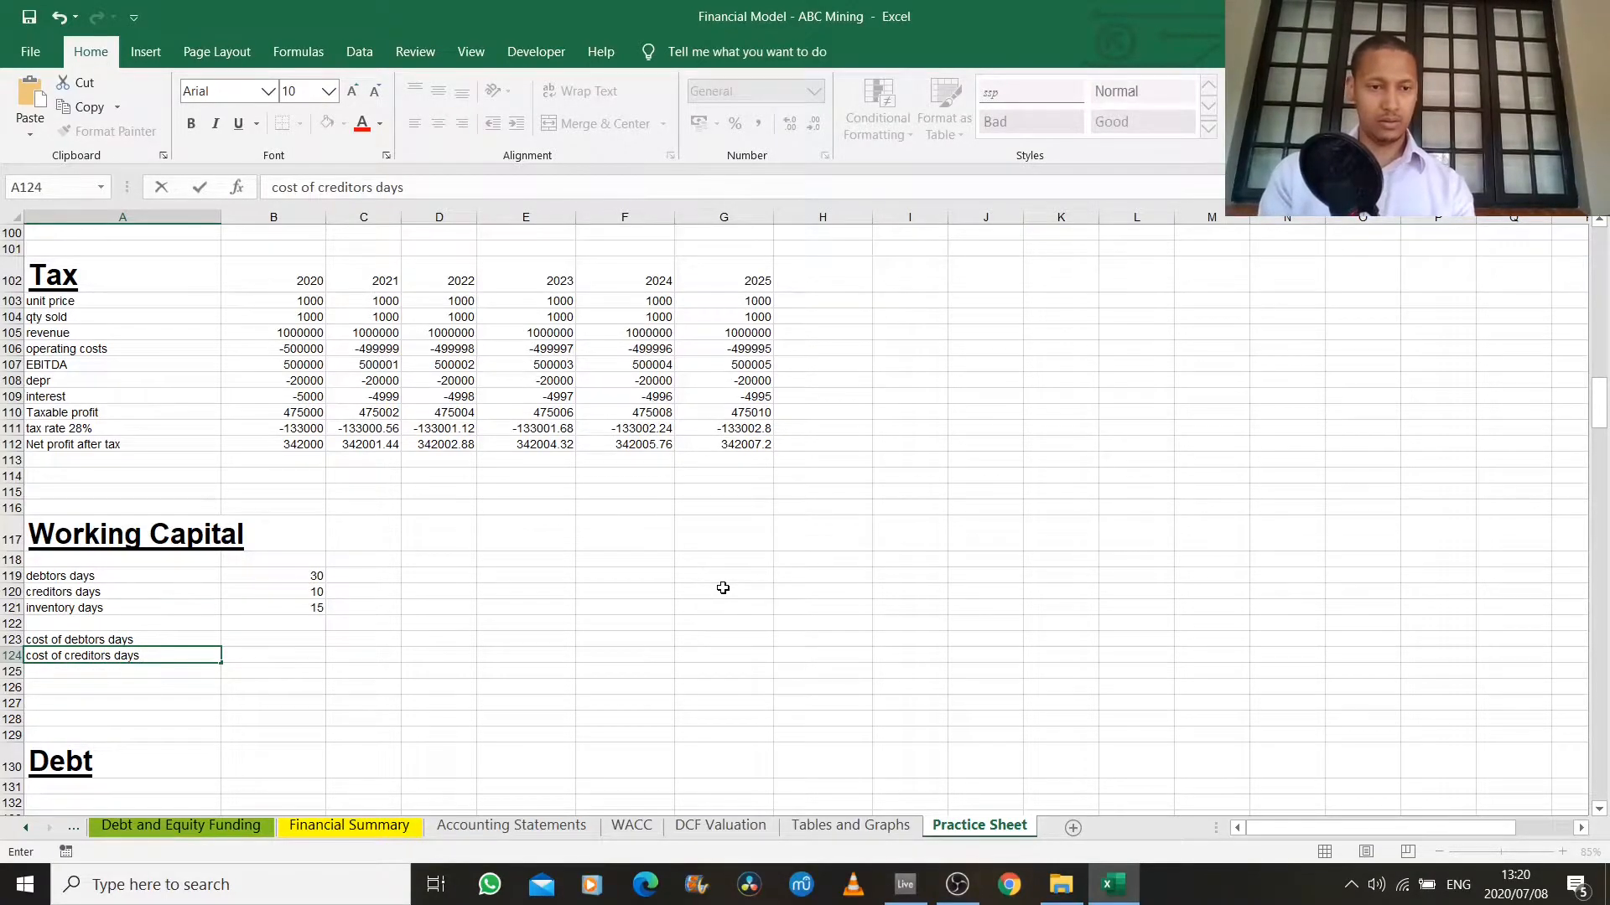
key("Return")
type("c")
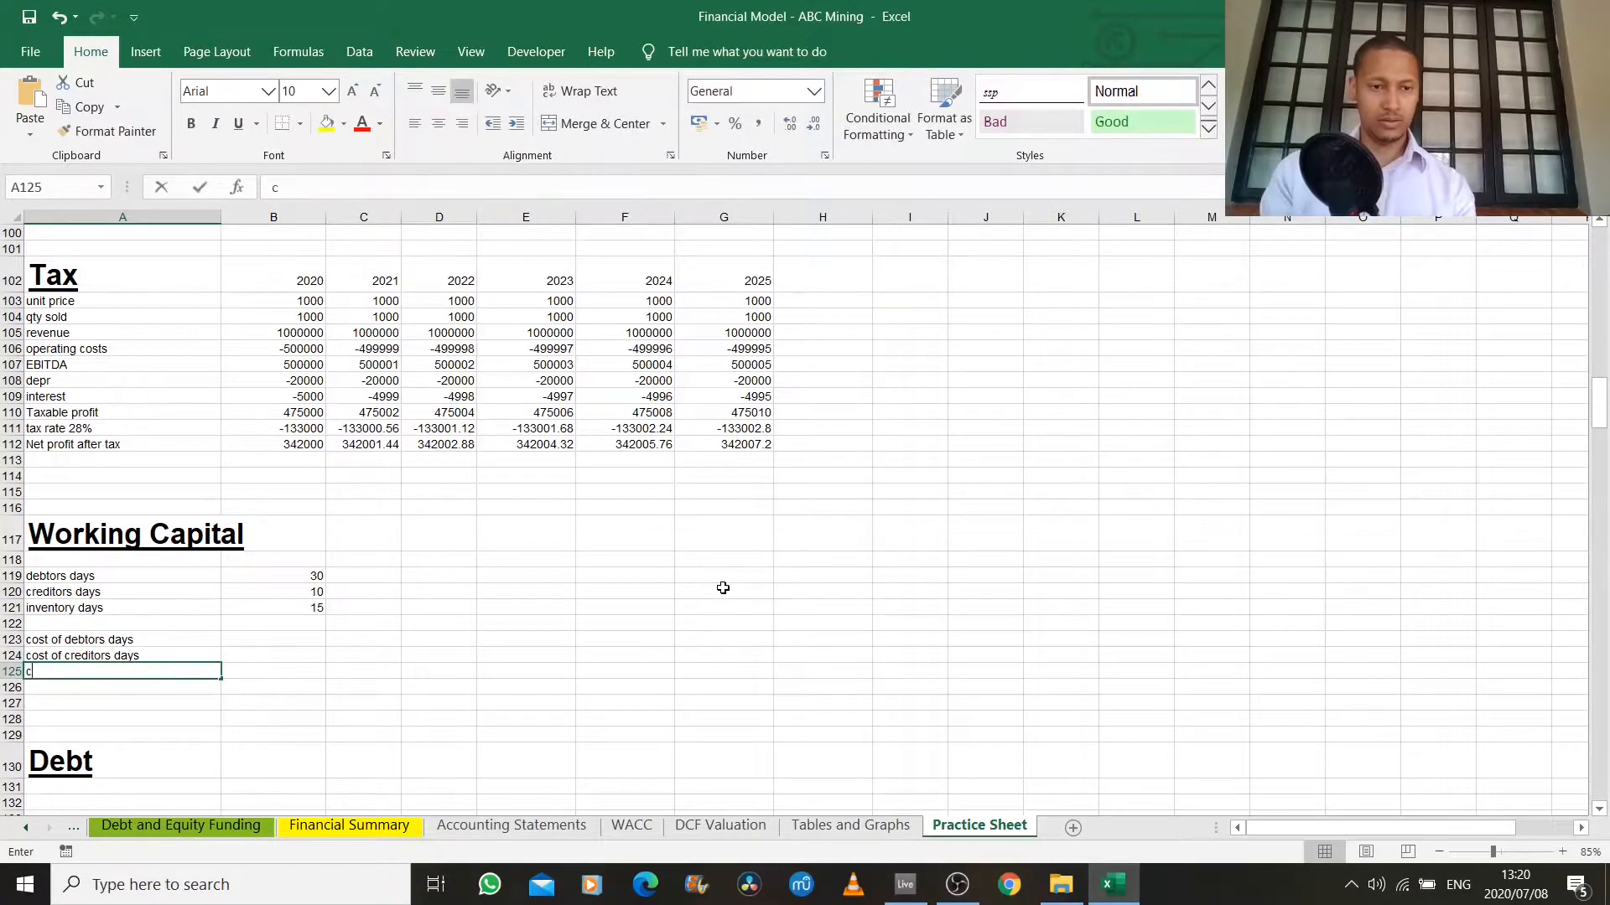
type("ost of inventory days")
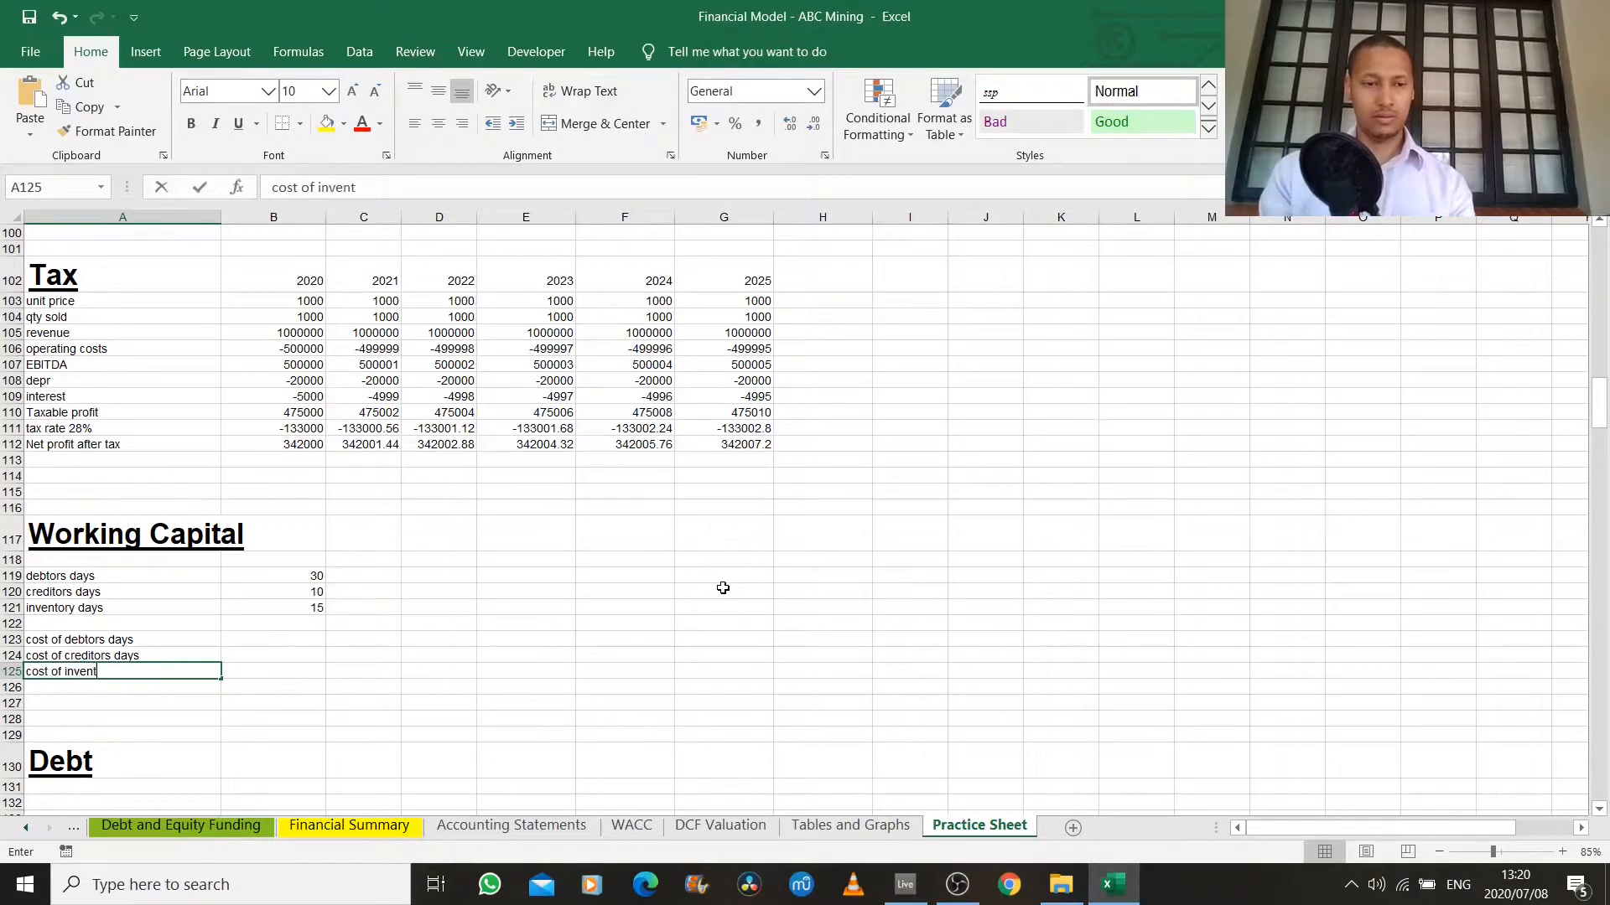
Calculate the 2020 cost of debtors days in B123 from revenue with the formula =-B105*(B119/365).
key("Tab")
key("Up")
key("Up")
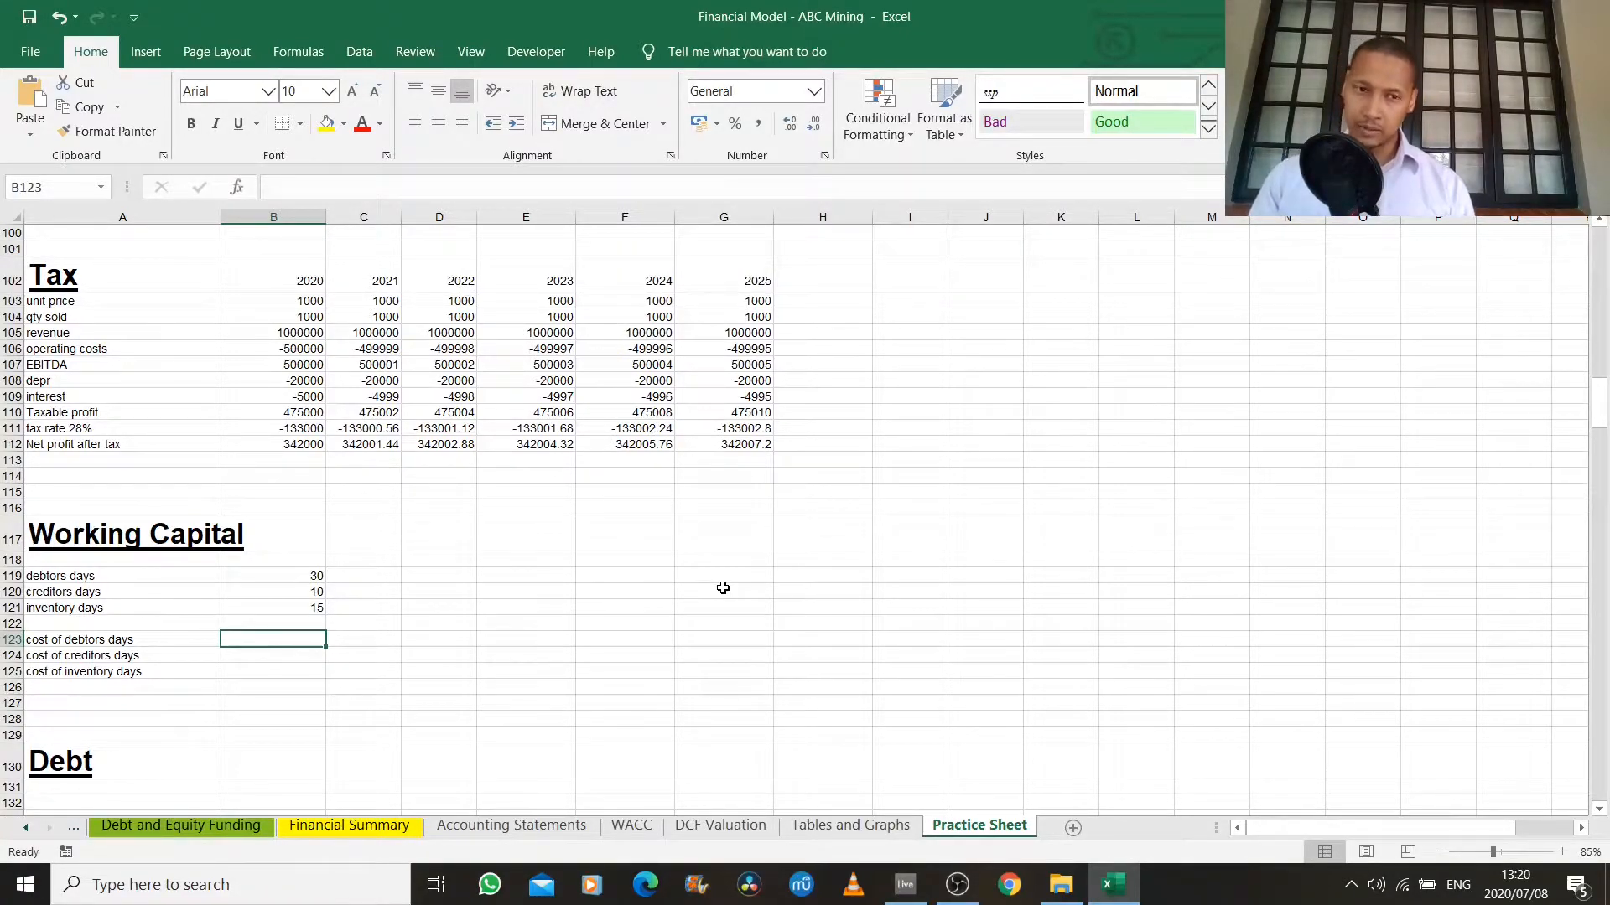
type("-")
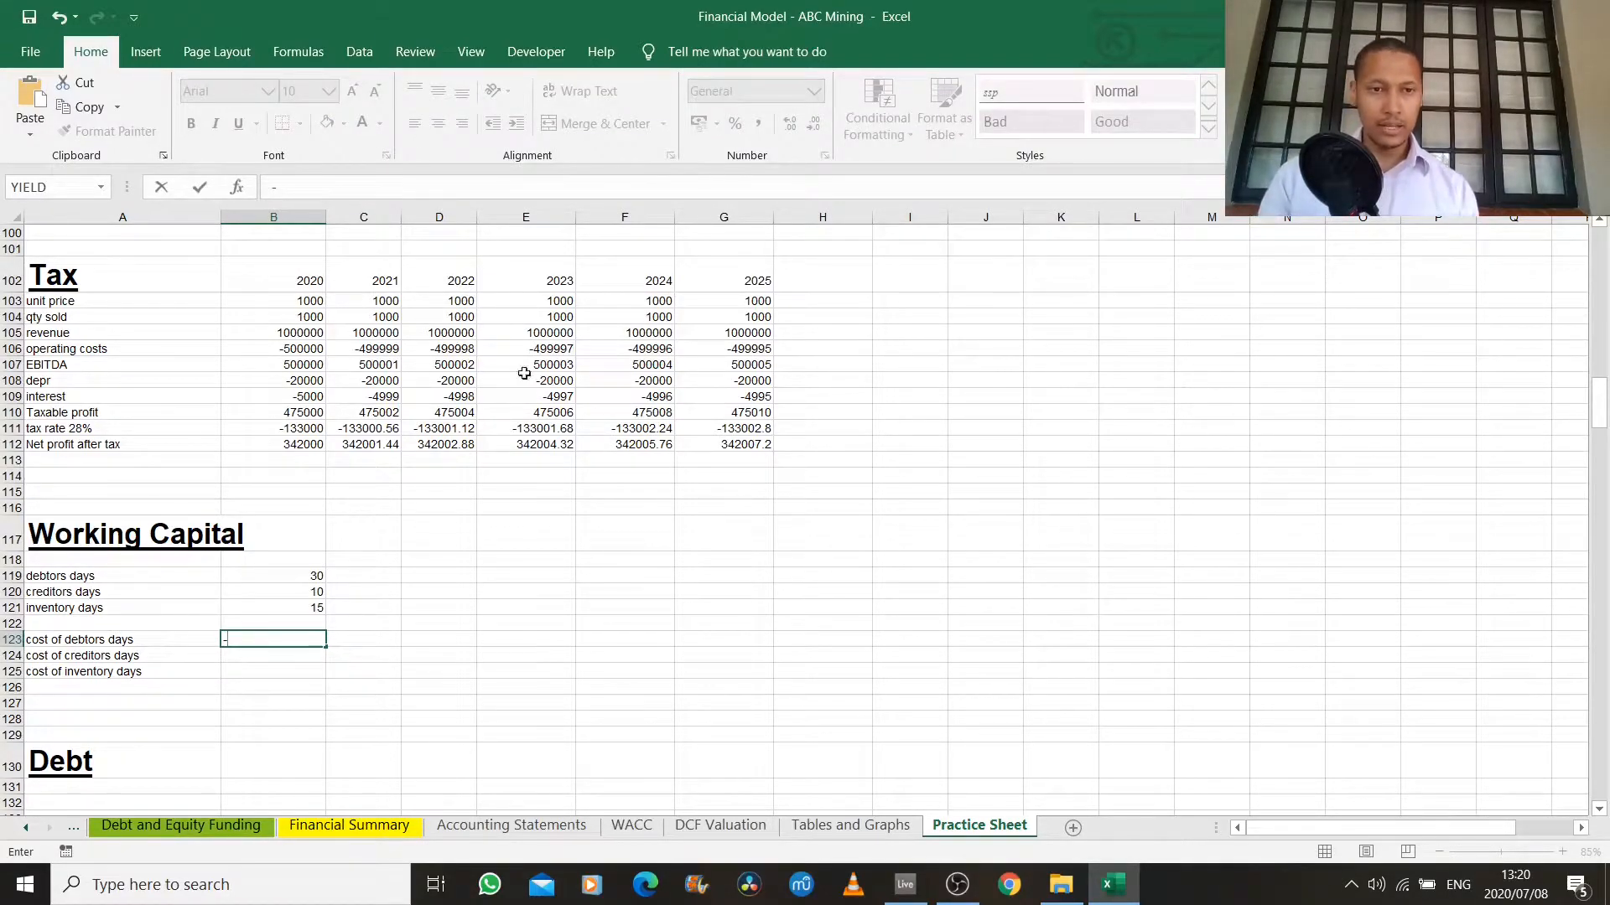
left_click(316, 333)
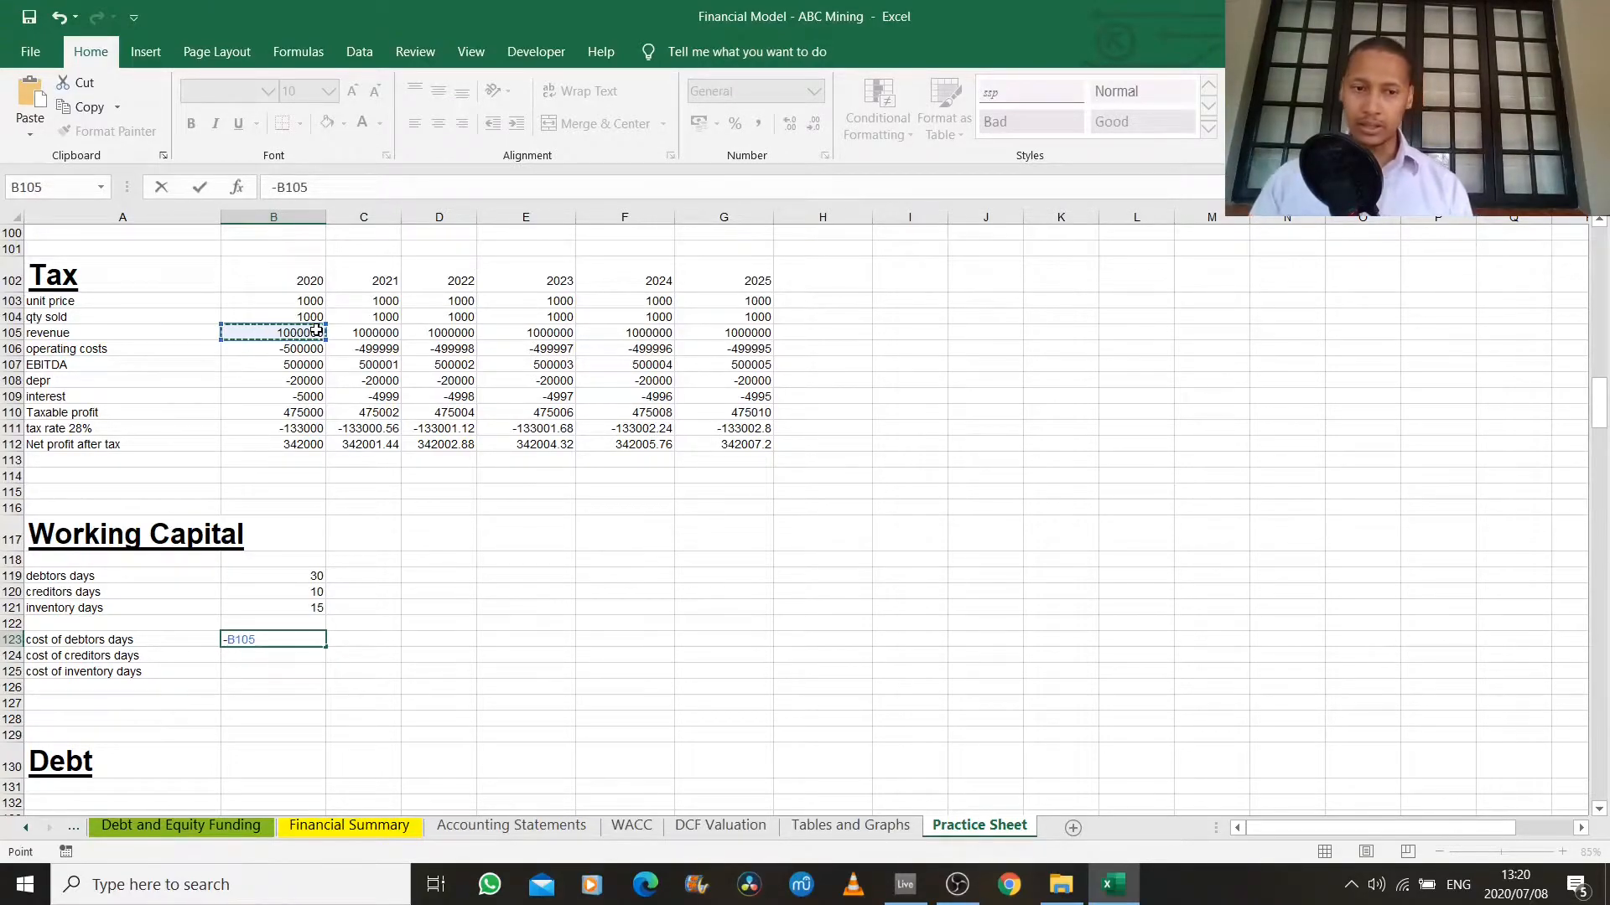
type("*(")
left_click(310, 577)
type("/365")
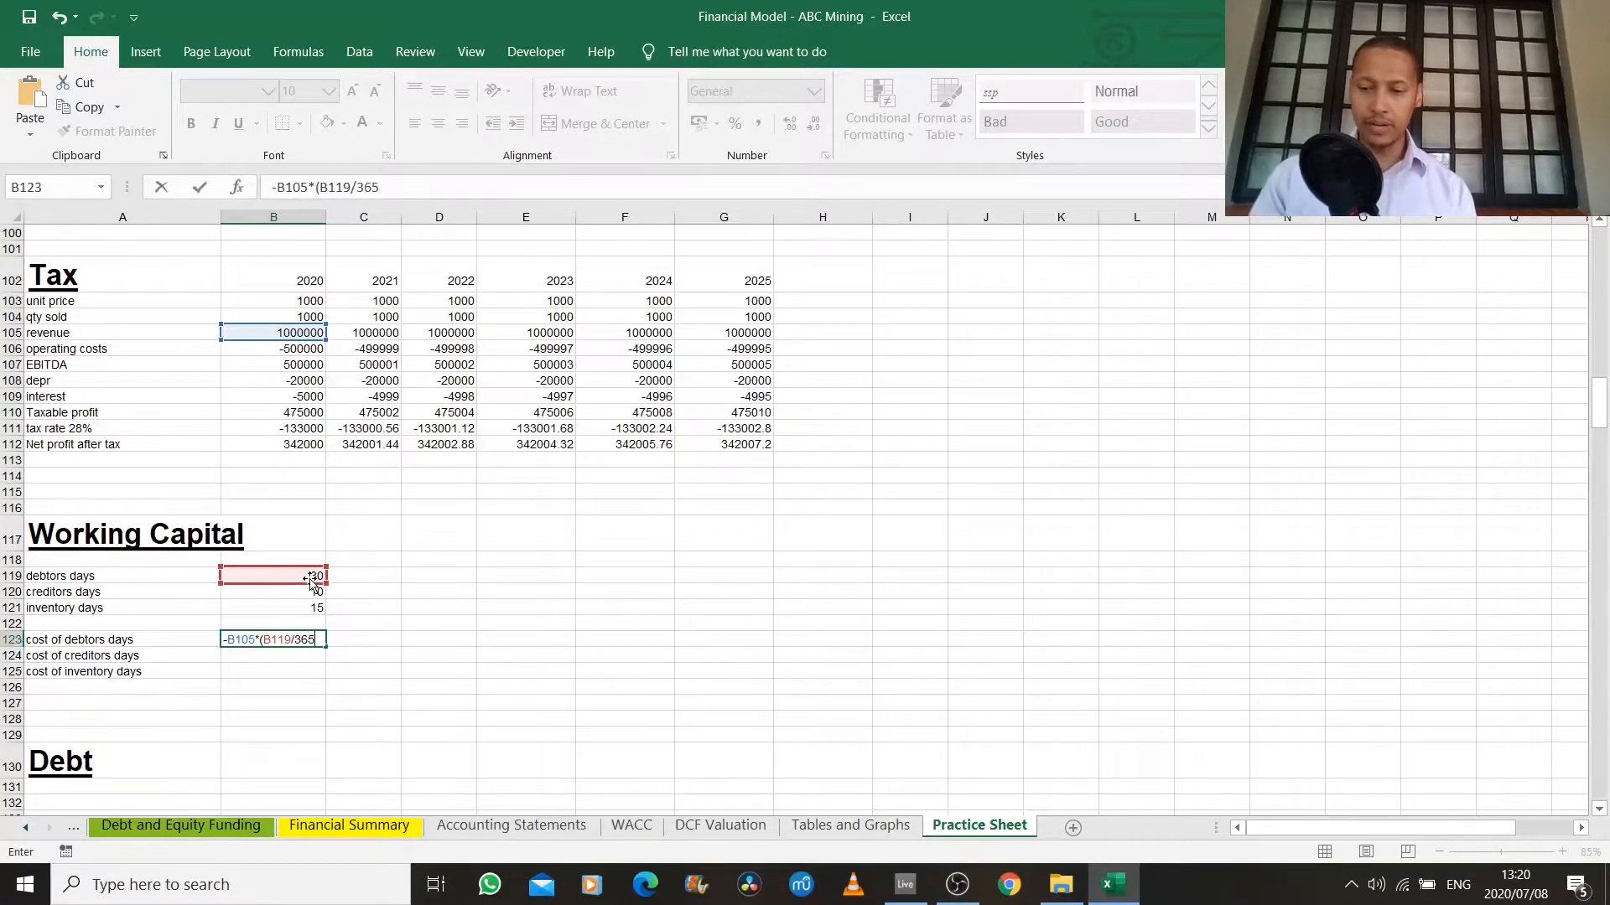
key("Return")
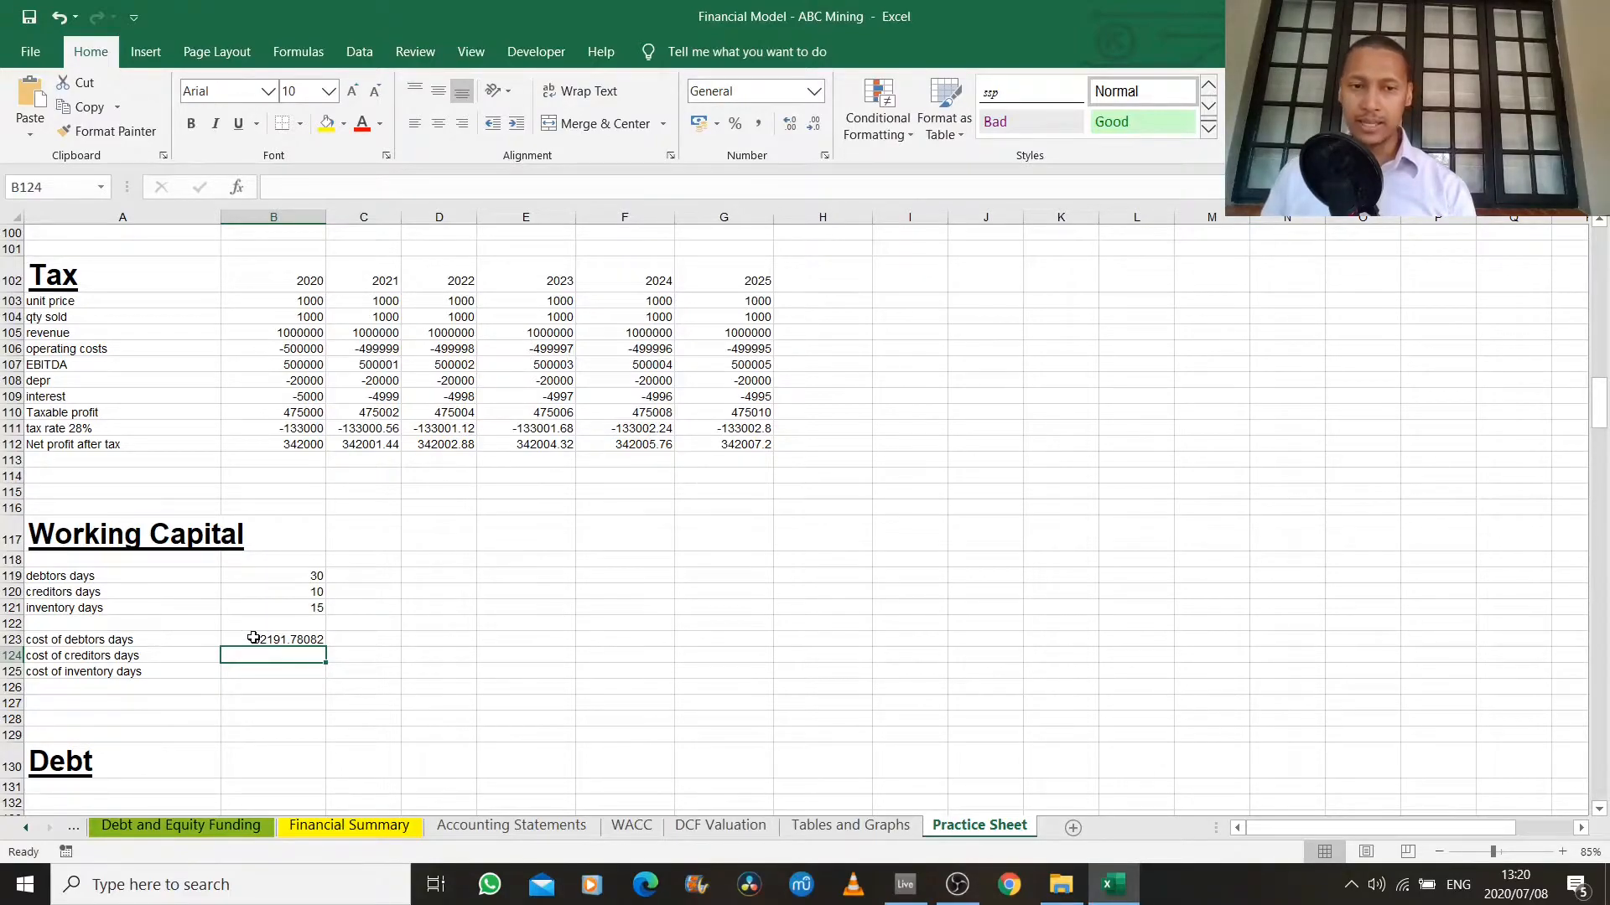
Apply the Comma number style to the Tax figures in B103:G112 and the cost of debtors days in B123.
left_click_drag(311, 300, 709, 444)
left_click(758, 123)
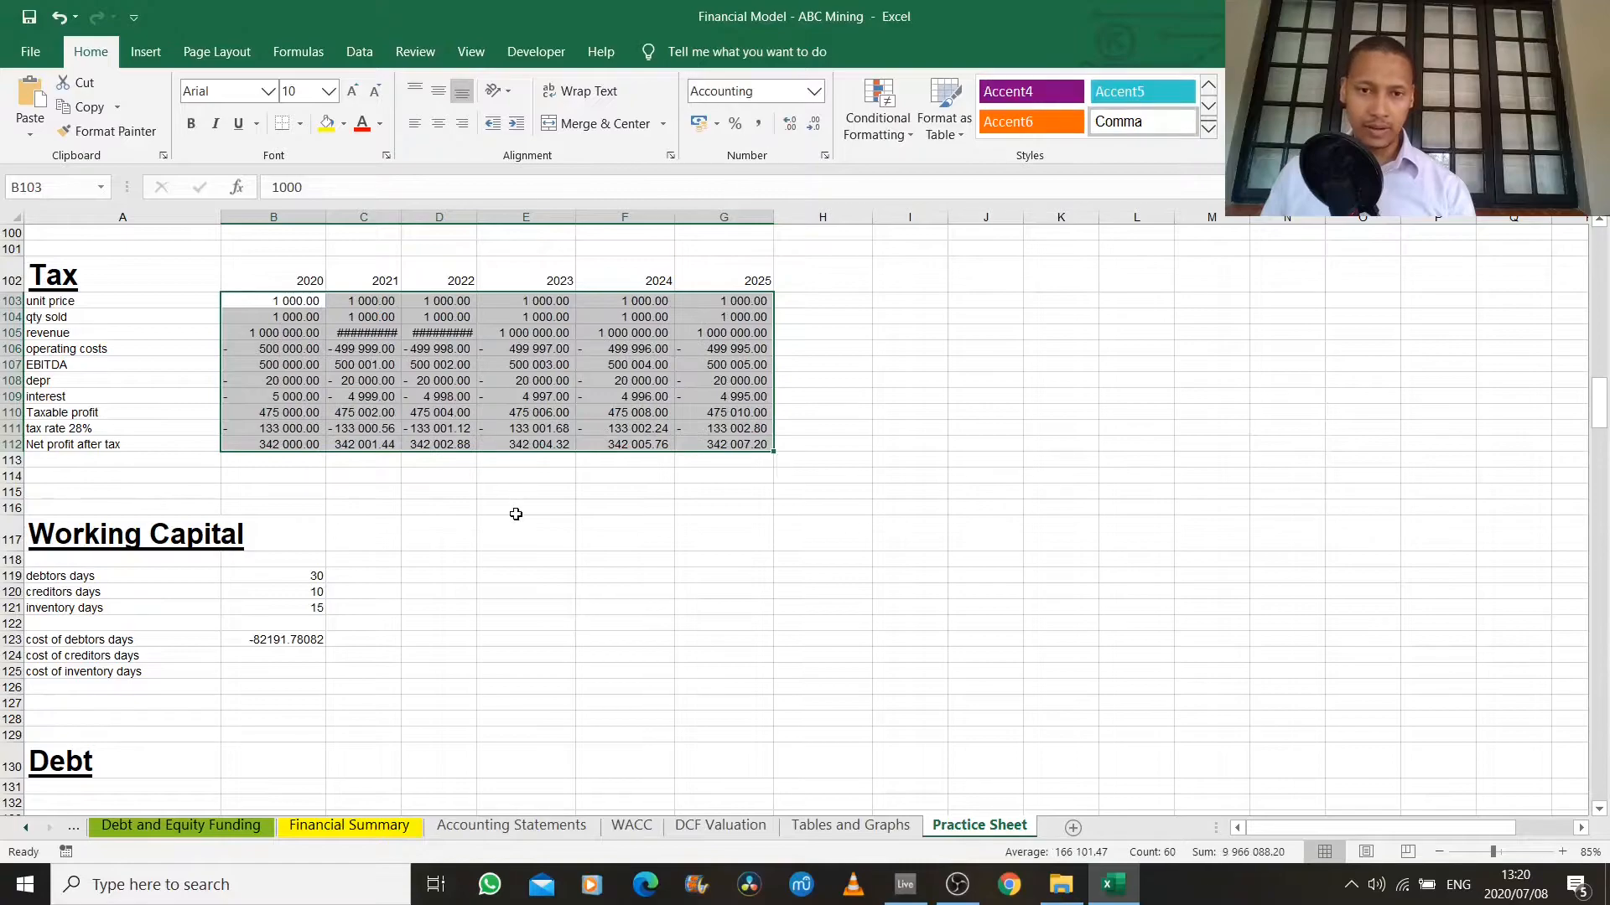
left_click(285, 636)
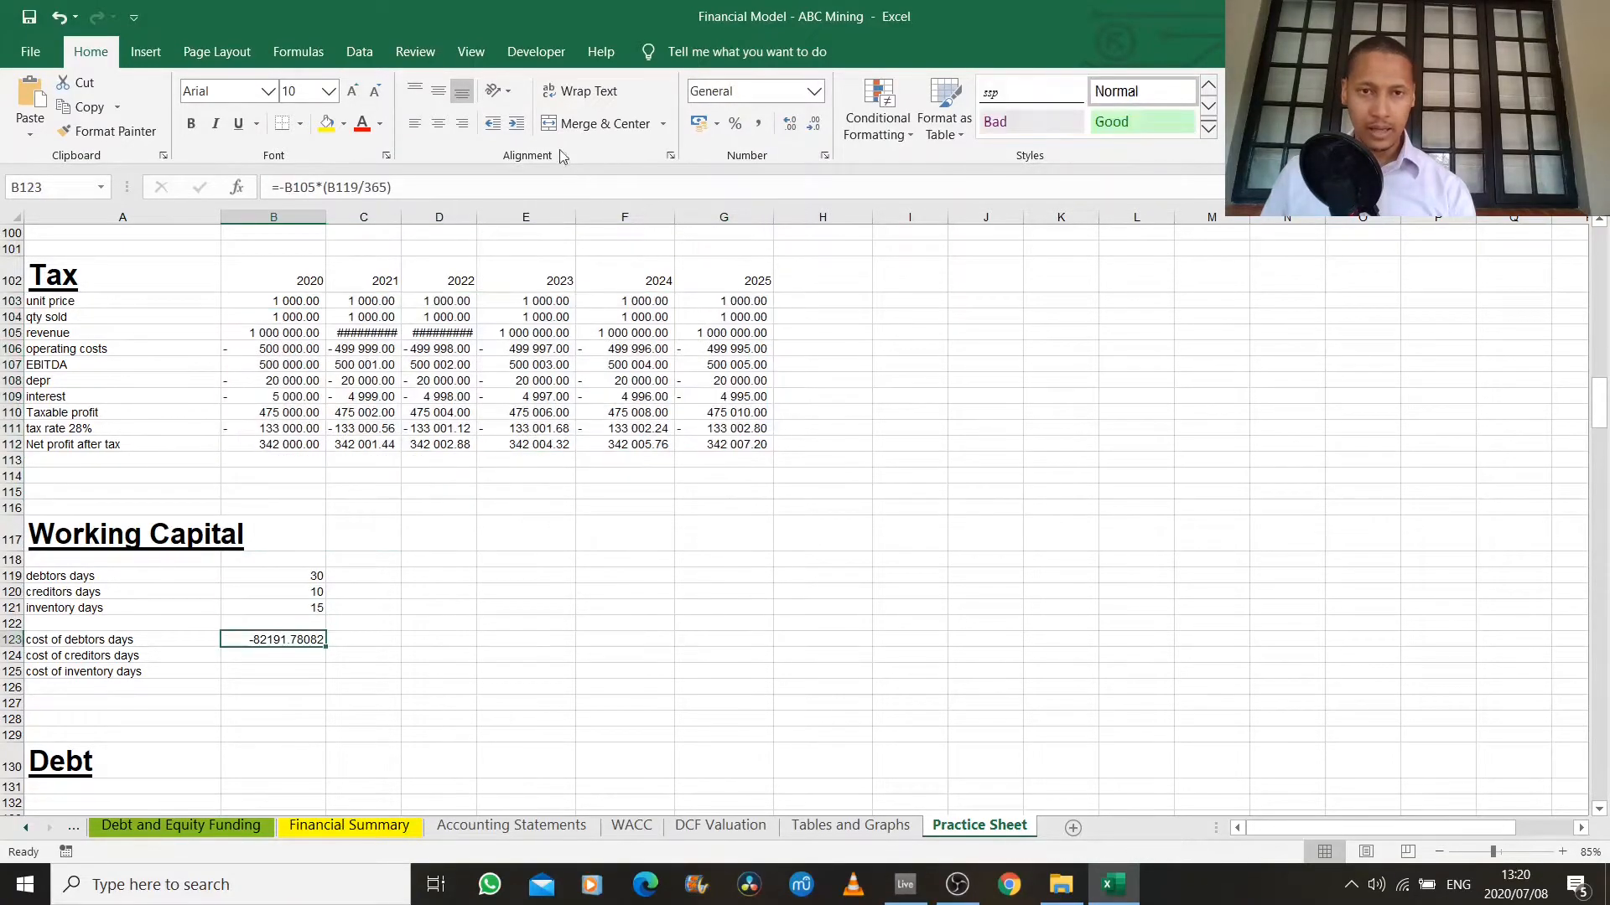
left_click(758, 123)
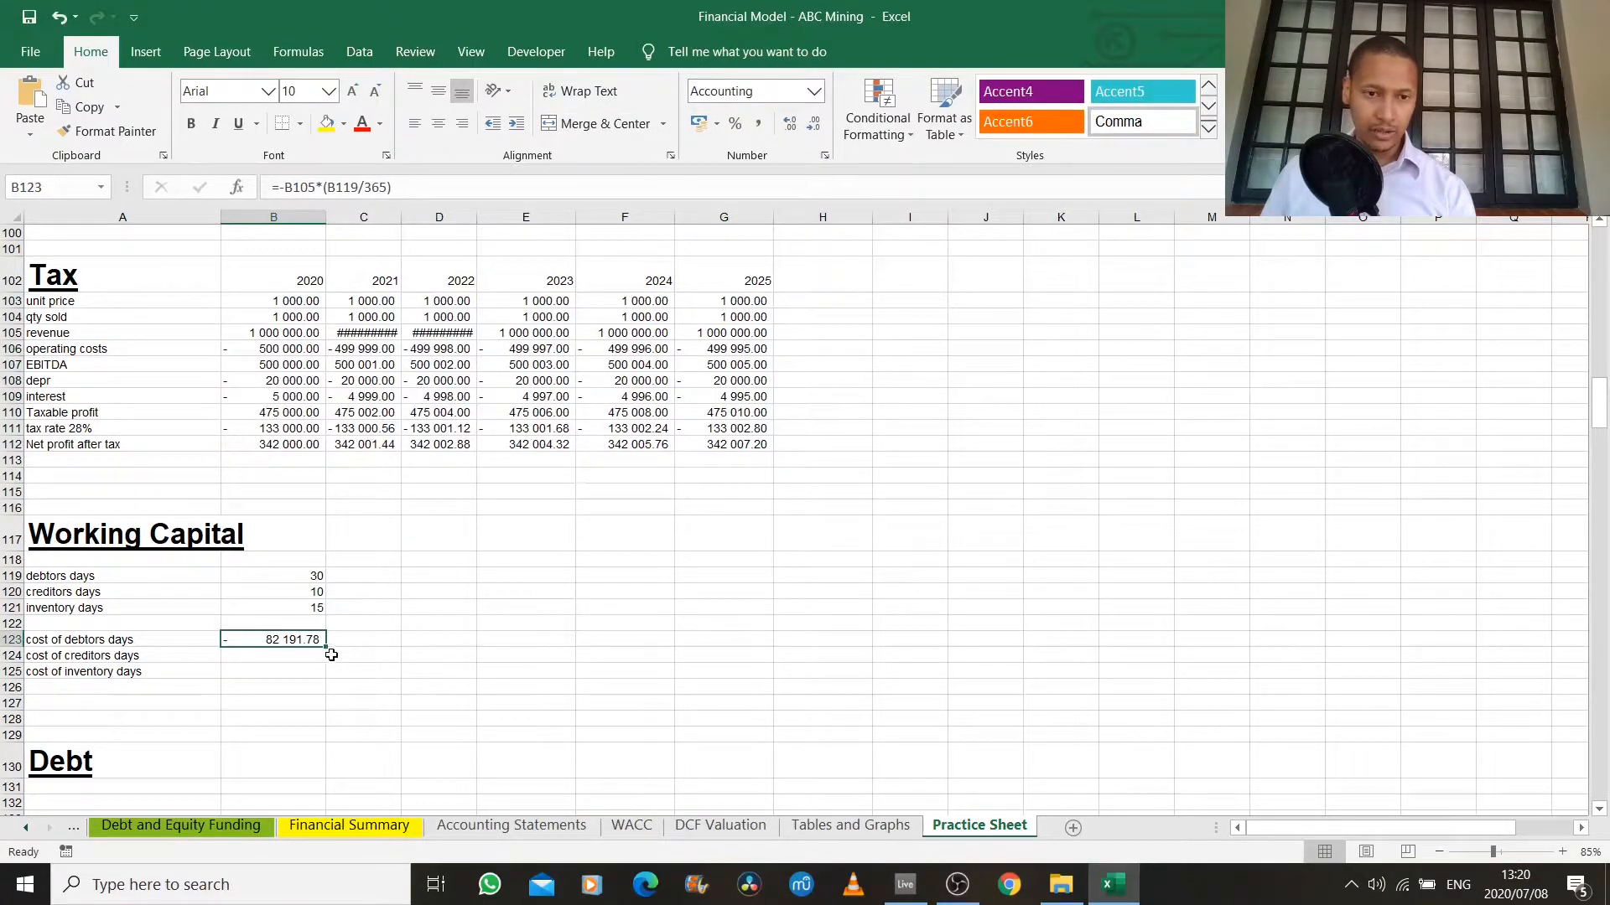
Calculate the 2020 cost of creditors days in B124 from operating costs with the formula =-B106*(B120/365).
left_click(284, 656)
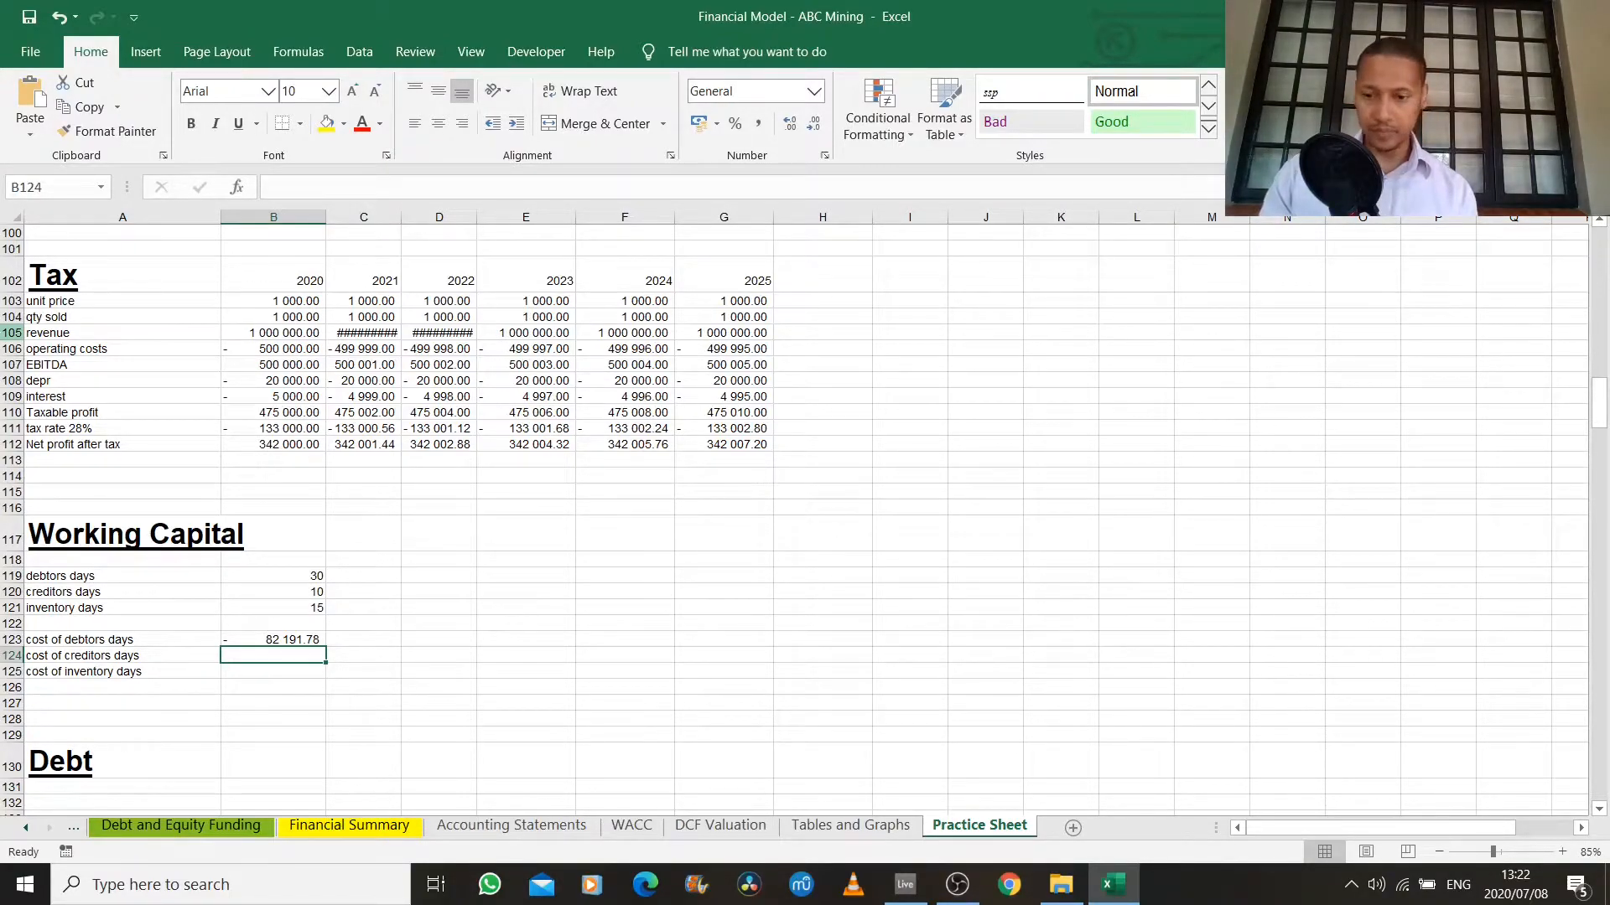
type("=")
key("Up")
key("Up")
key("Up")
key("Up")
key("Up")
key("Up")
key("Up")
key("Up")
key("Up")
key("Up")
key("Up")
key("Up")
key("Up")
key("Up")
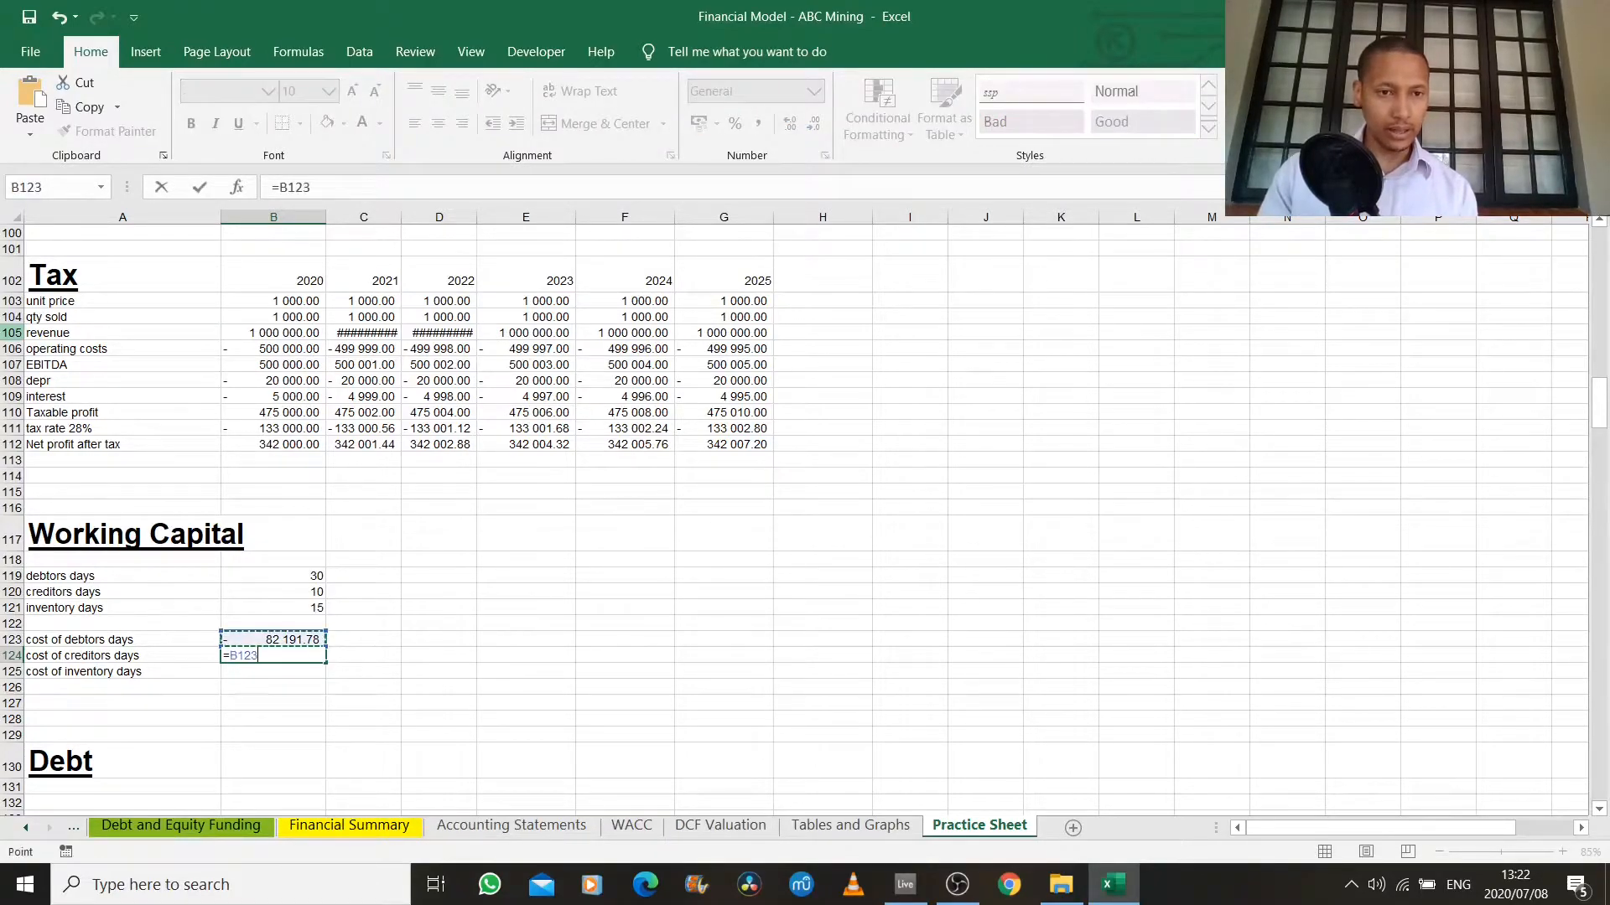
key("Up")
key("Up")
key("Up")
key("Up")
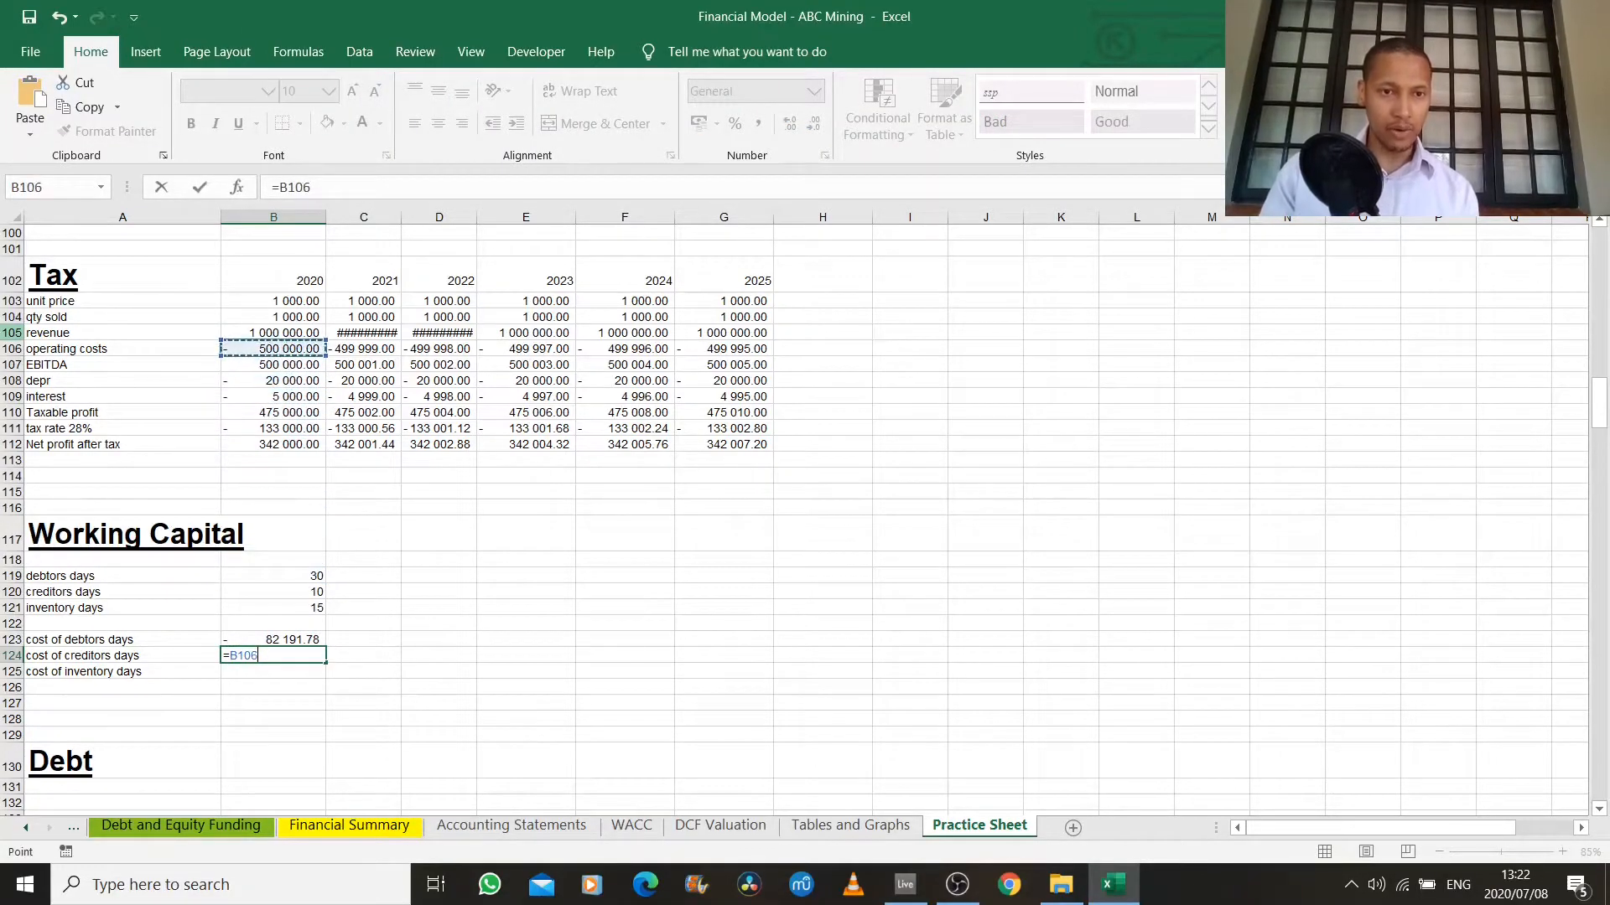
type("*(")
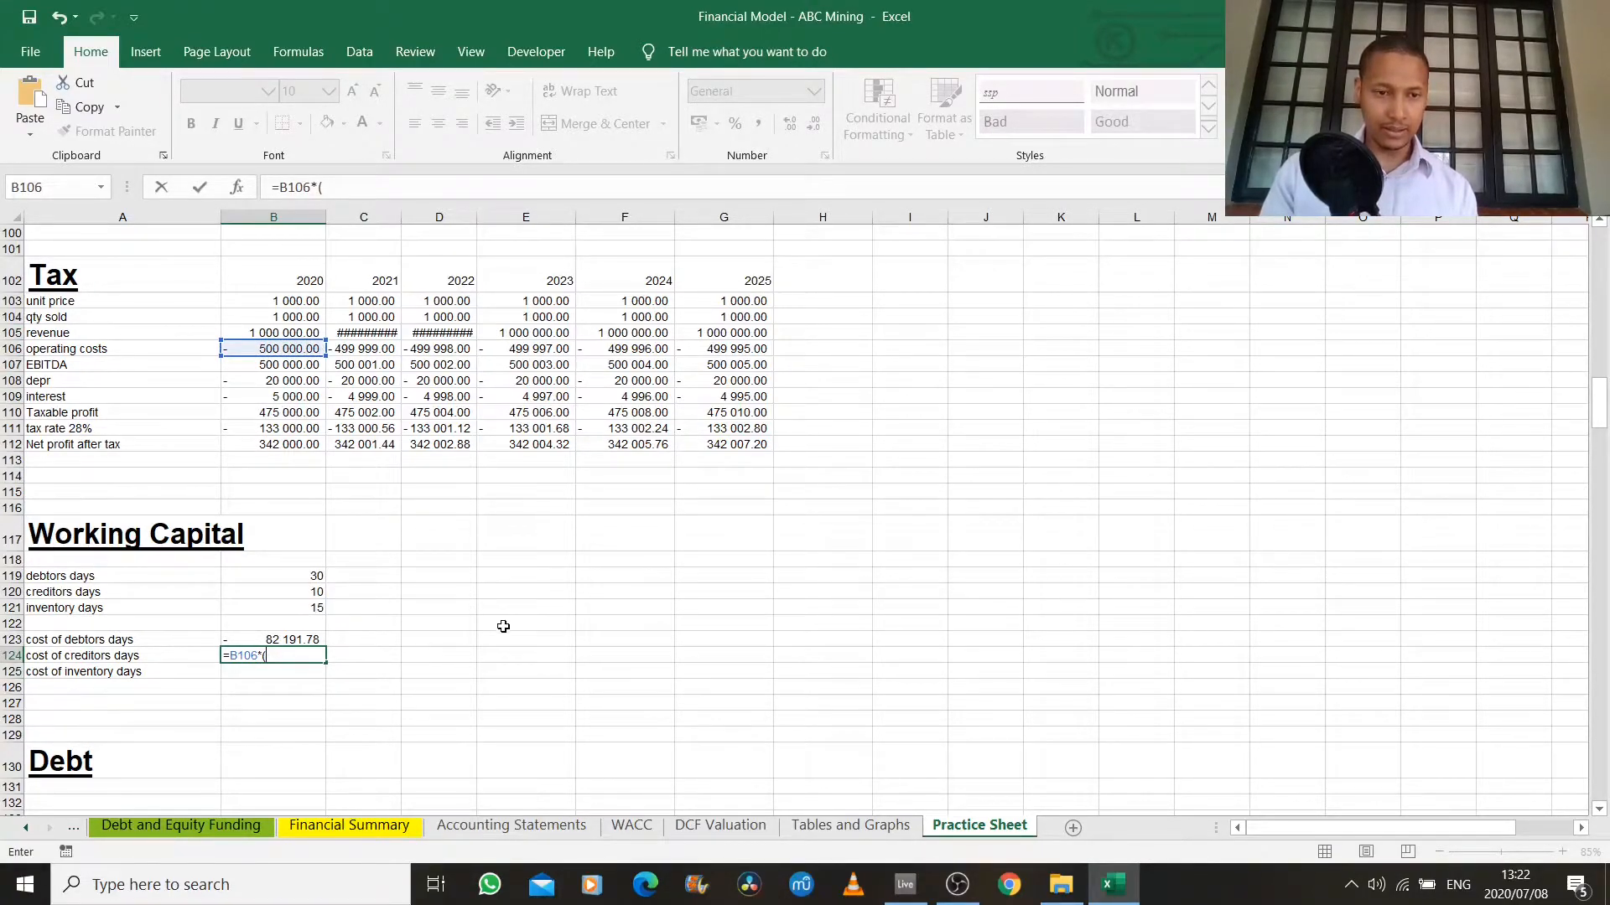
left_click(310, 593)
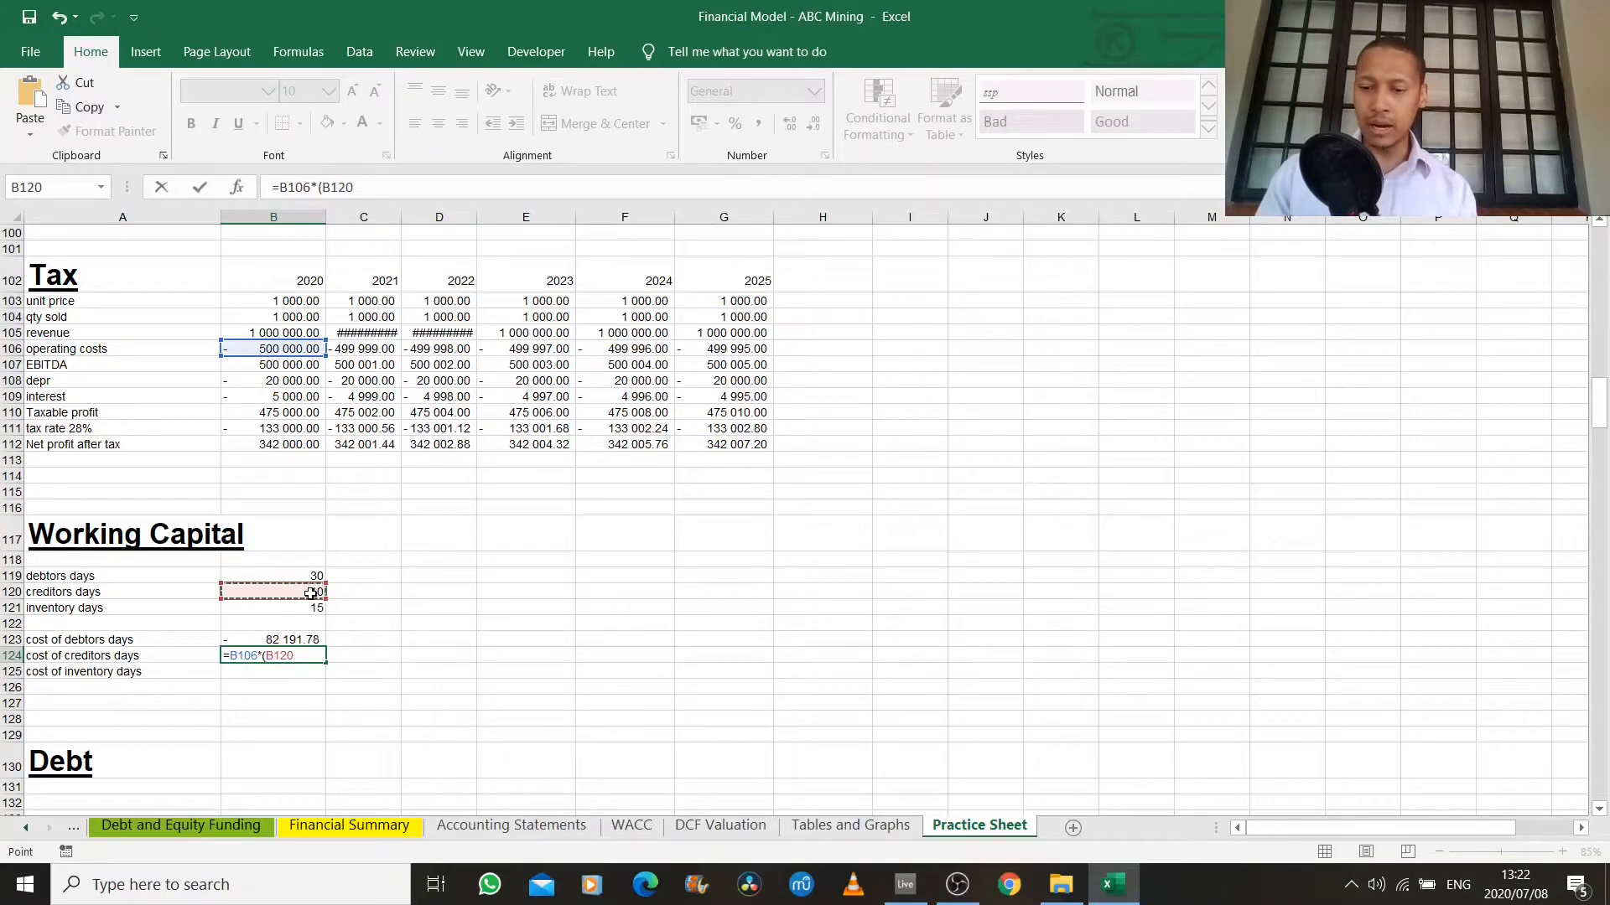
type("/365")
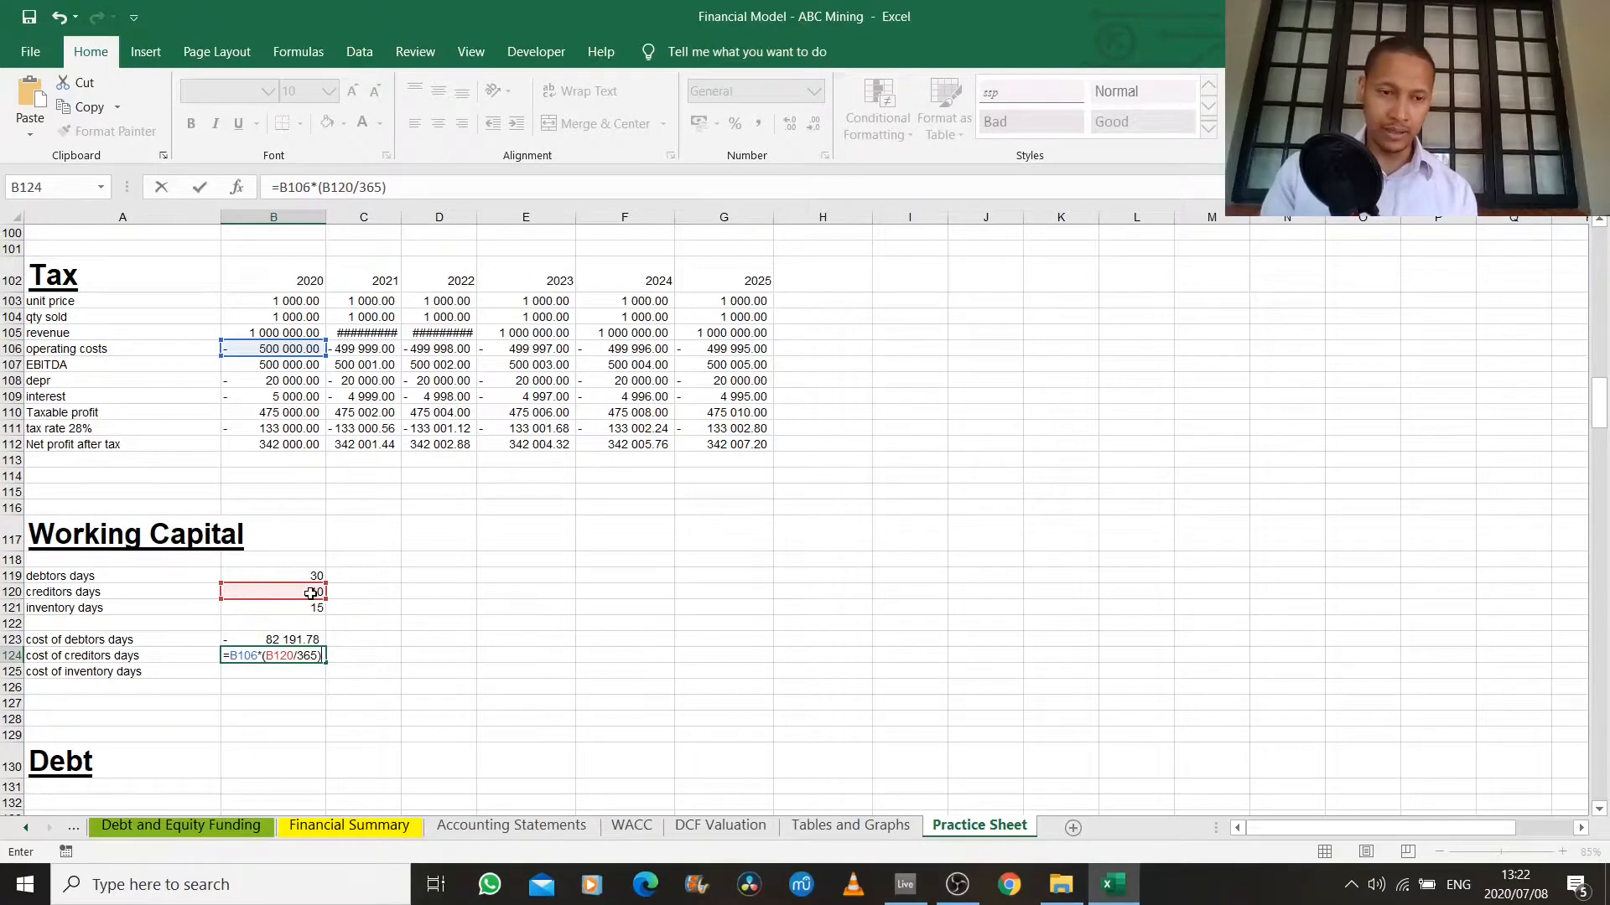
left_click(234, 655)
type("-")
key("Return")
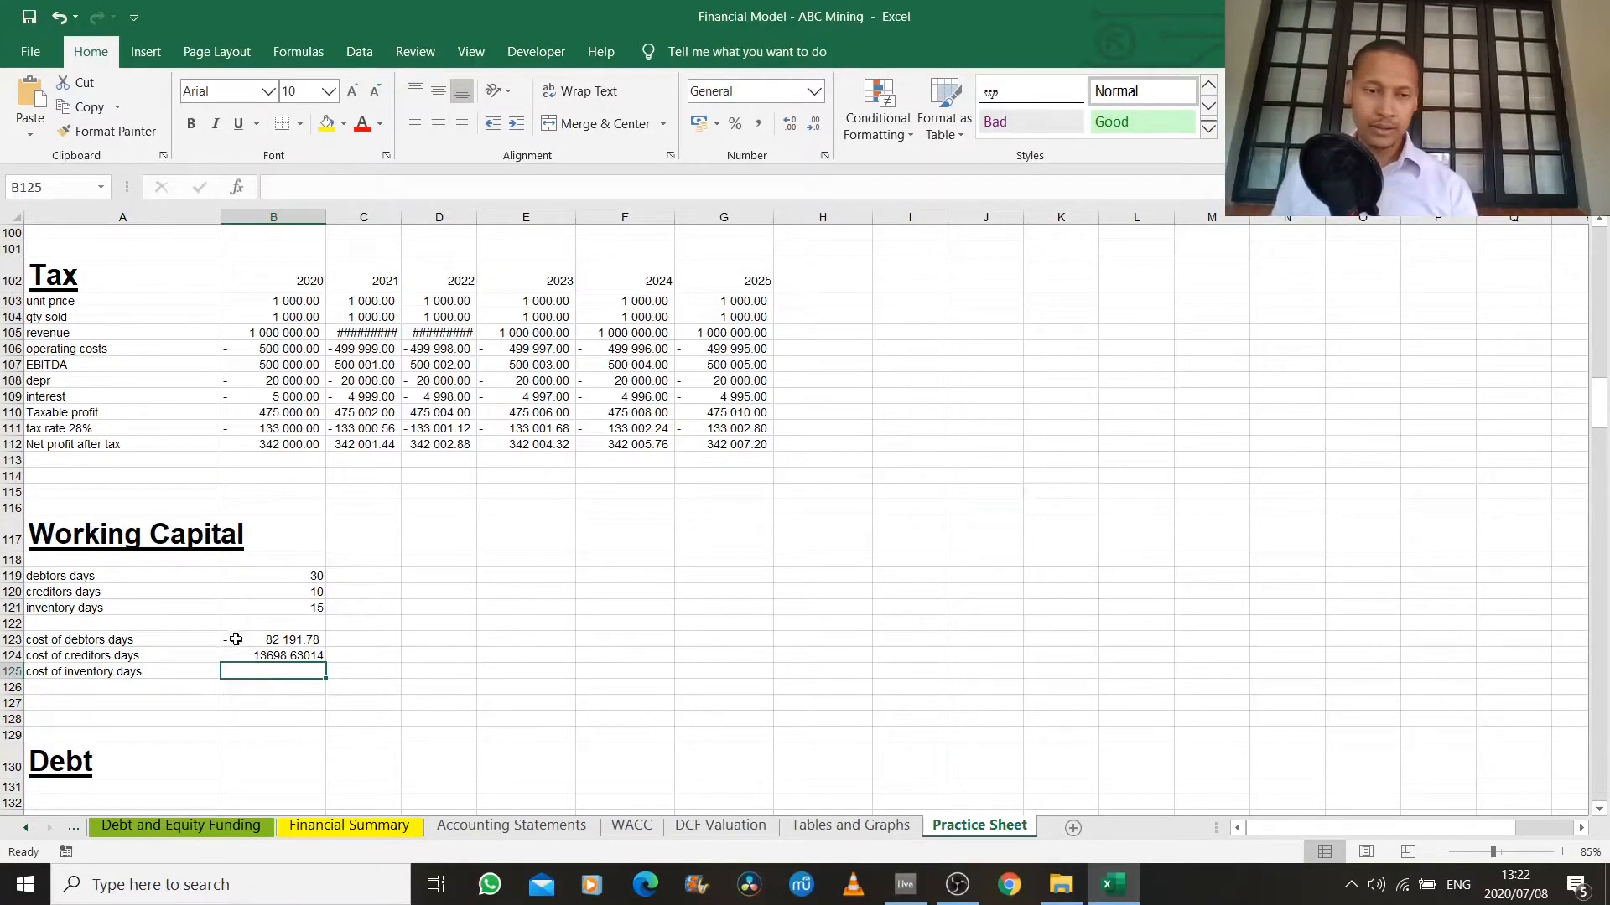
Apply the Comma number style to the 2020 cost of creditors days in B124.
left_click(287, 653)
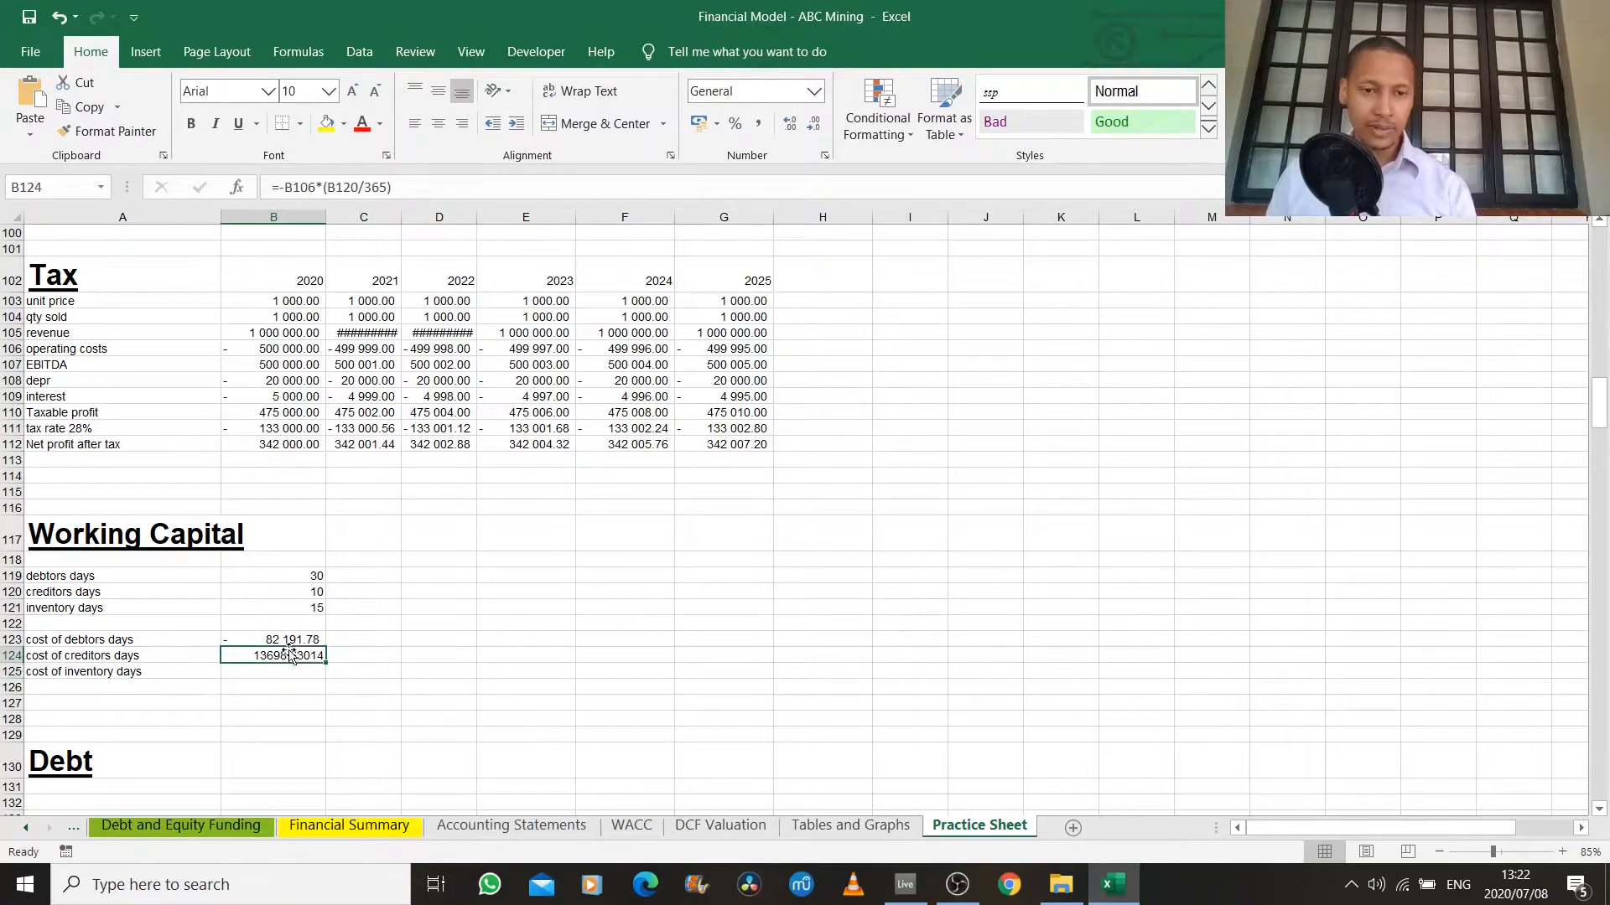
left_click(758, 123)
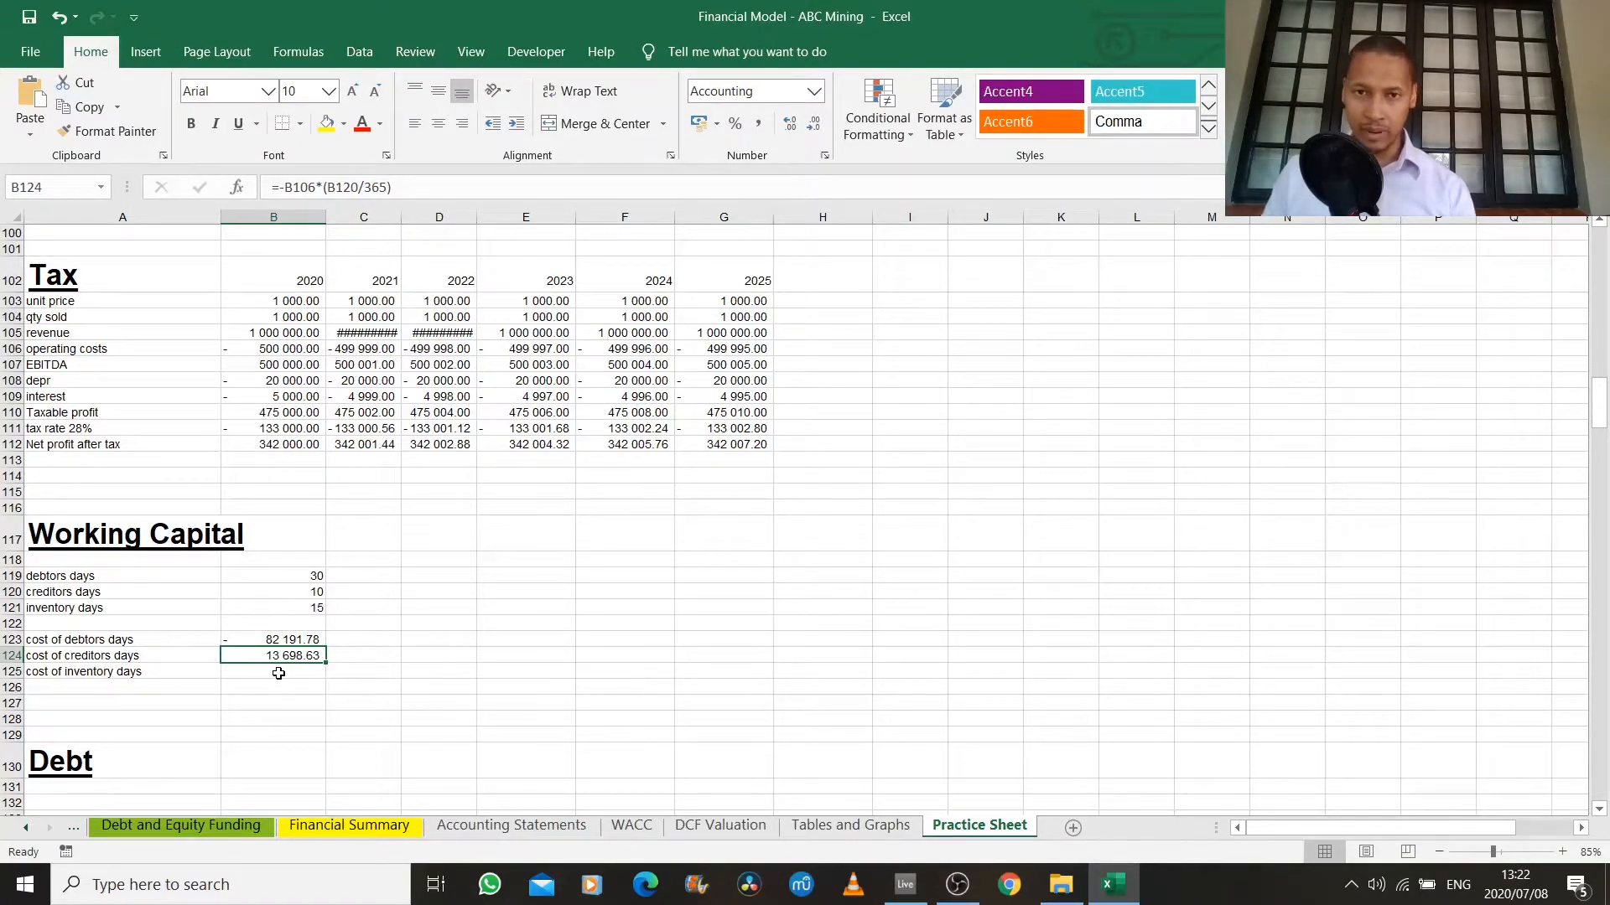
Start the 2020 cost of inventory days formula in B125 with operating costs less 10000, as =-B106-10000.
left_click(185, 673)
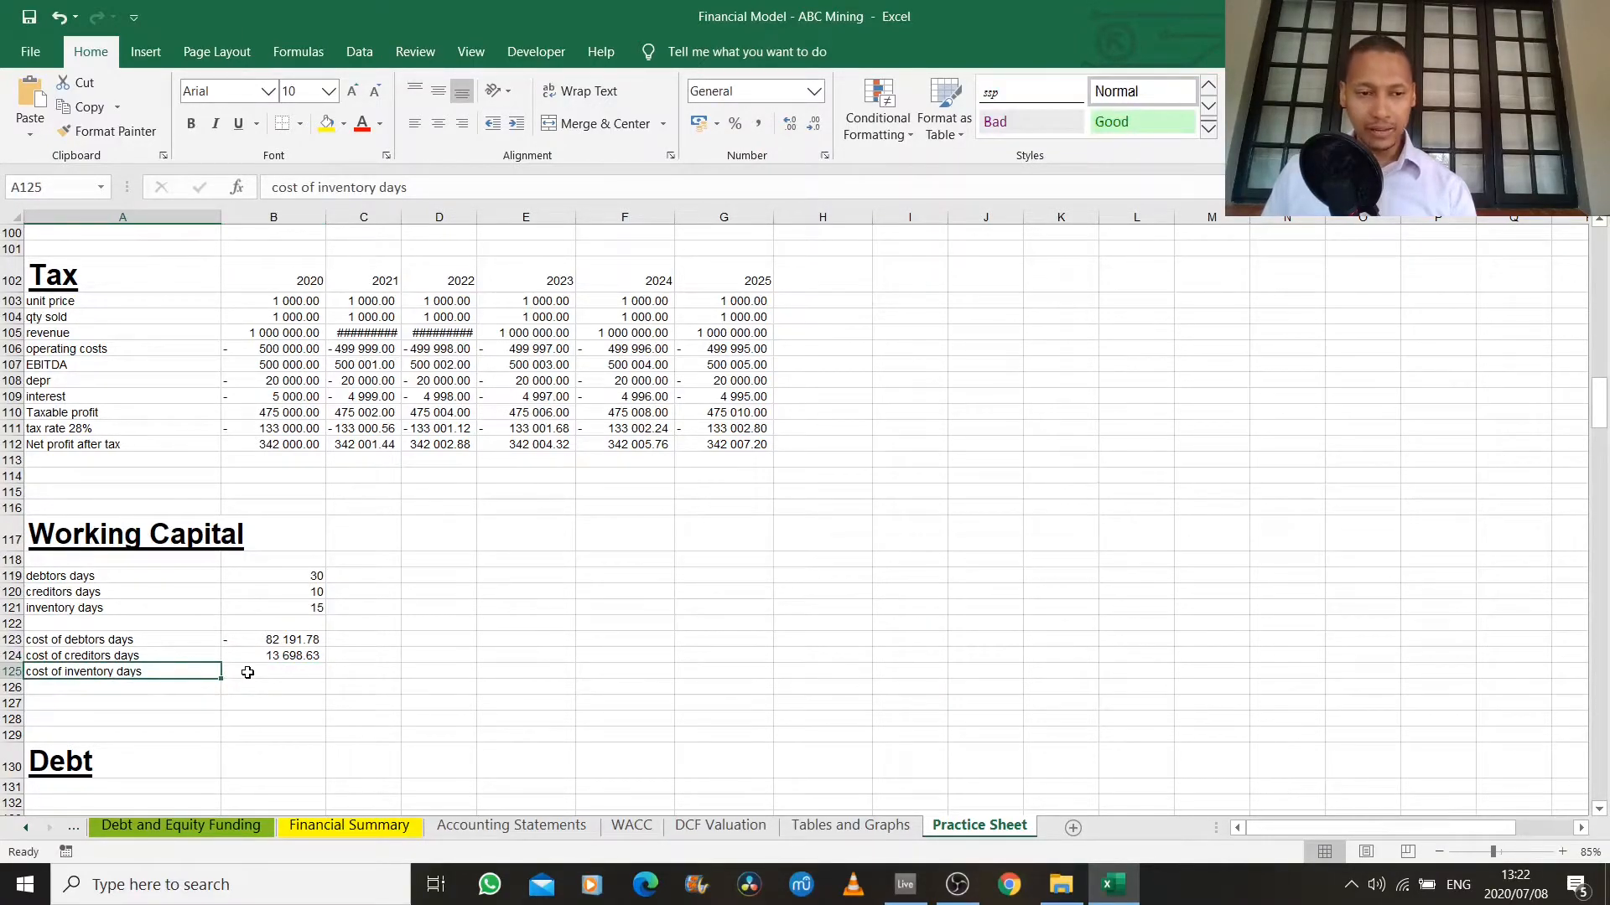
left_click(252, 673)
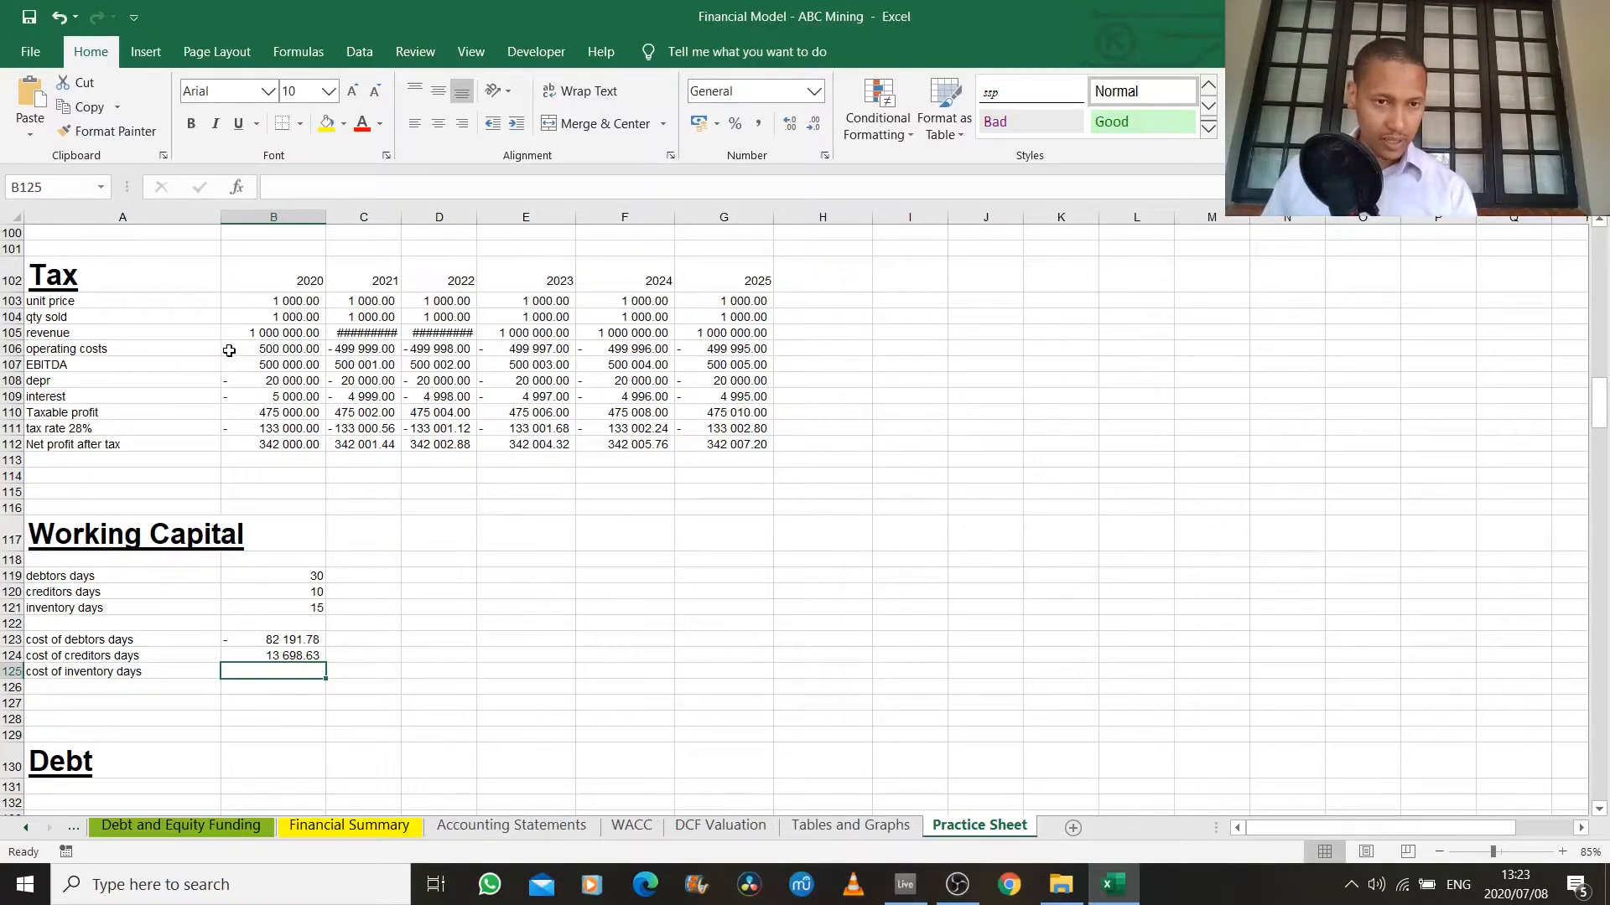
left_click(289, 348)
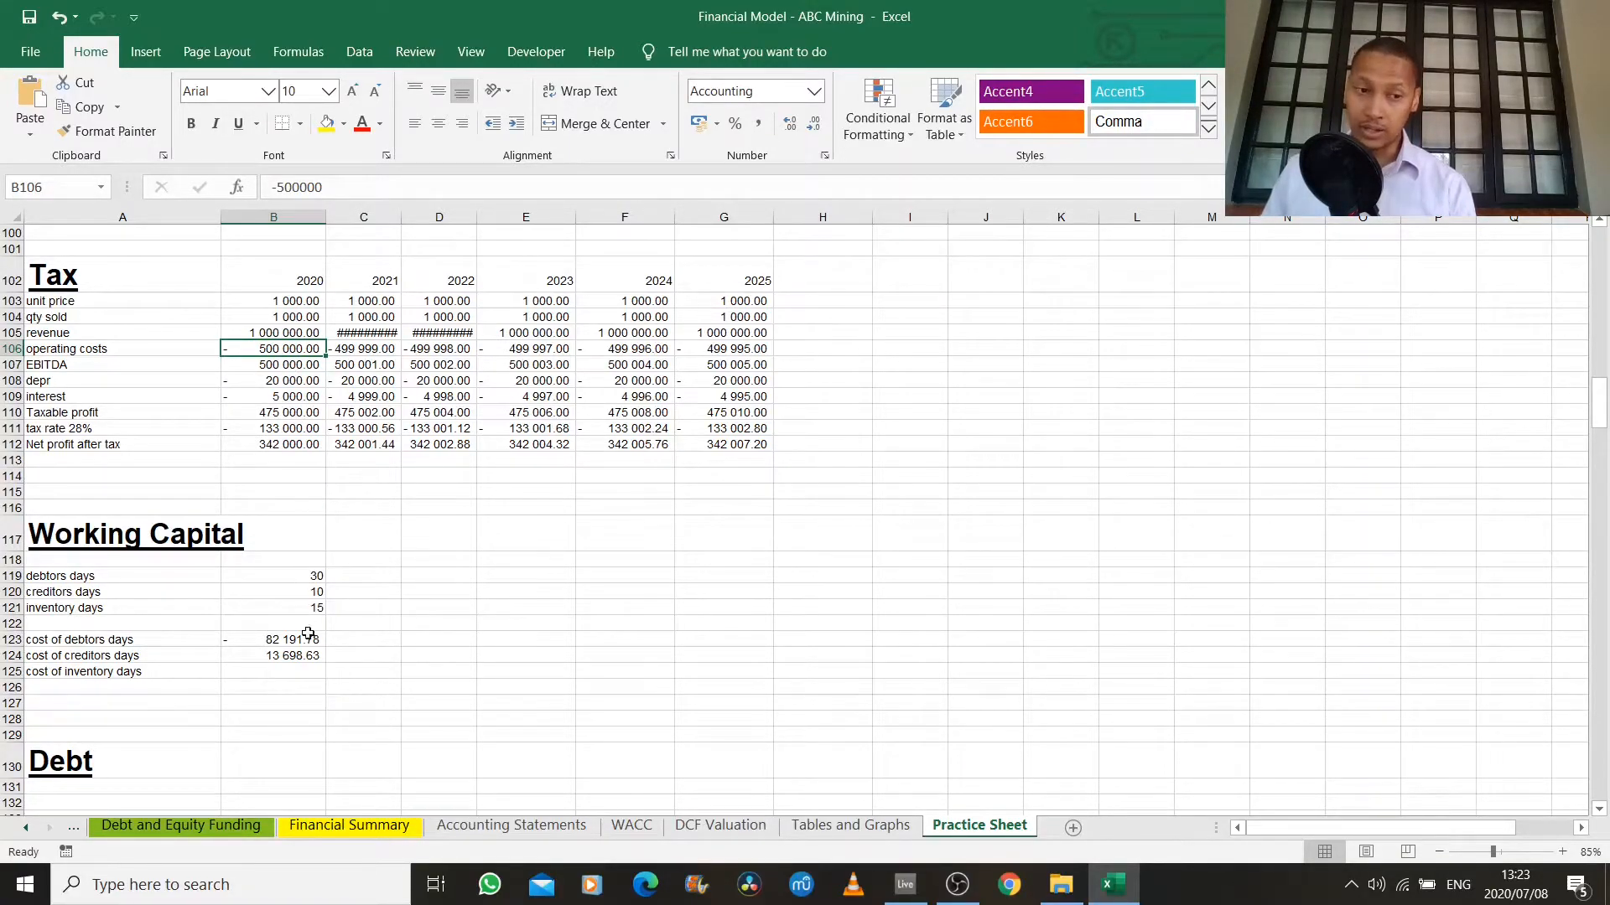
left_click(275, 671)
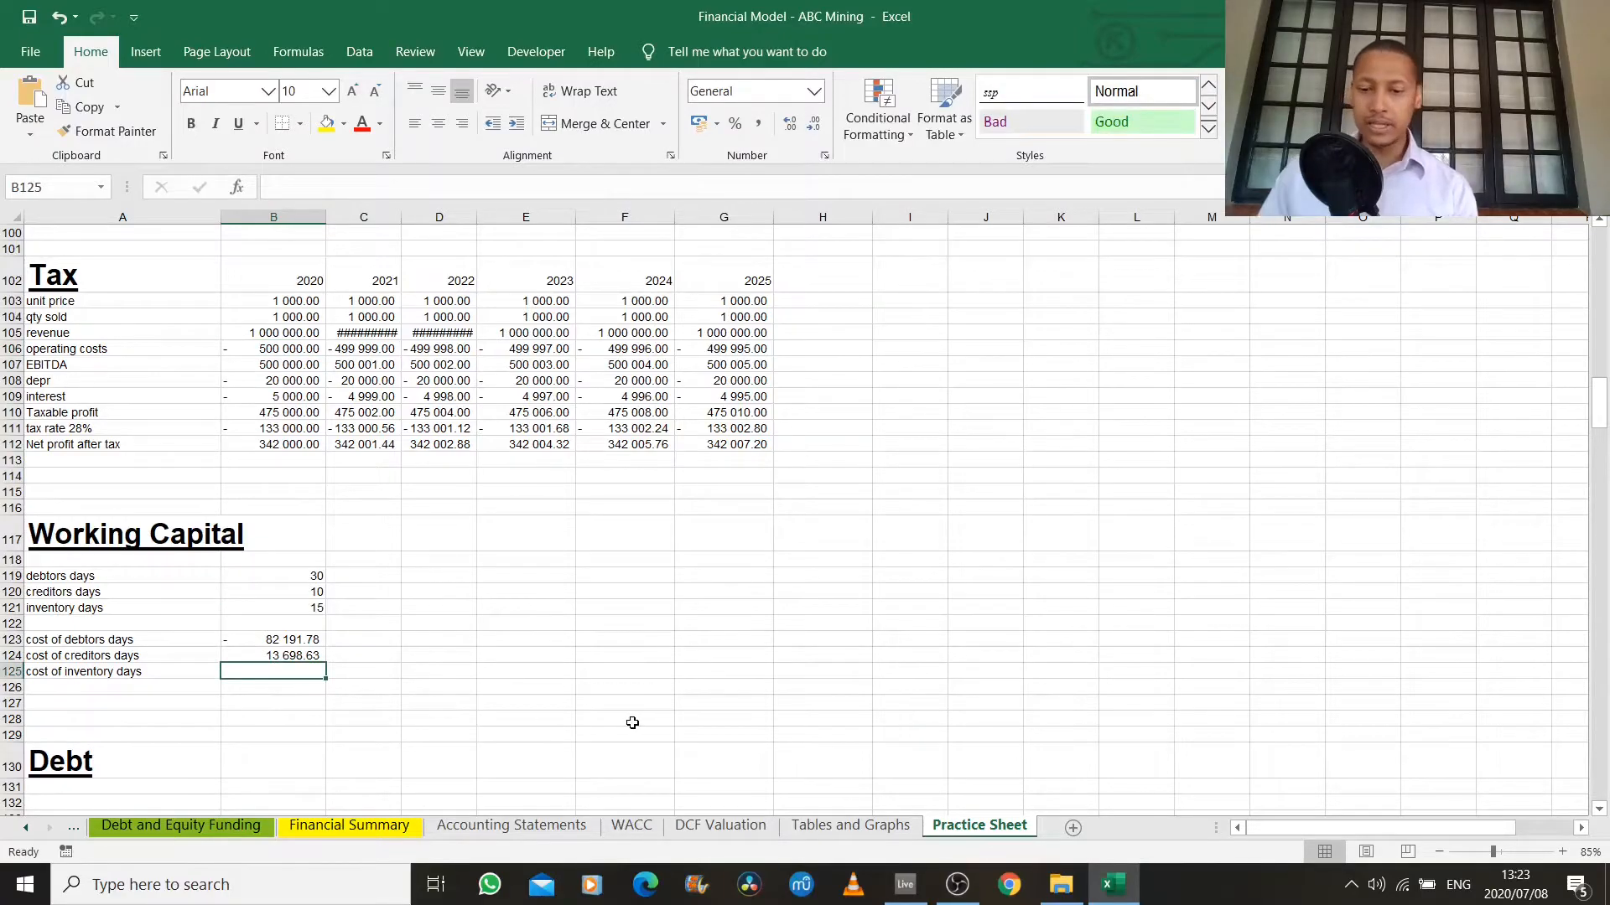
type("=")
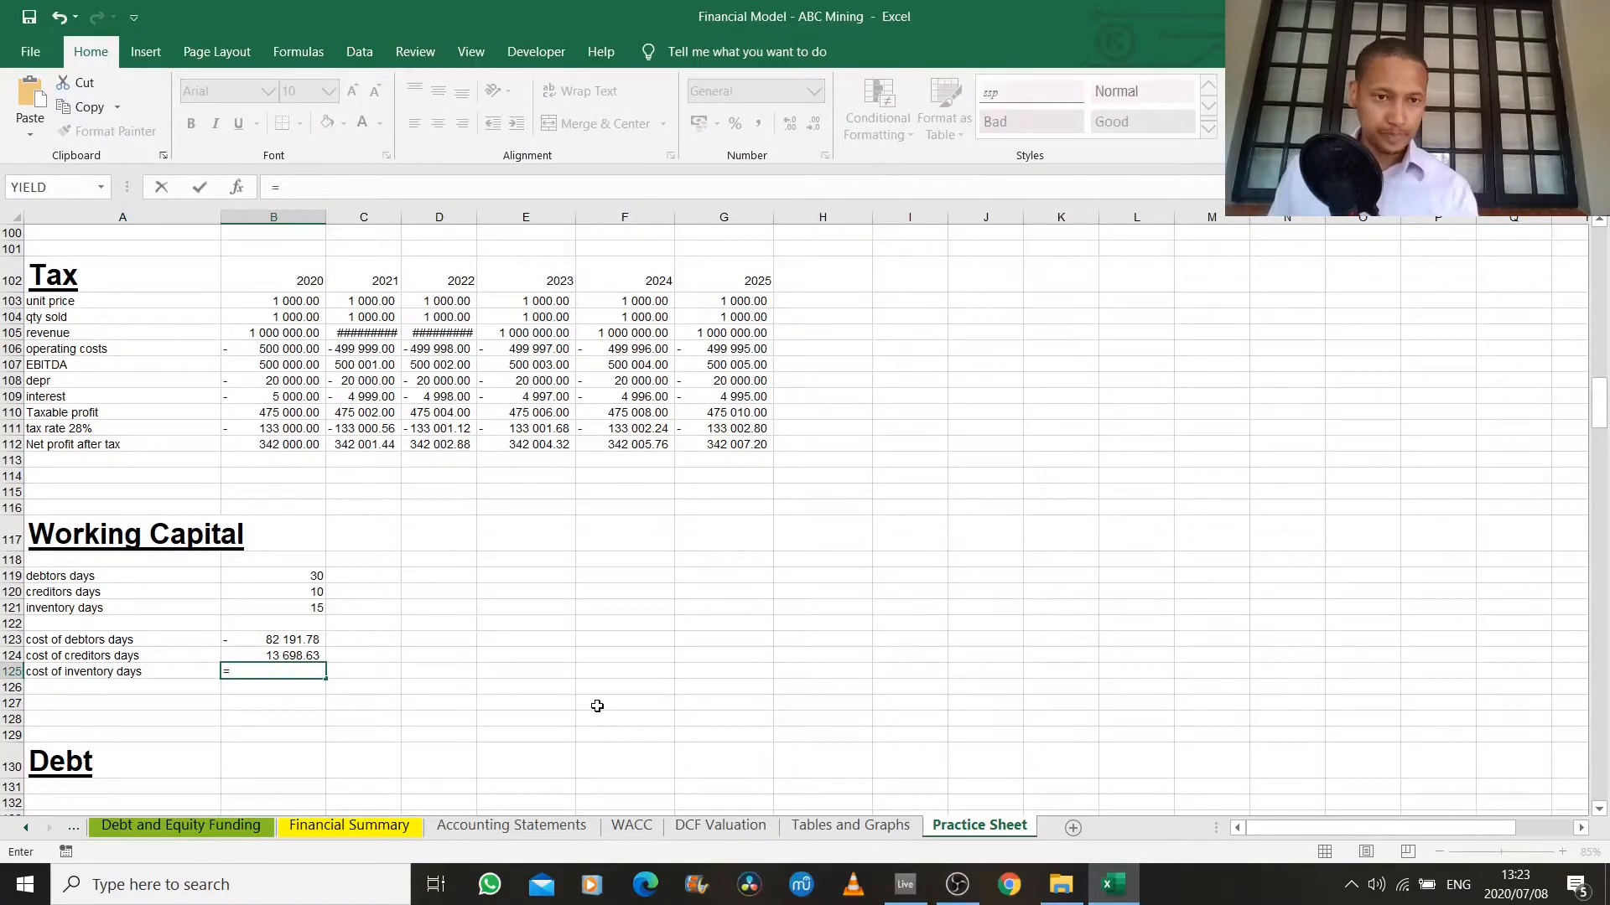
left_click(286, 350)
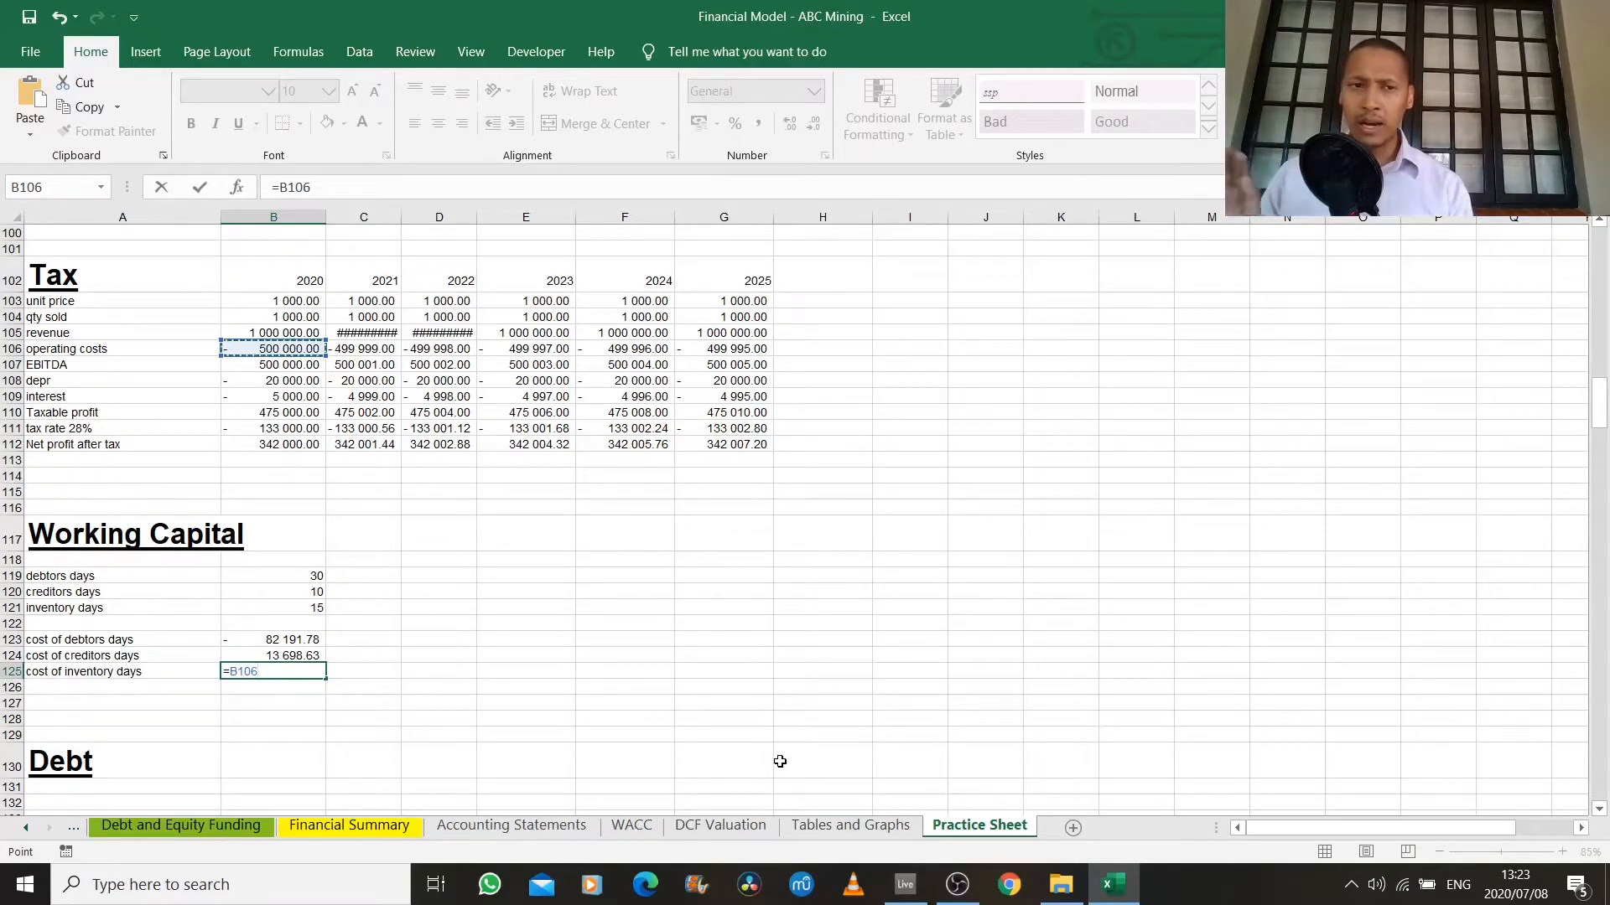
left_click(285, 186)
type("-")
key("End")
type("-10000")
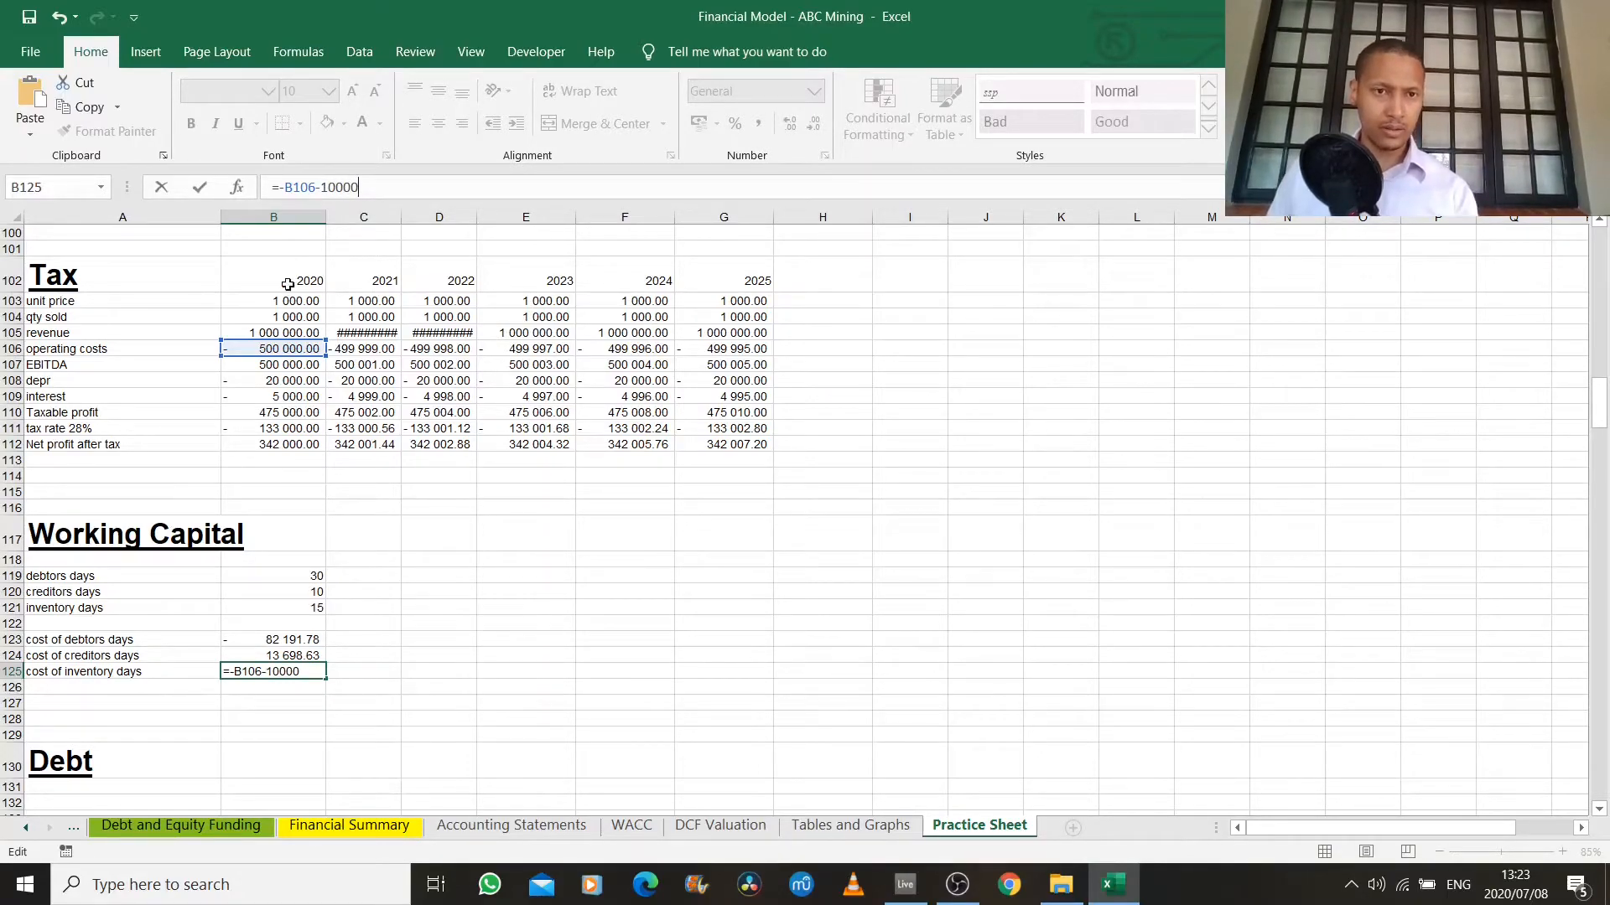
Complete the B125 formula as =-(-B106-10000)*(15/365) and give the cell the Comma number style.
left_click(282, 188)
type("(")
type(")*")
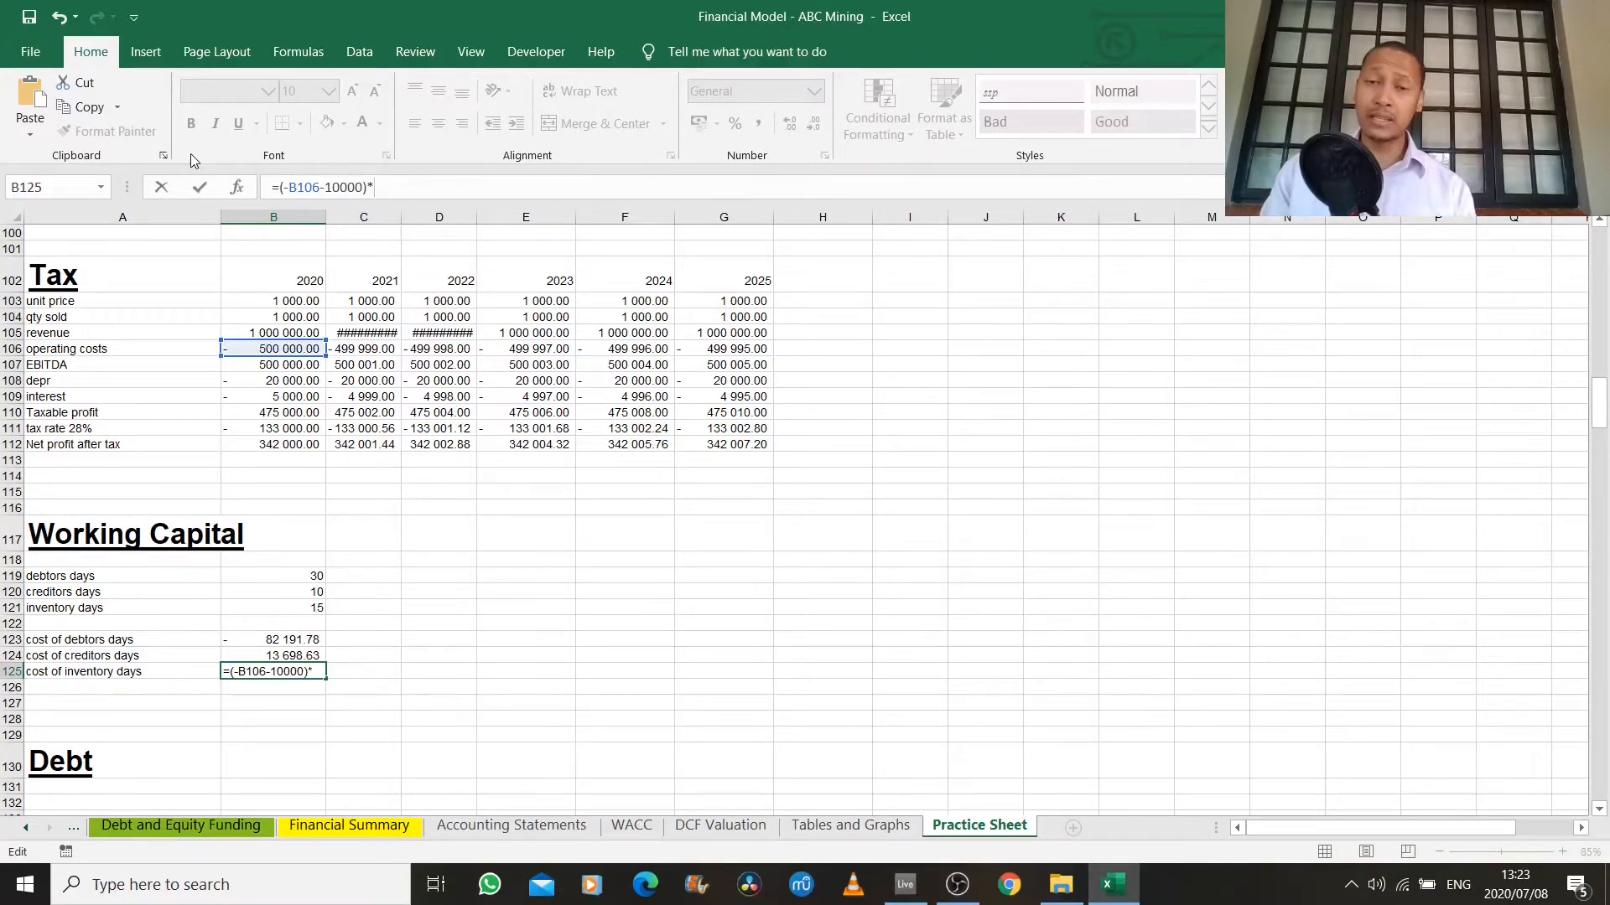
type("(")
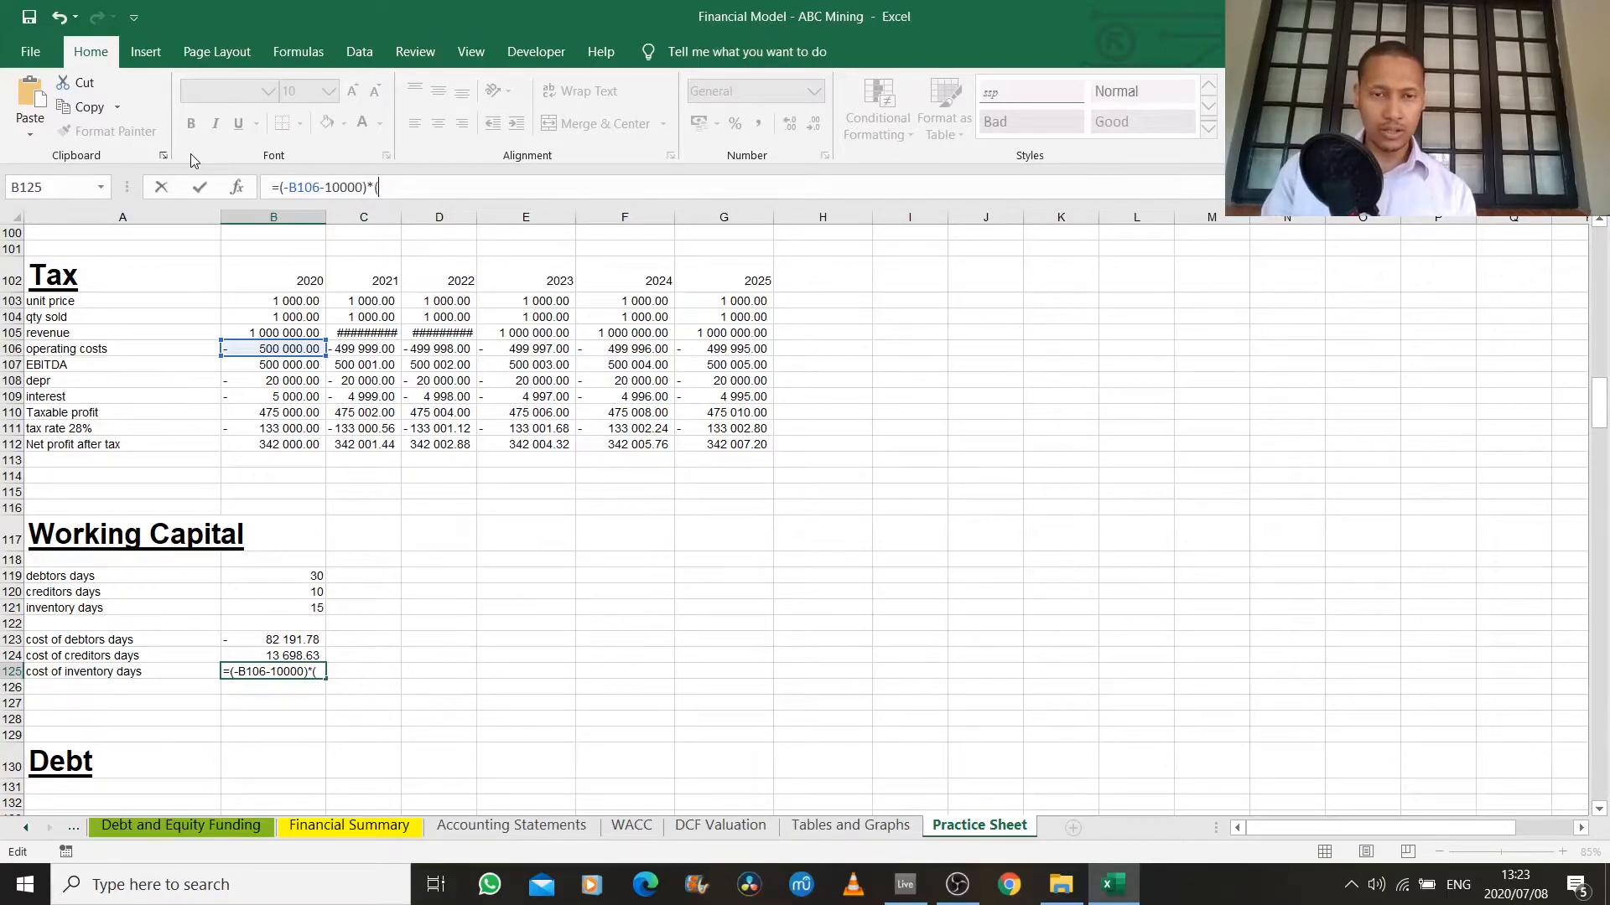
type("15/365")
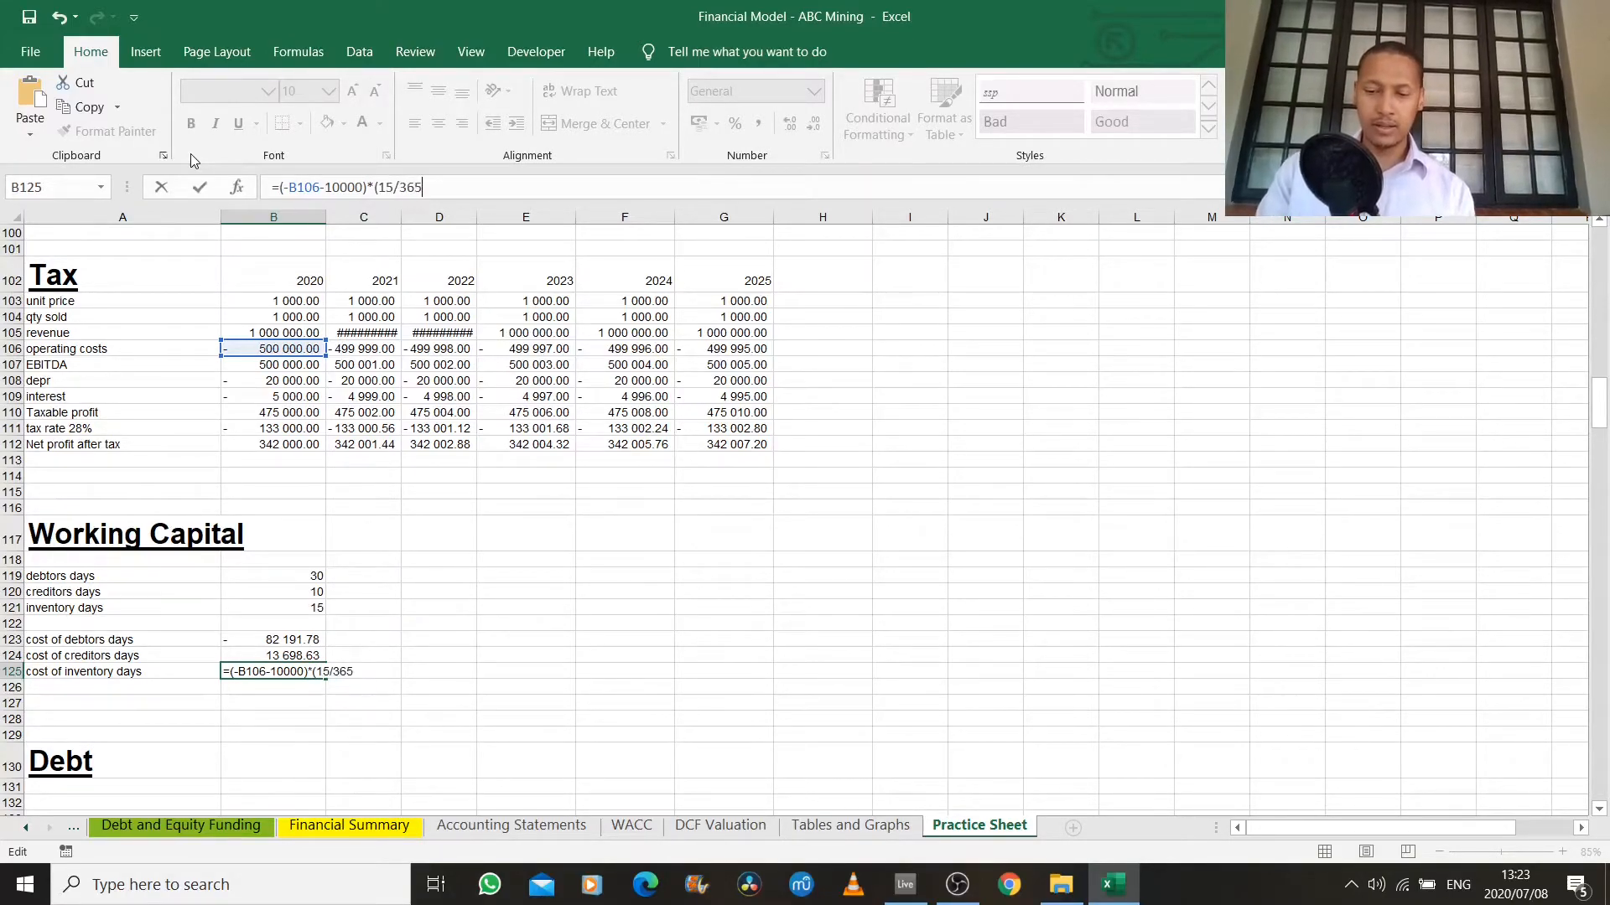
type(")")
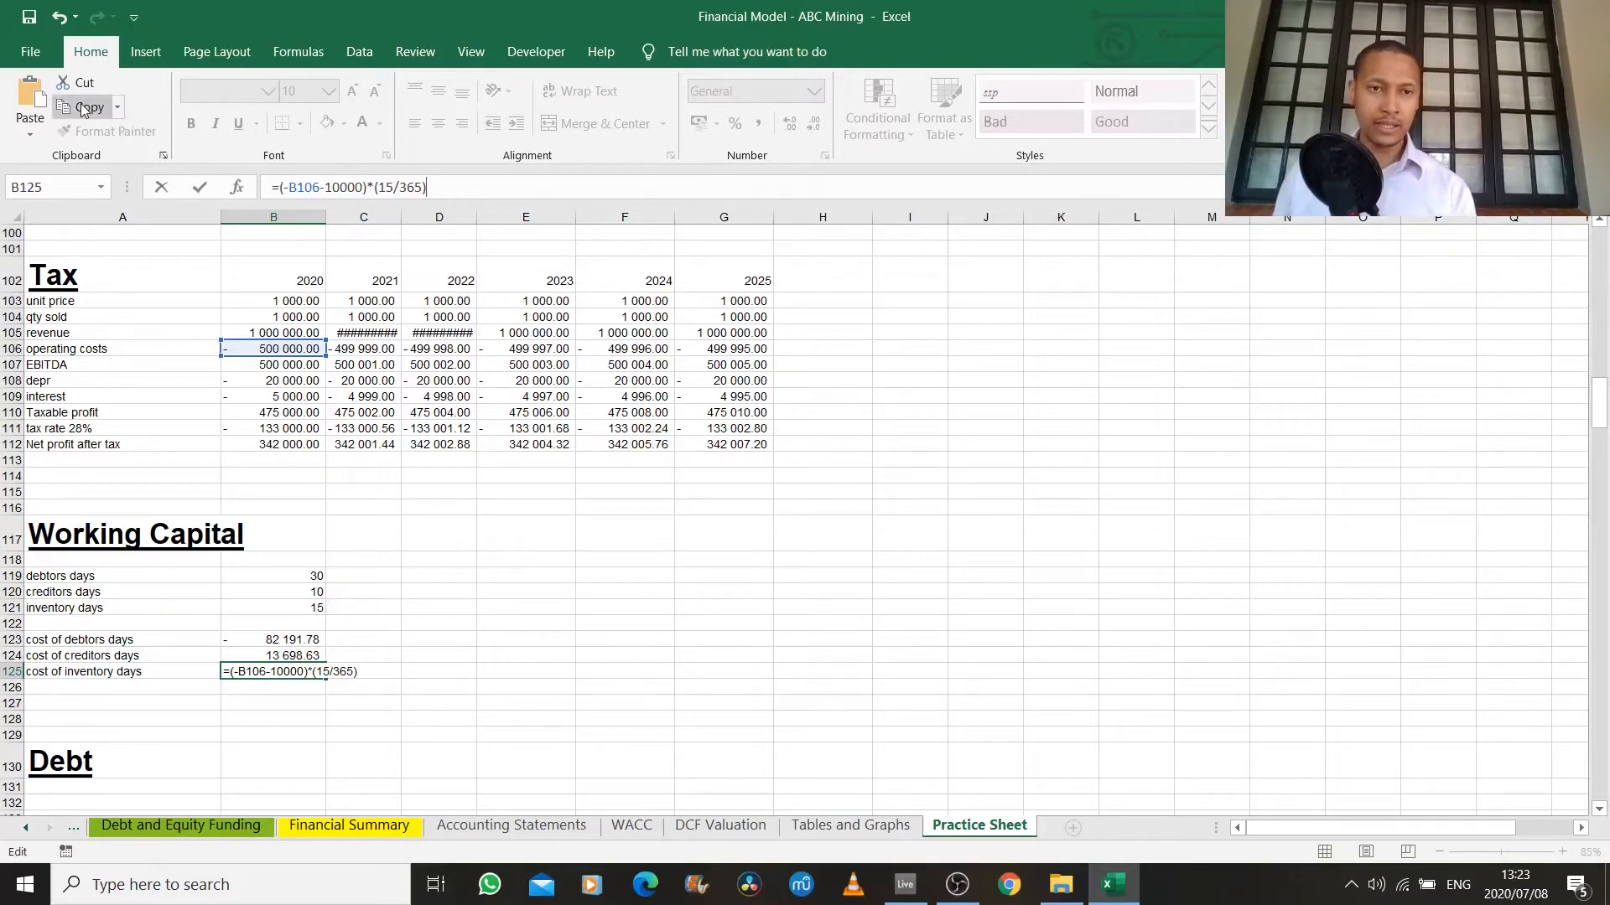
type("-")
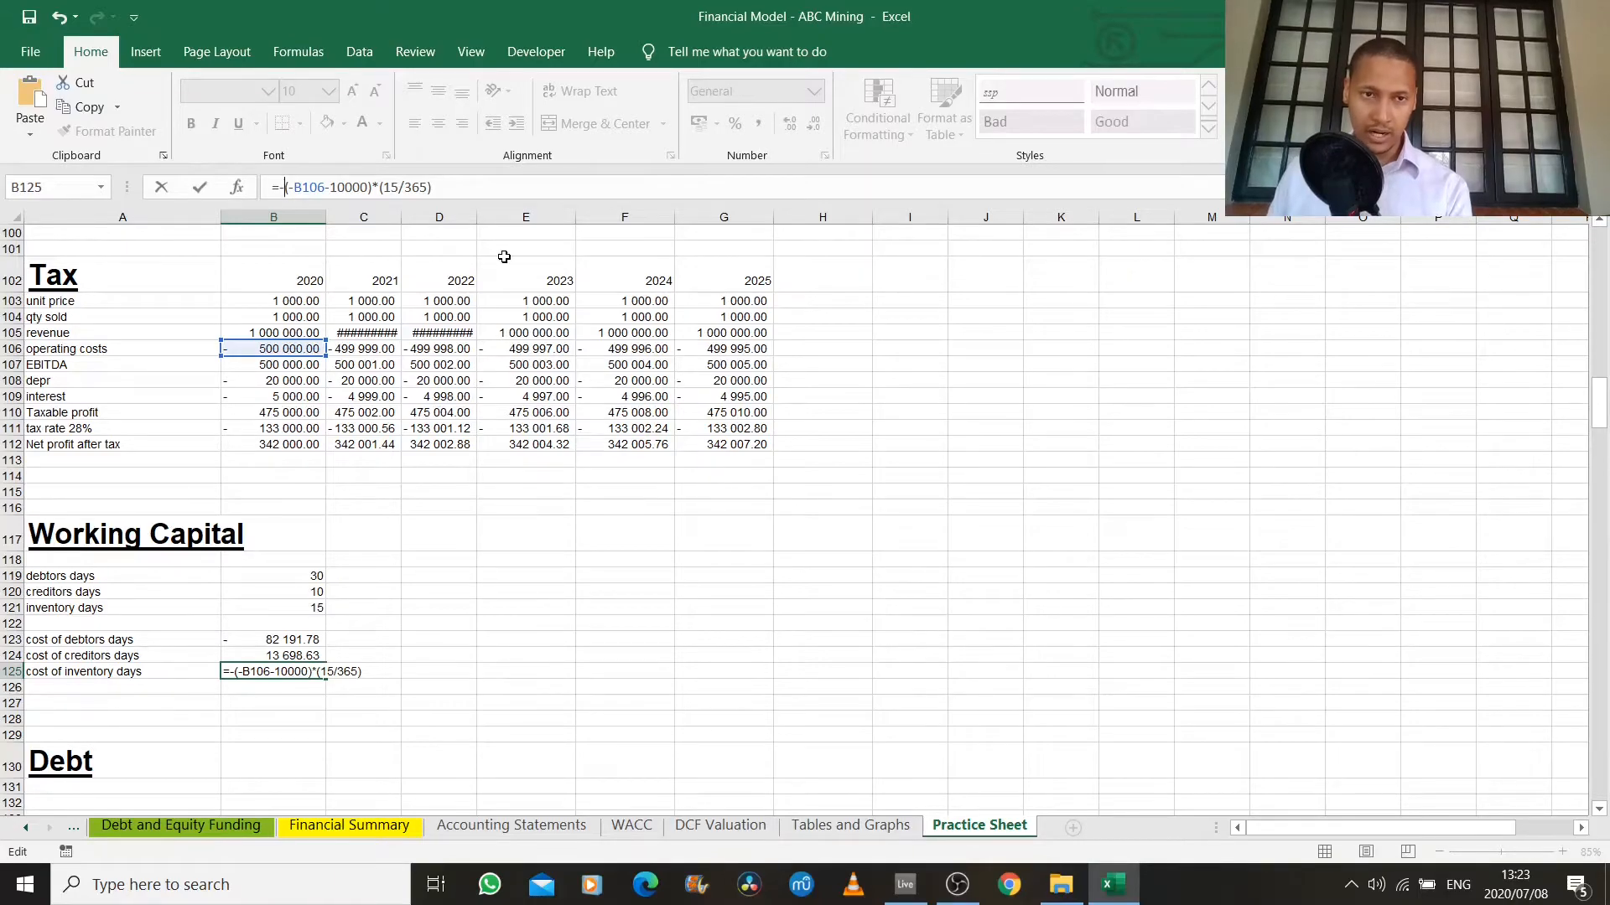
key("Return")
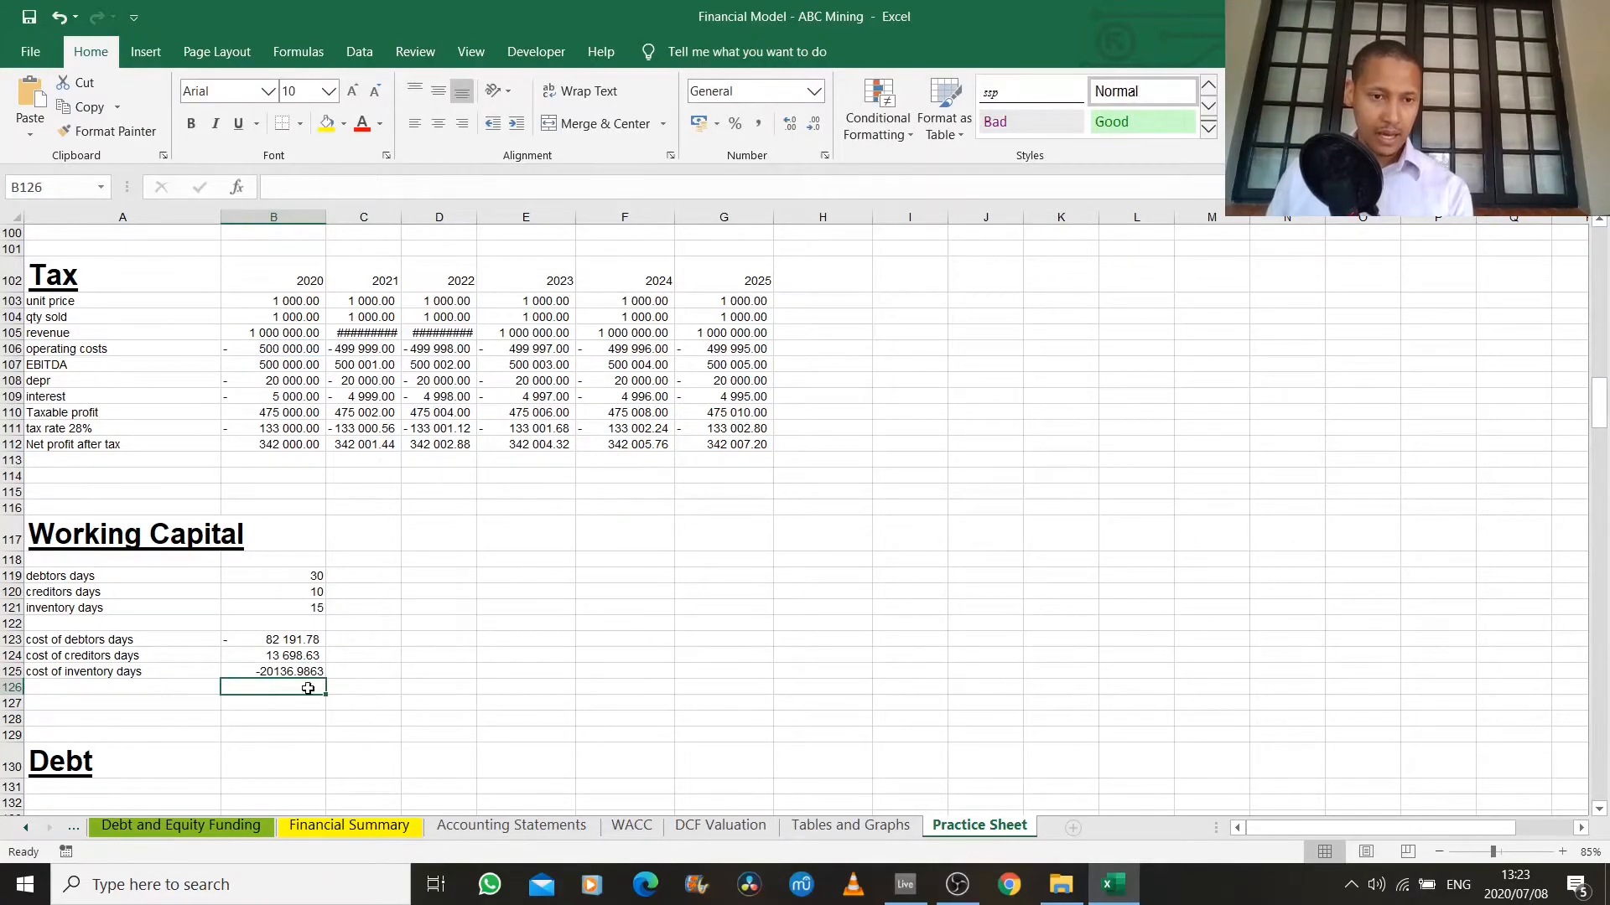
left_click(283, 671)
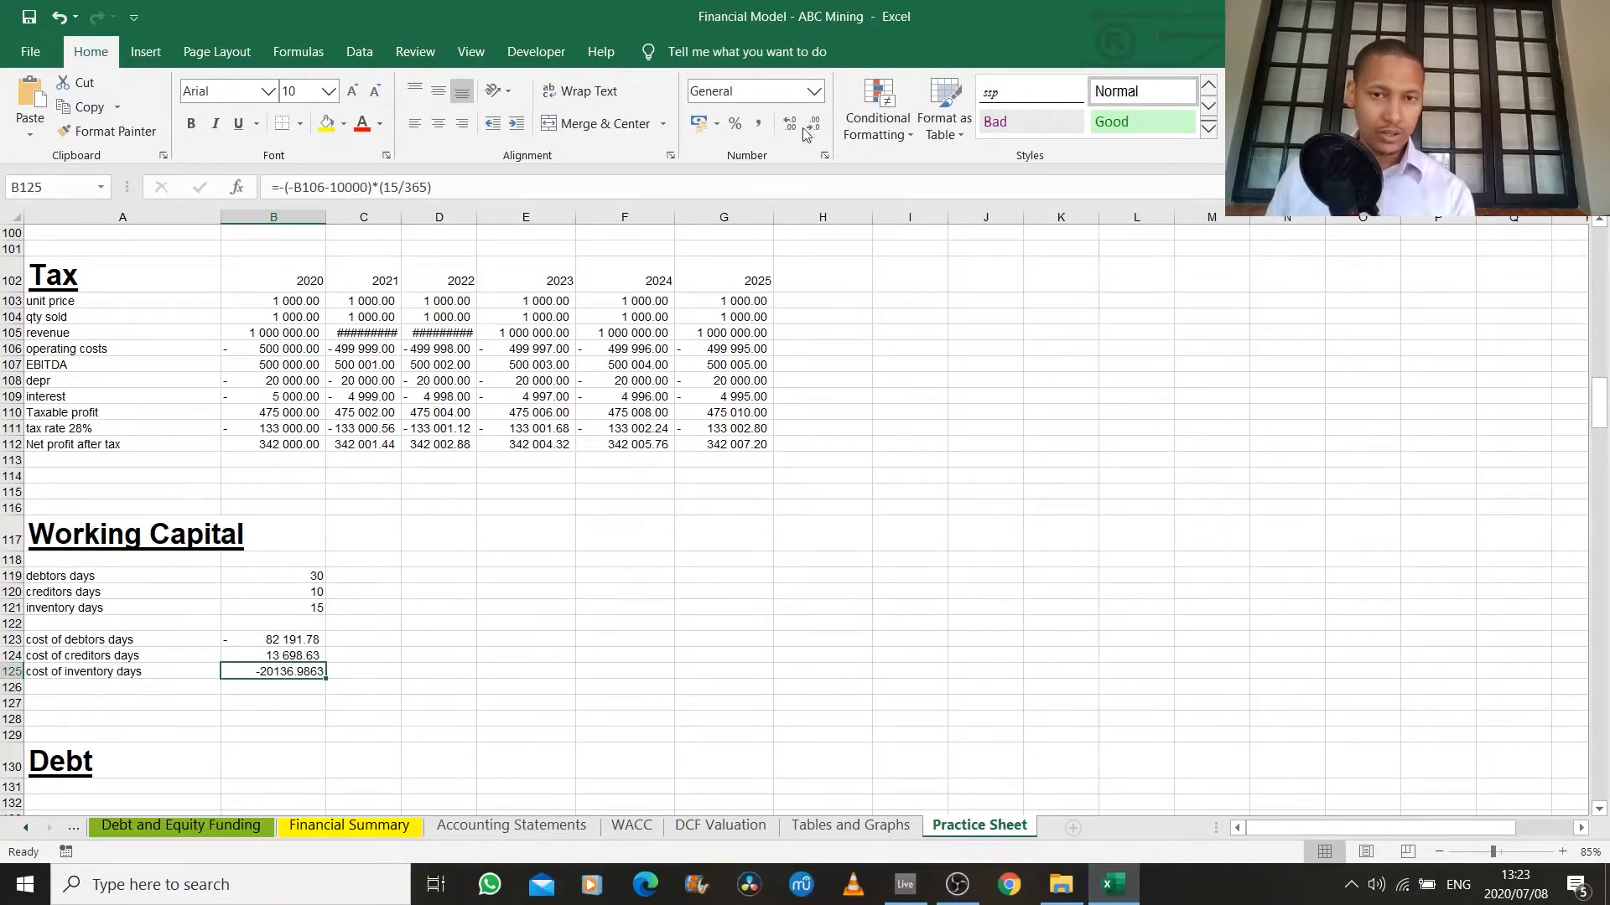
left_click(757, 126)
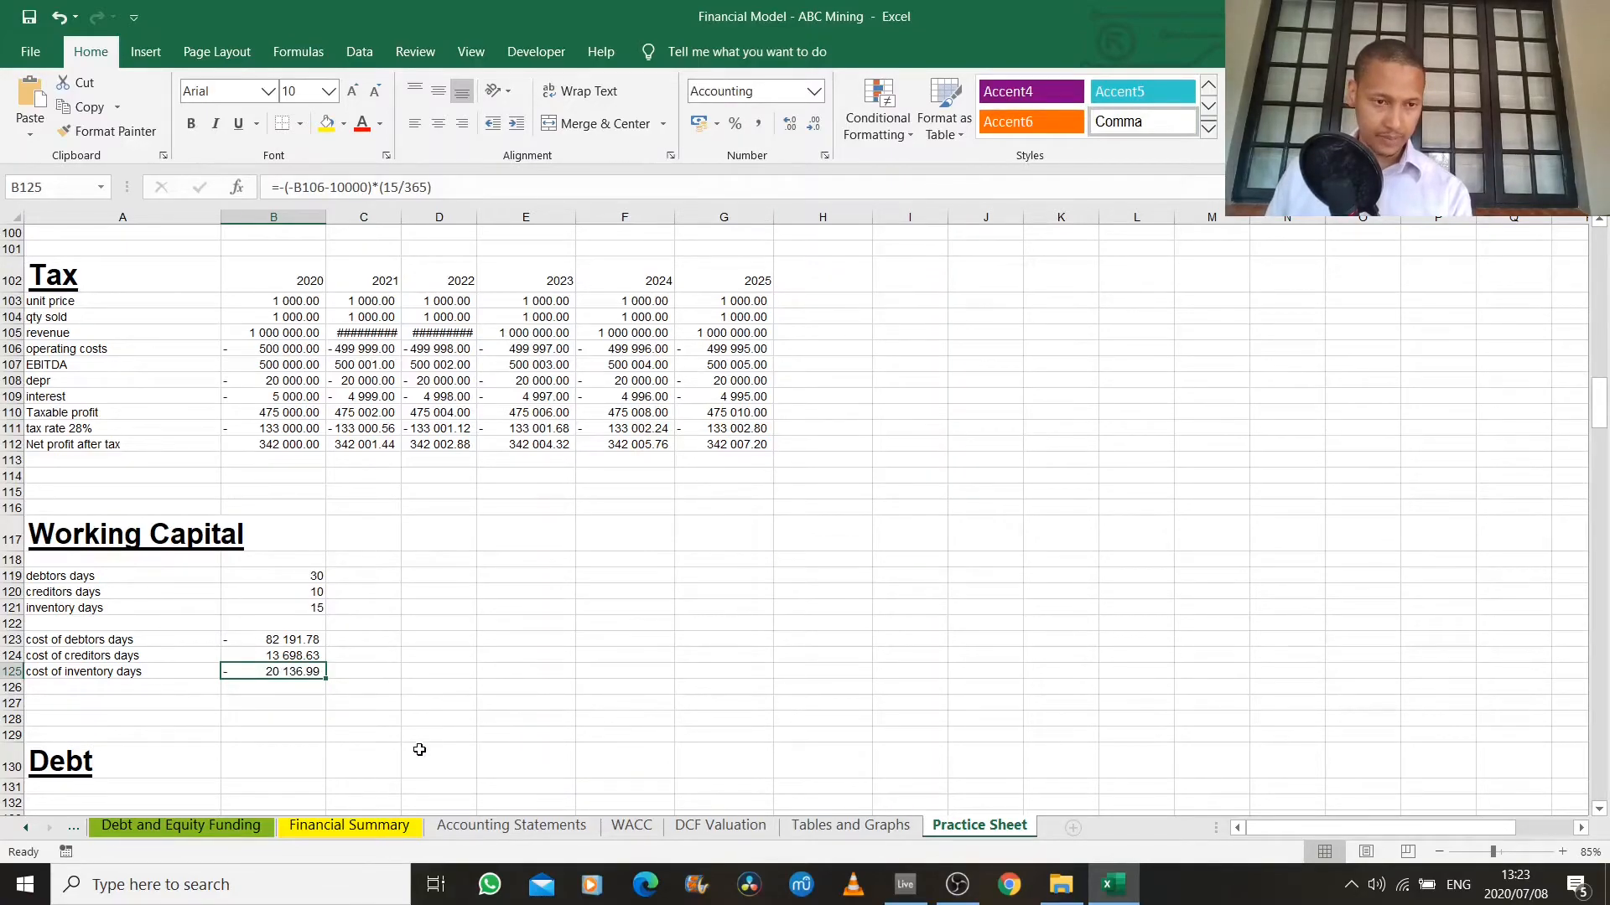
Enter the label "net working capital requirement" in A127.
left_click(127, 702)
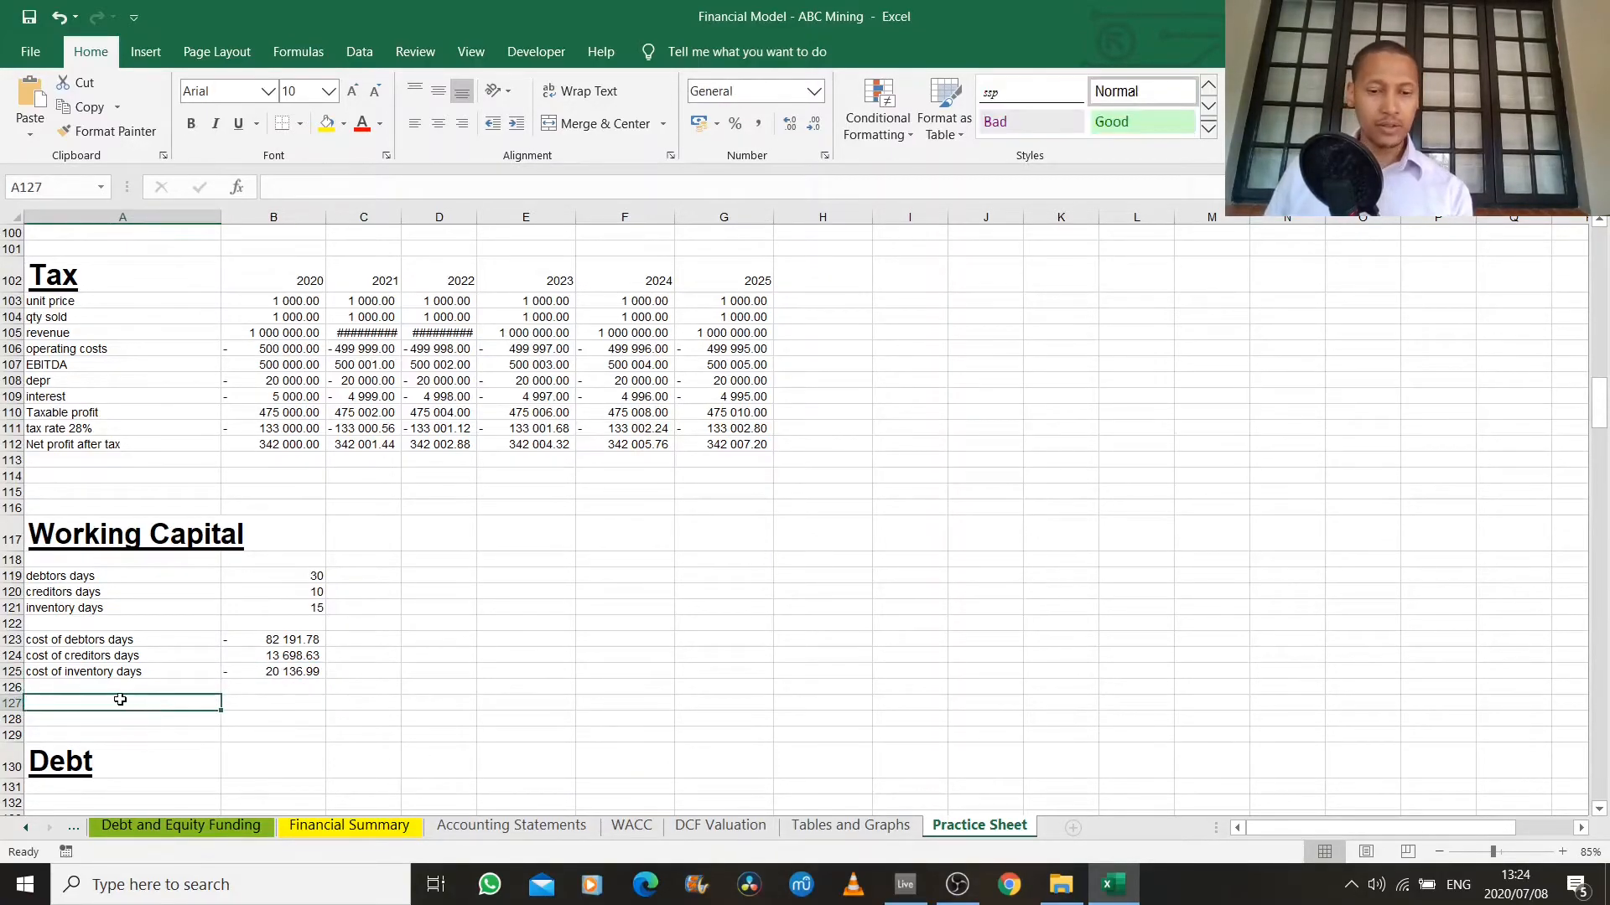
type("working")
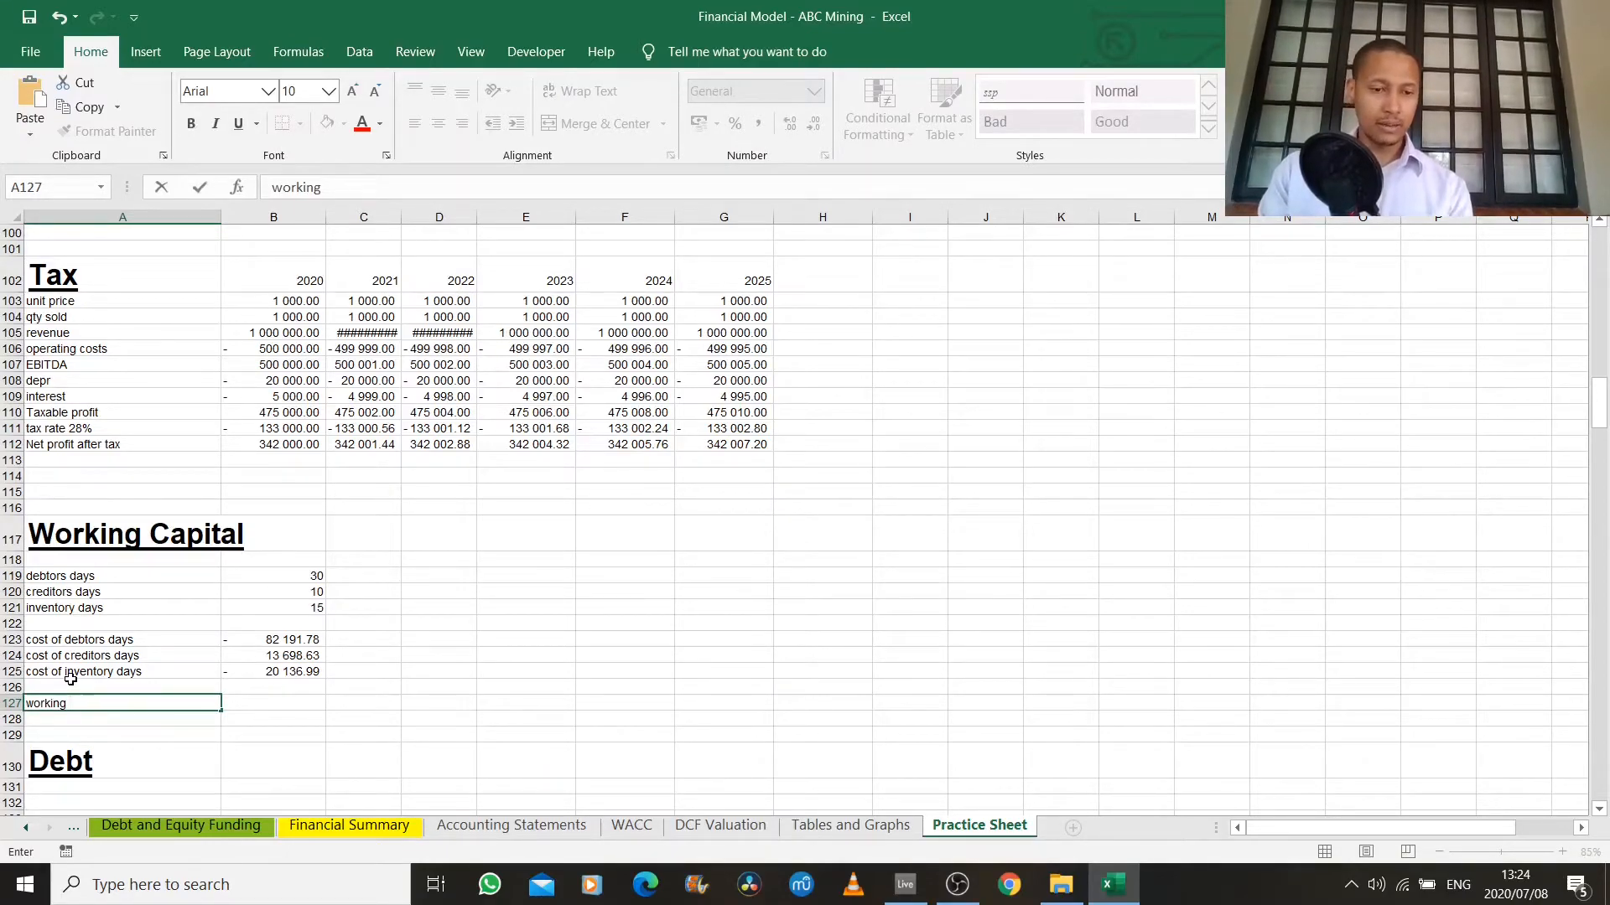
key("Home")
type("net")
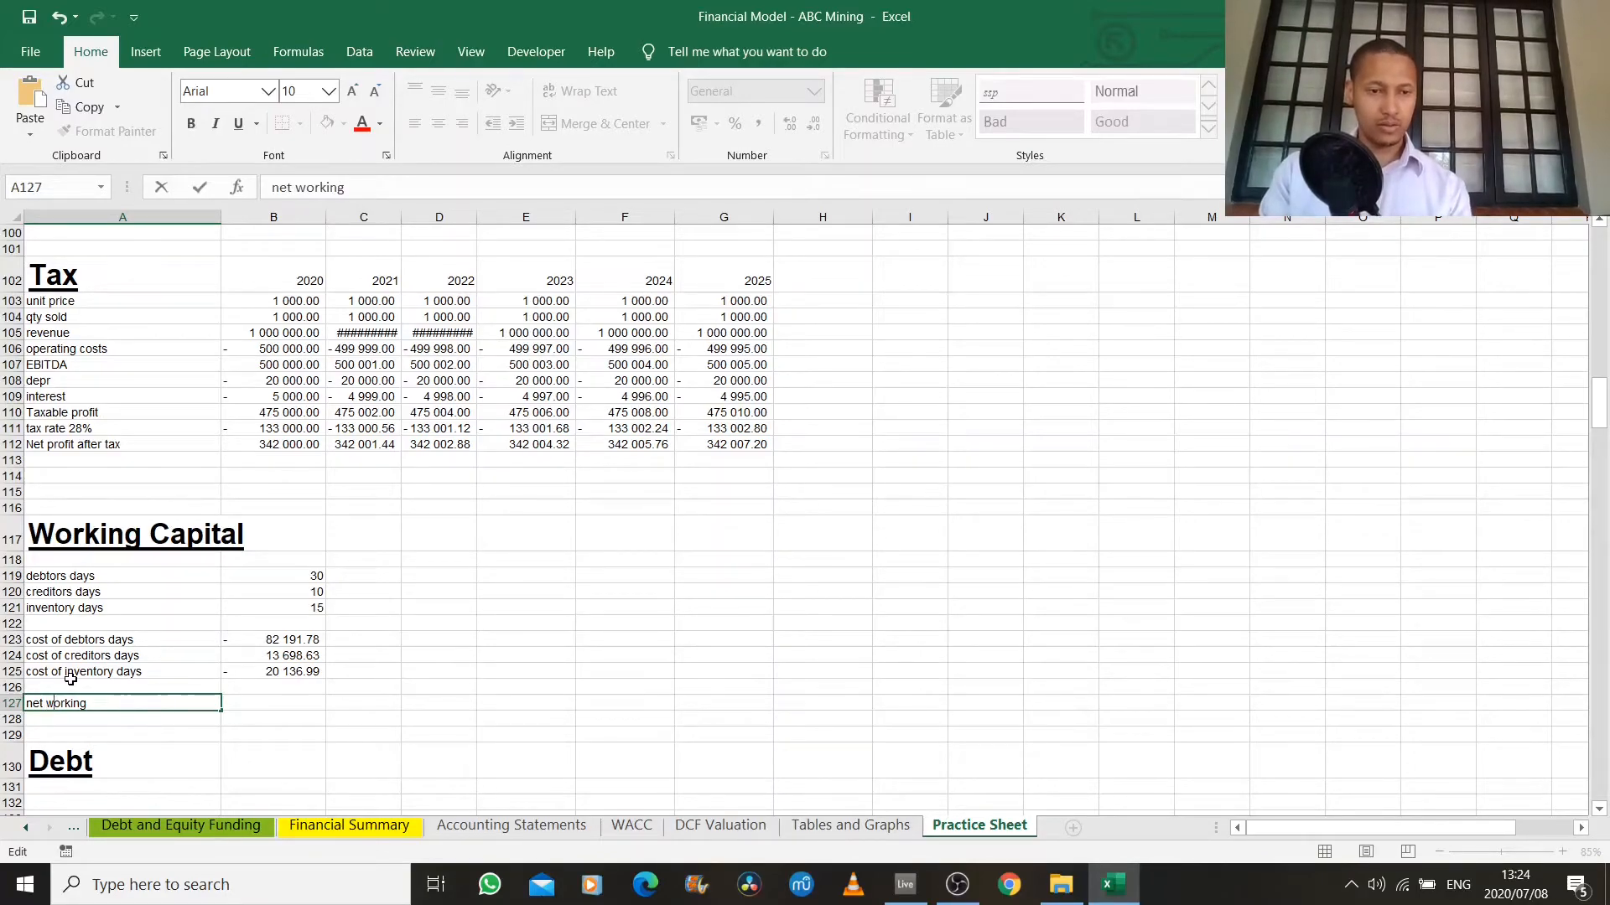
key("End")
type("capital requirement")
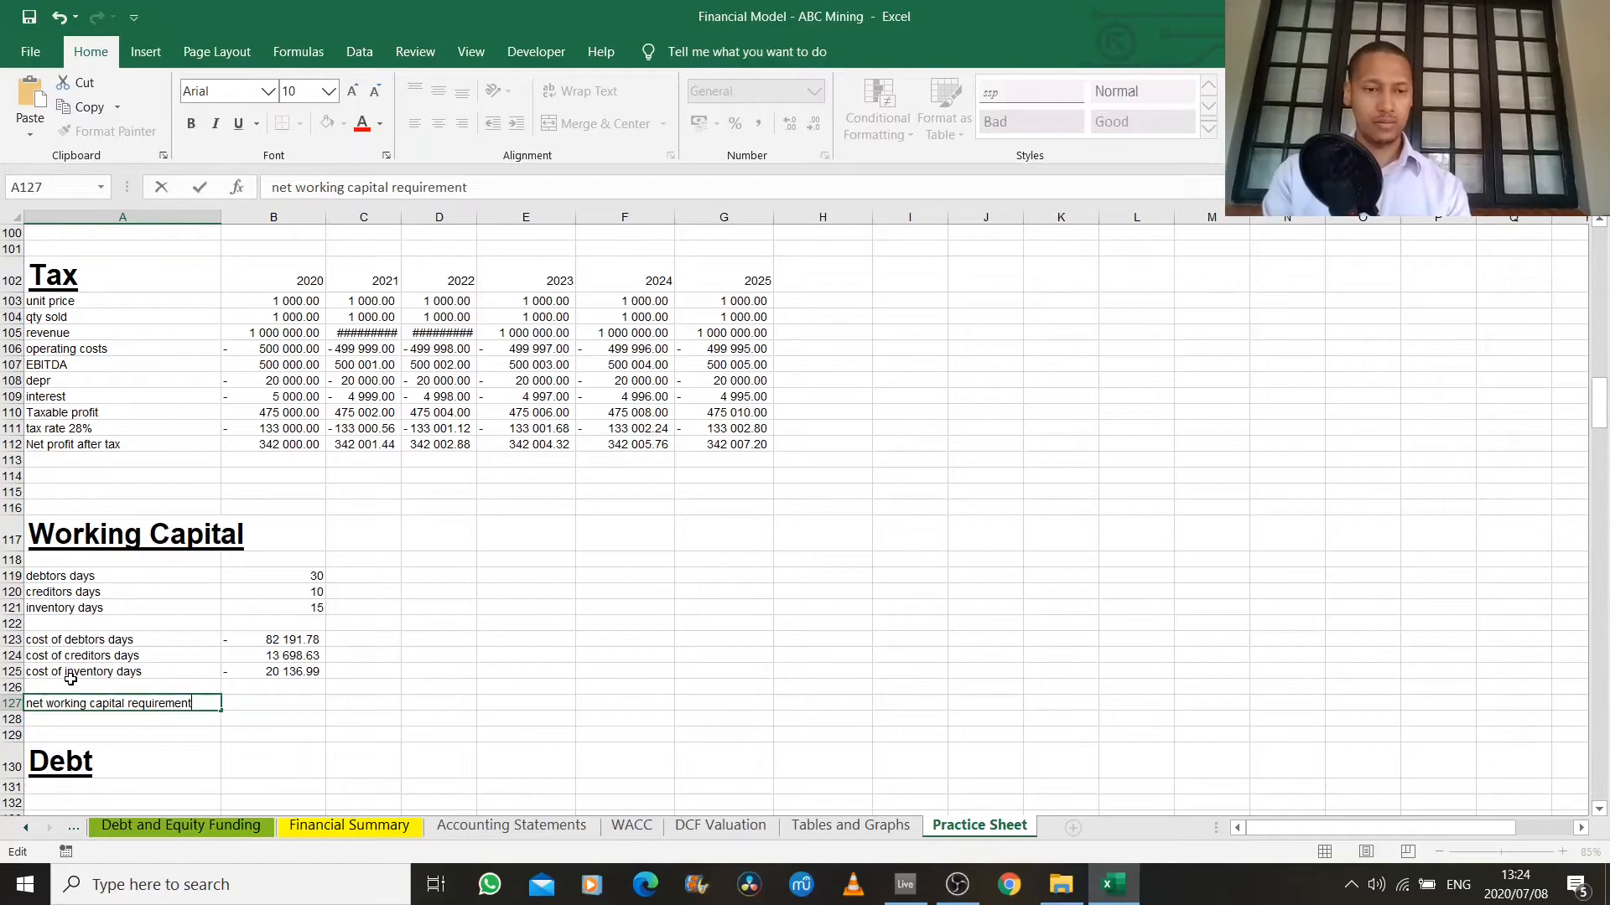
type(" of")
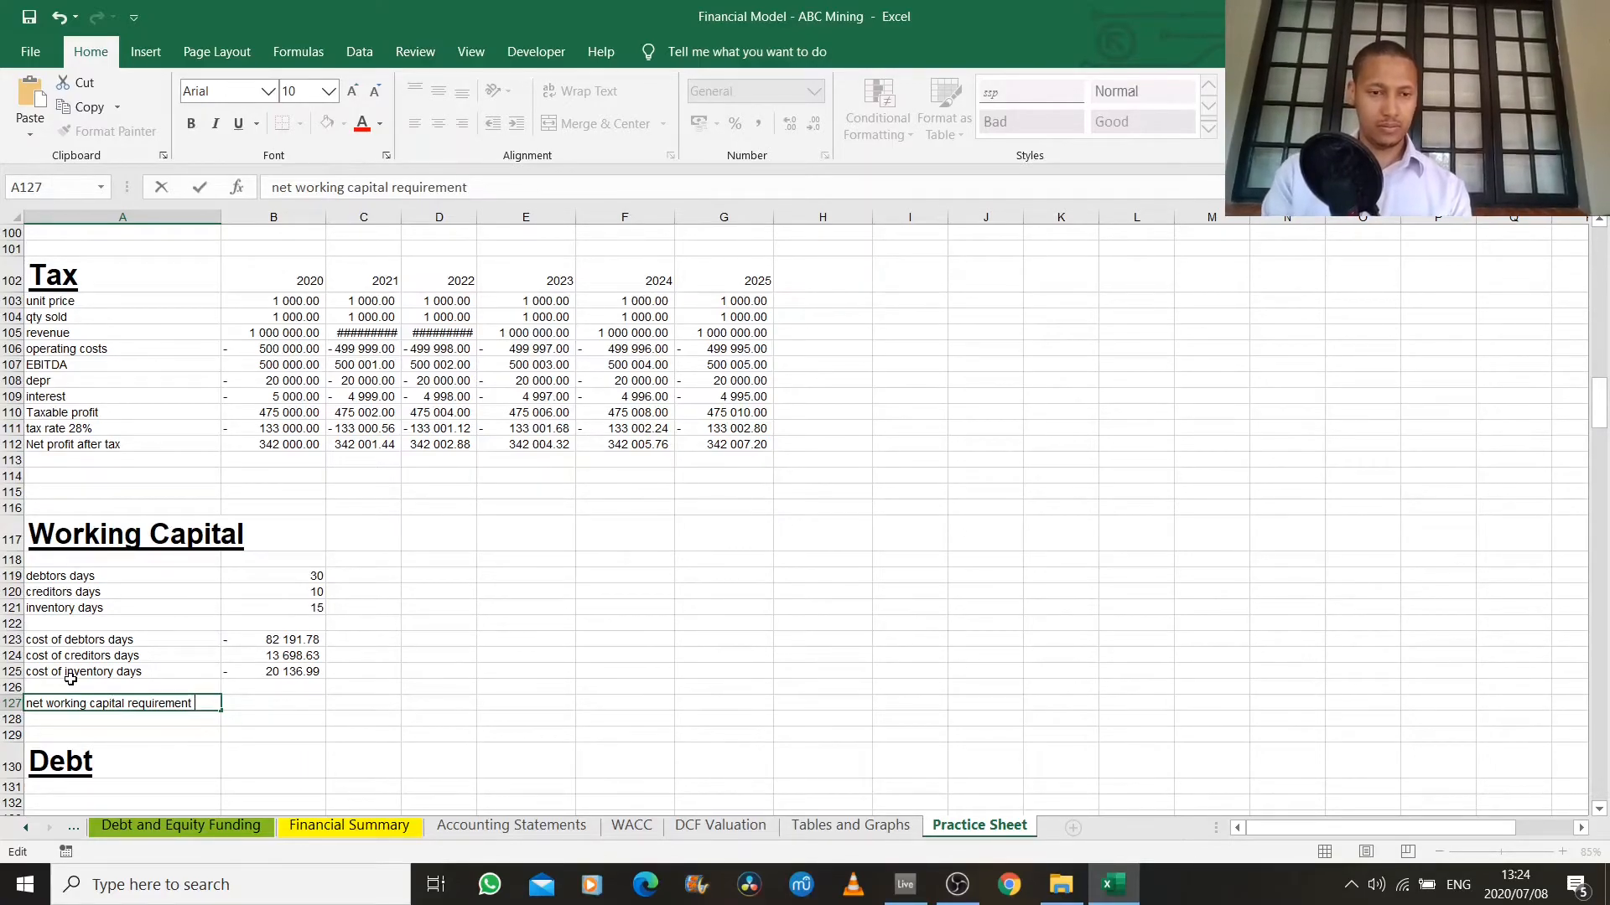
Calculate the 2020 net working capital requirement in B127 as the sum of the three costs in B123:B125.
key("Tab")
type("=sum(")
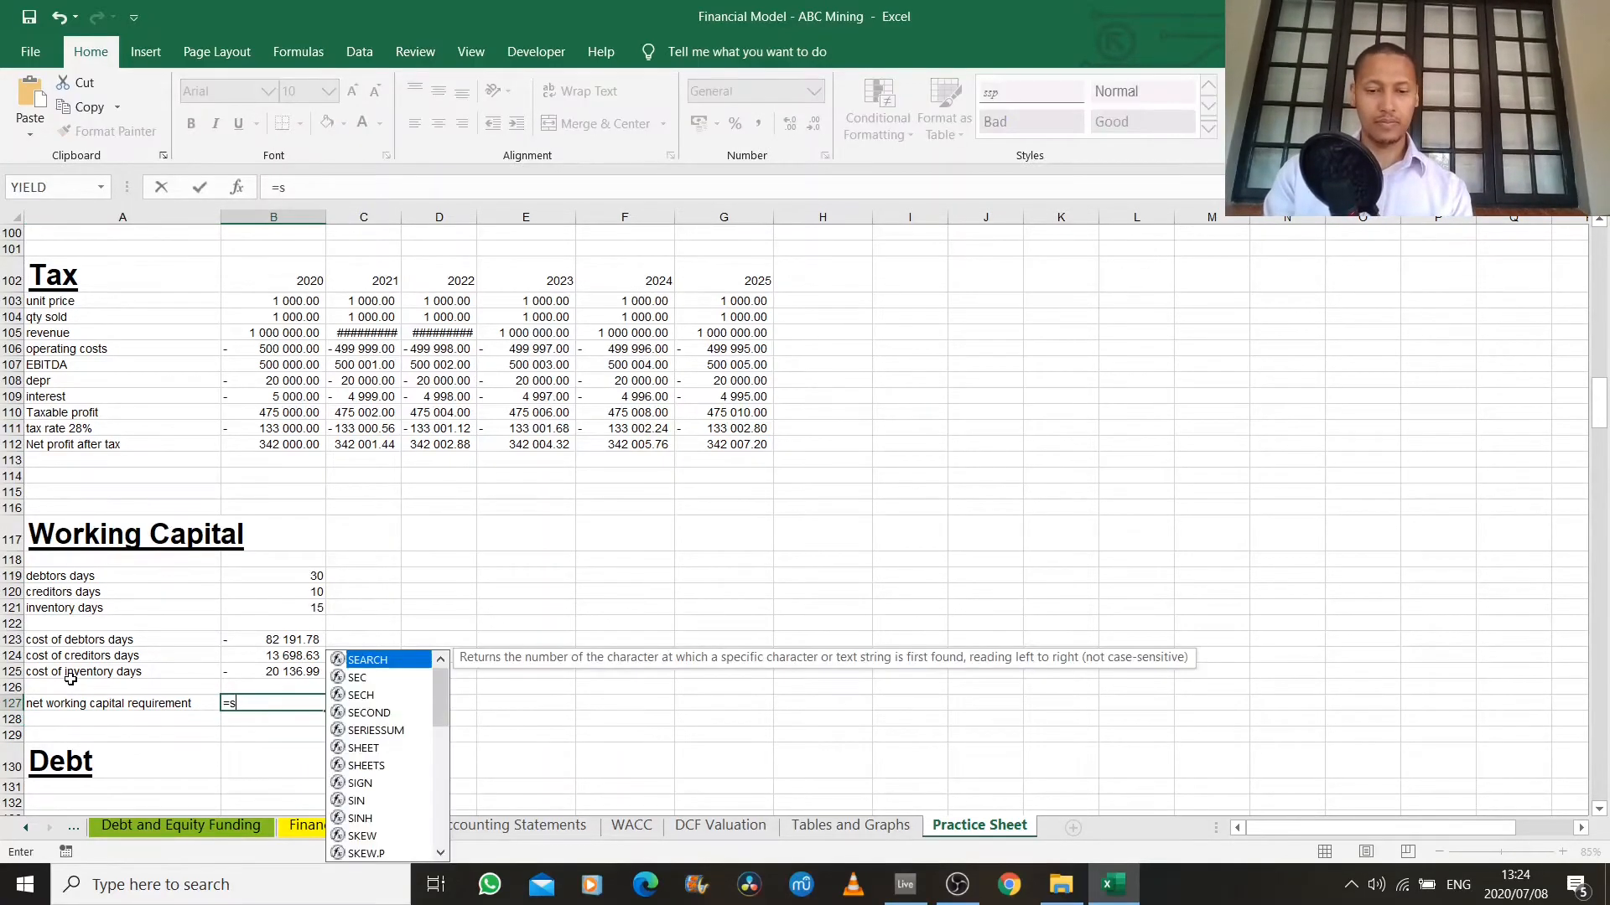
key("Up")
key("Up")
key("shift+Up")
key("shift+Up")
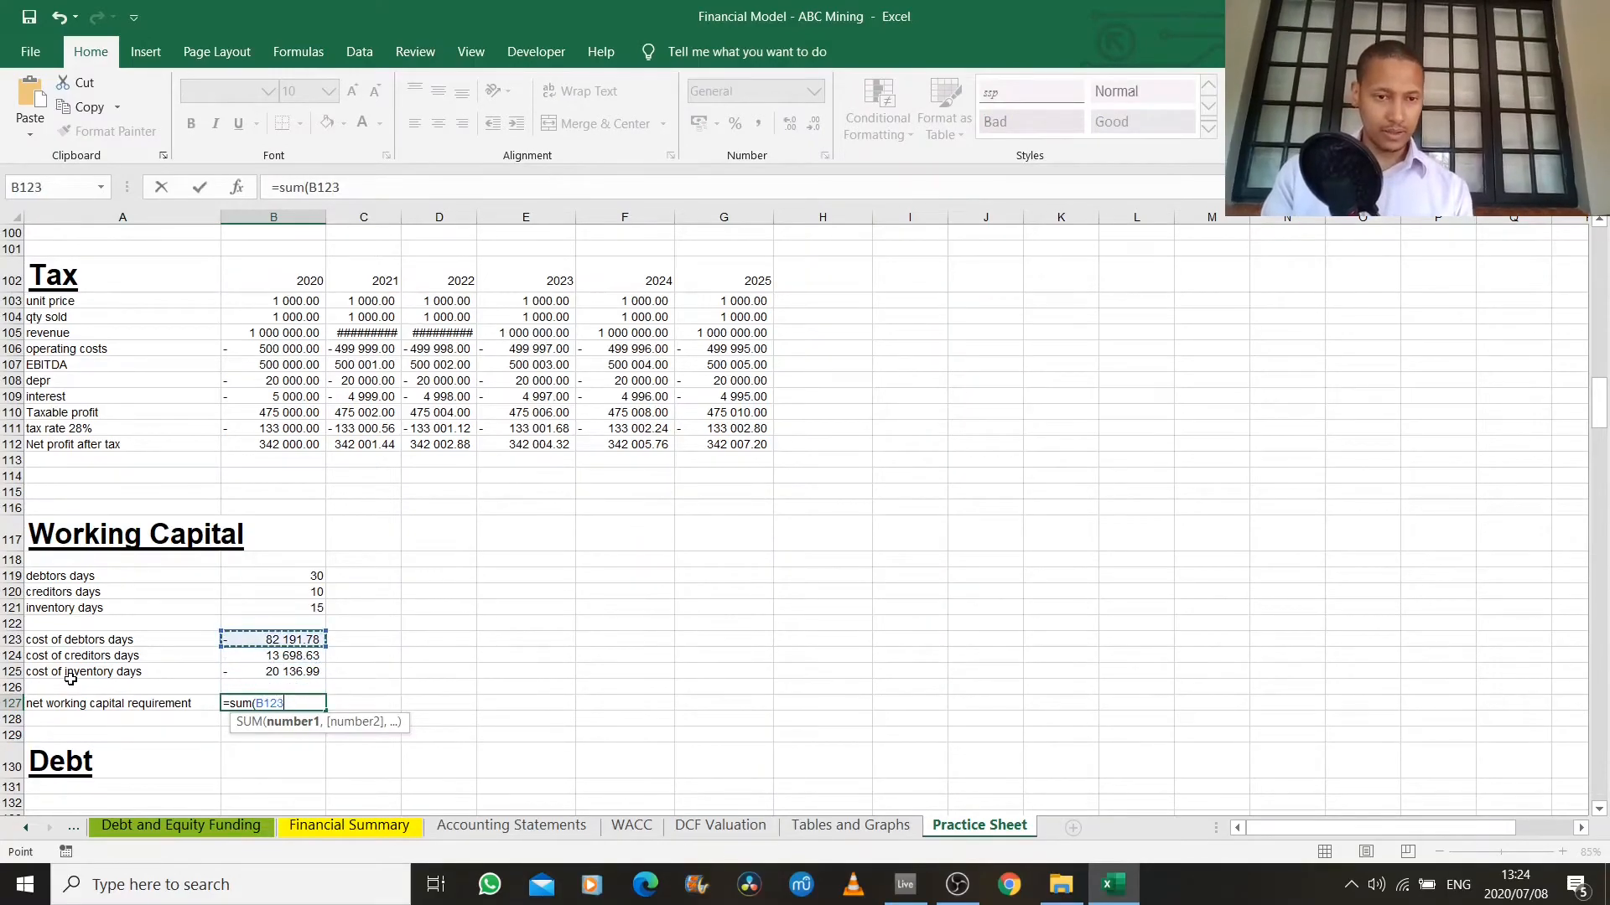
key("Return")
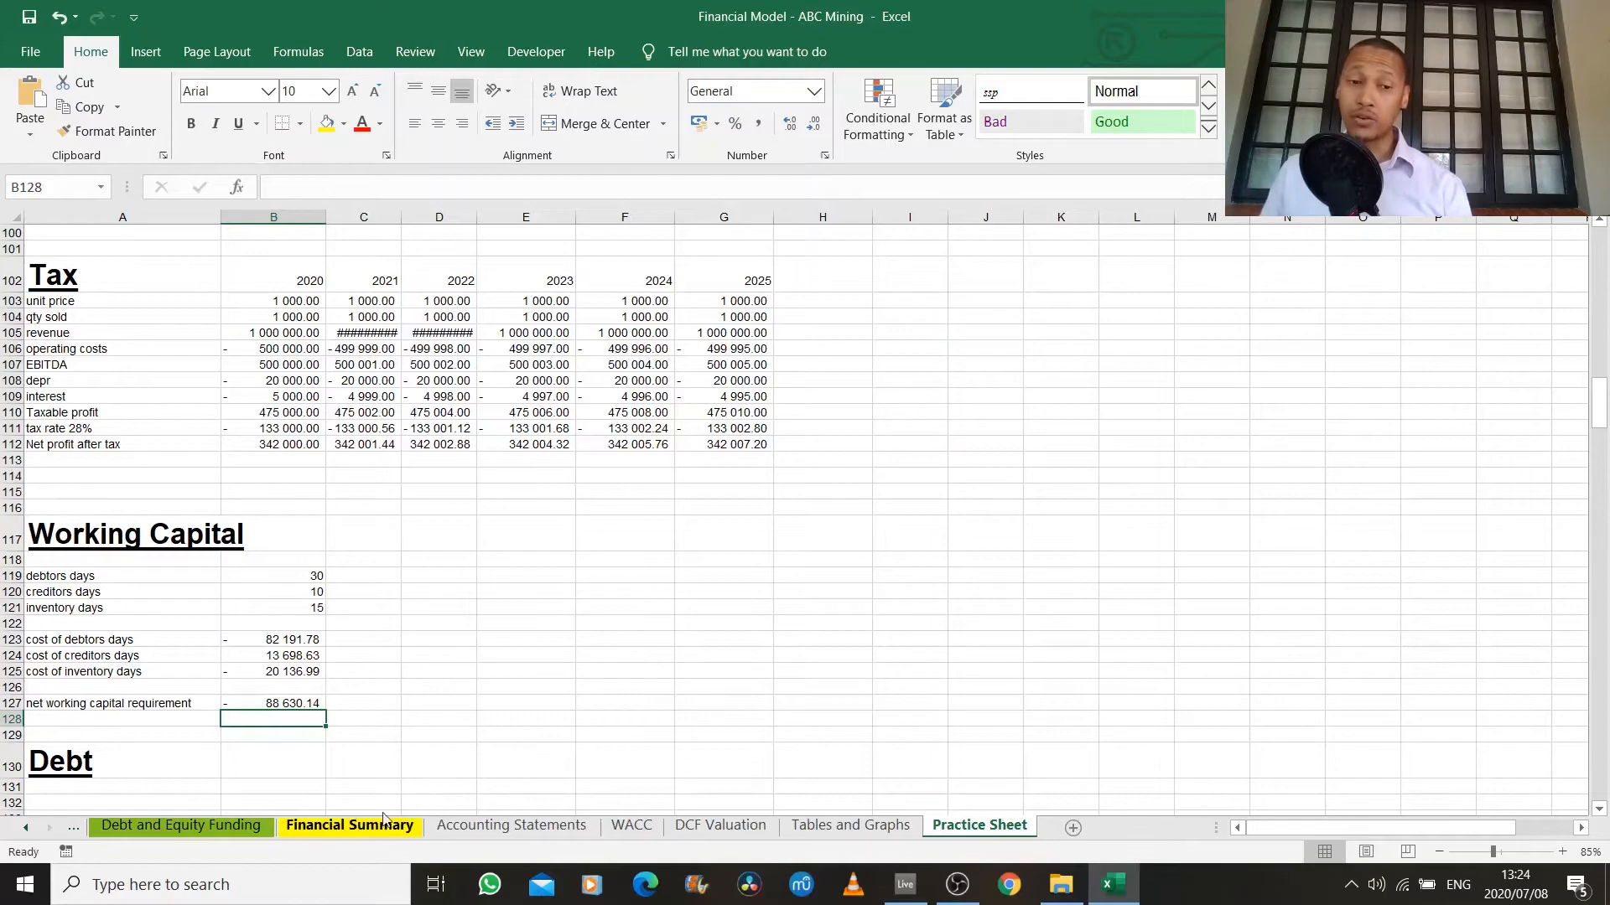
Enter the label "change in working capital" in A128.
left_click(170, 719)
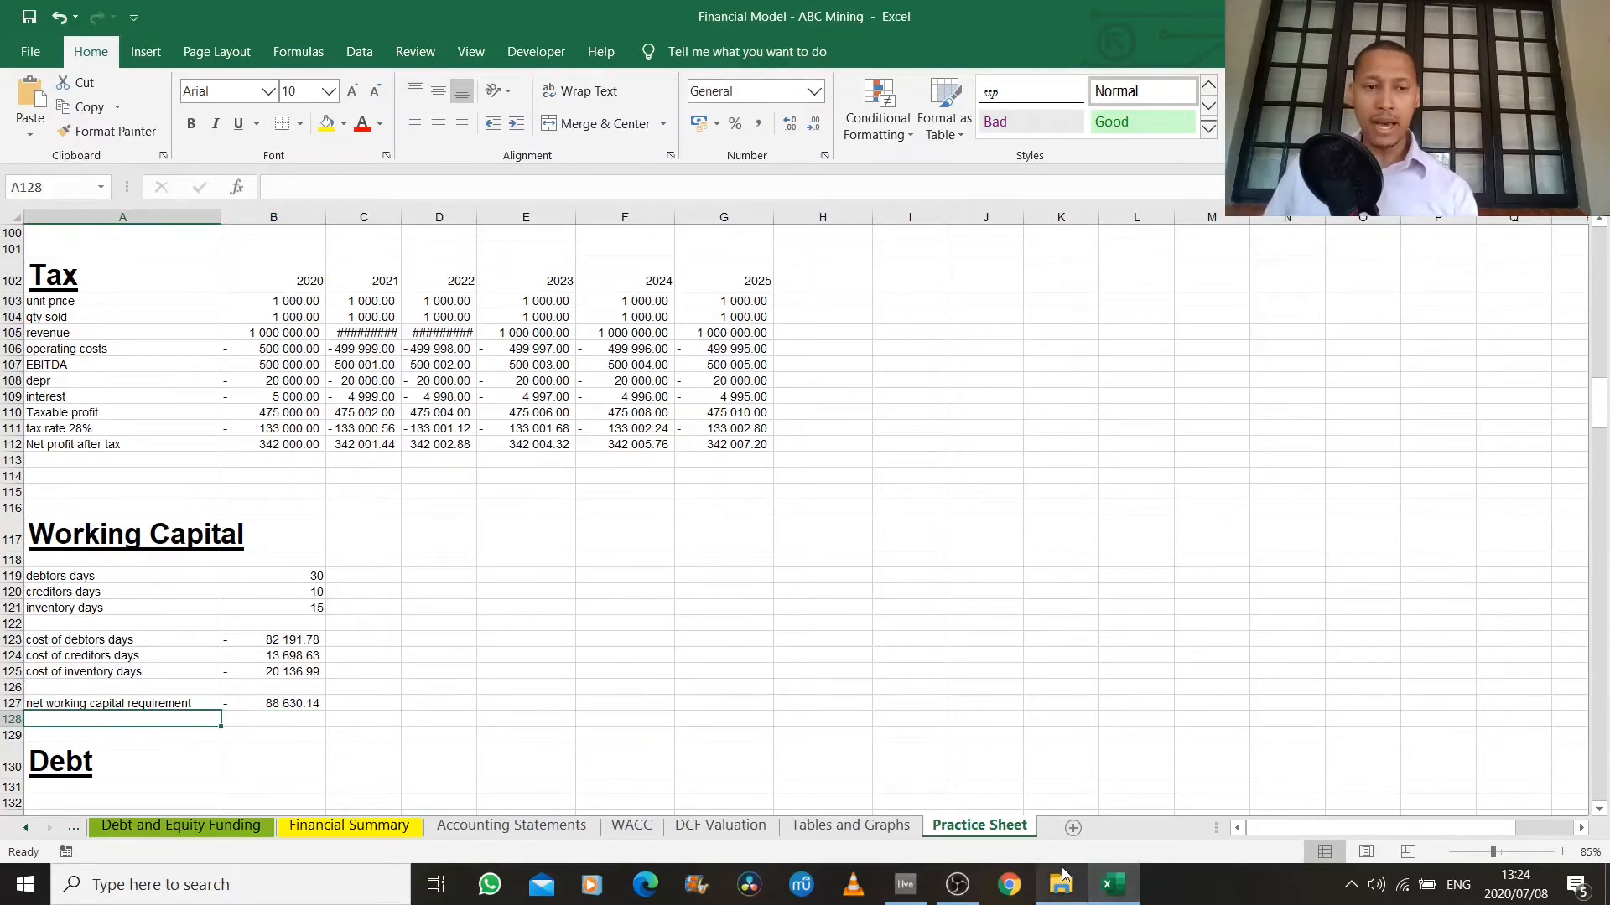
mouse_move(1063, 874)
type("change in working capital")
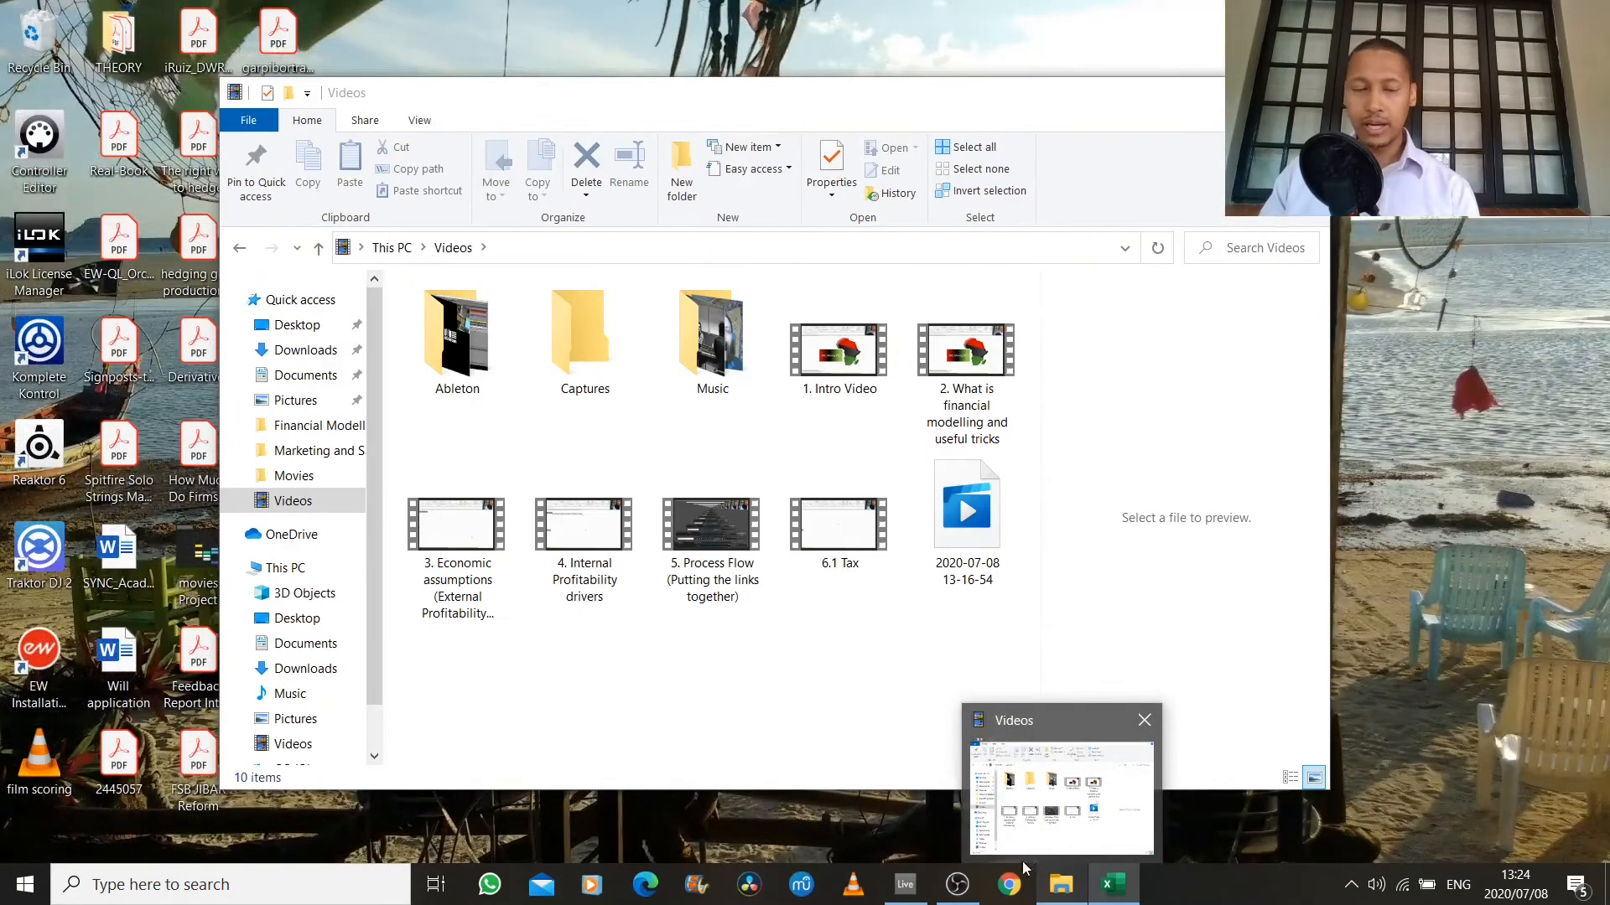
key("Return")
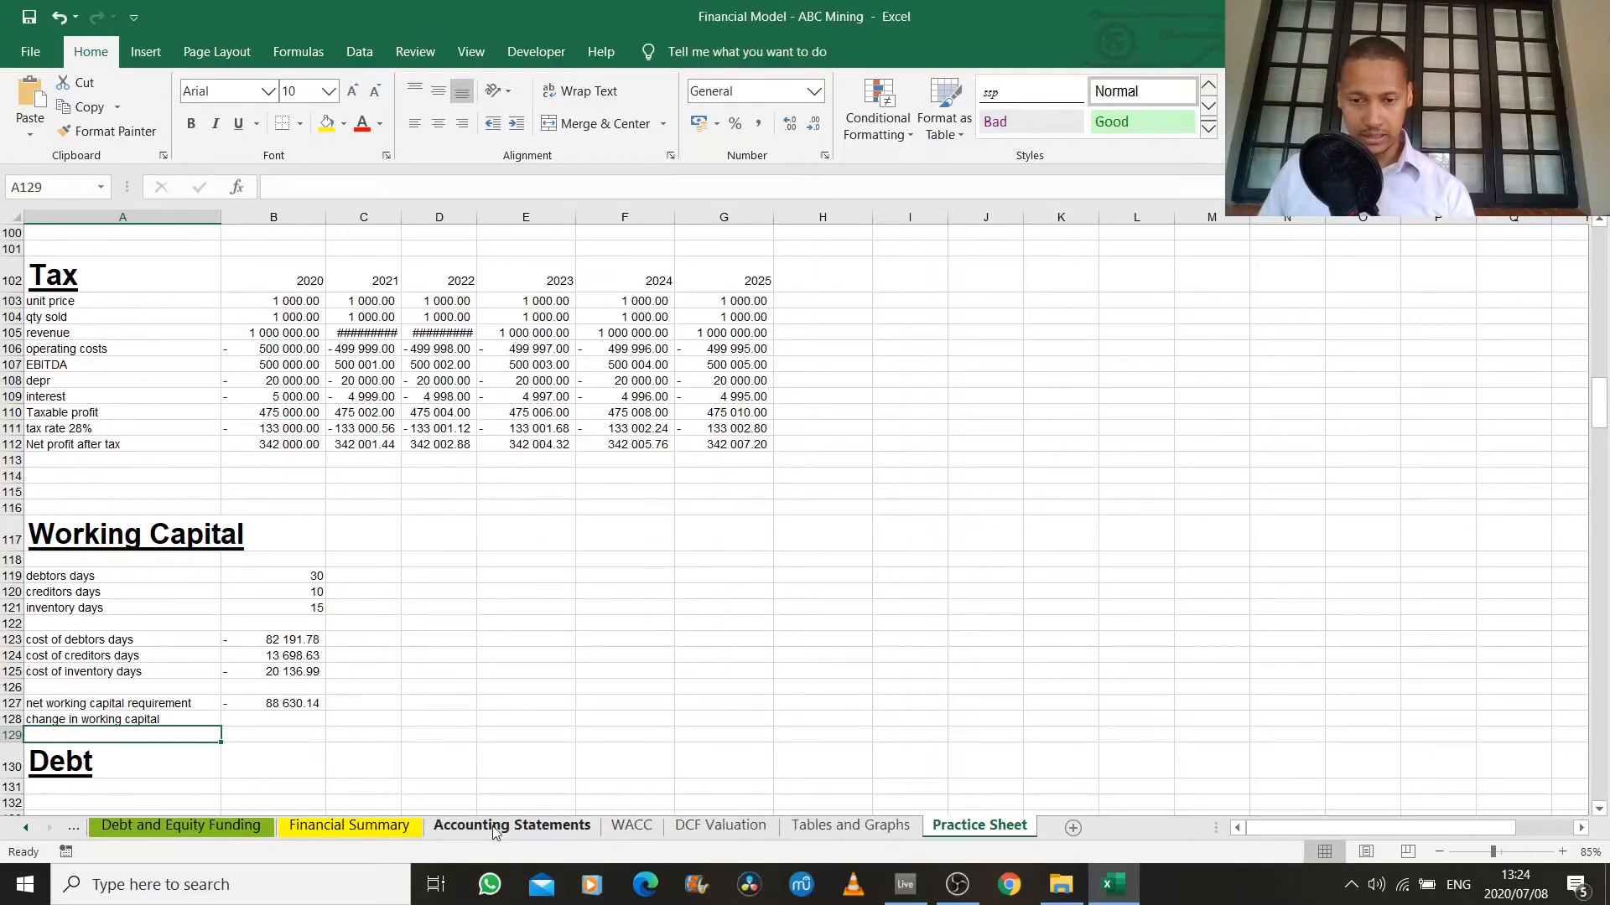
Examine the Net Working Capital and Change in Working Capital formulas on the Tax & Working Cap sheet for 2020 to 2022.
left_click(26, 827)
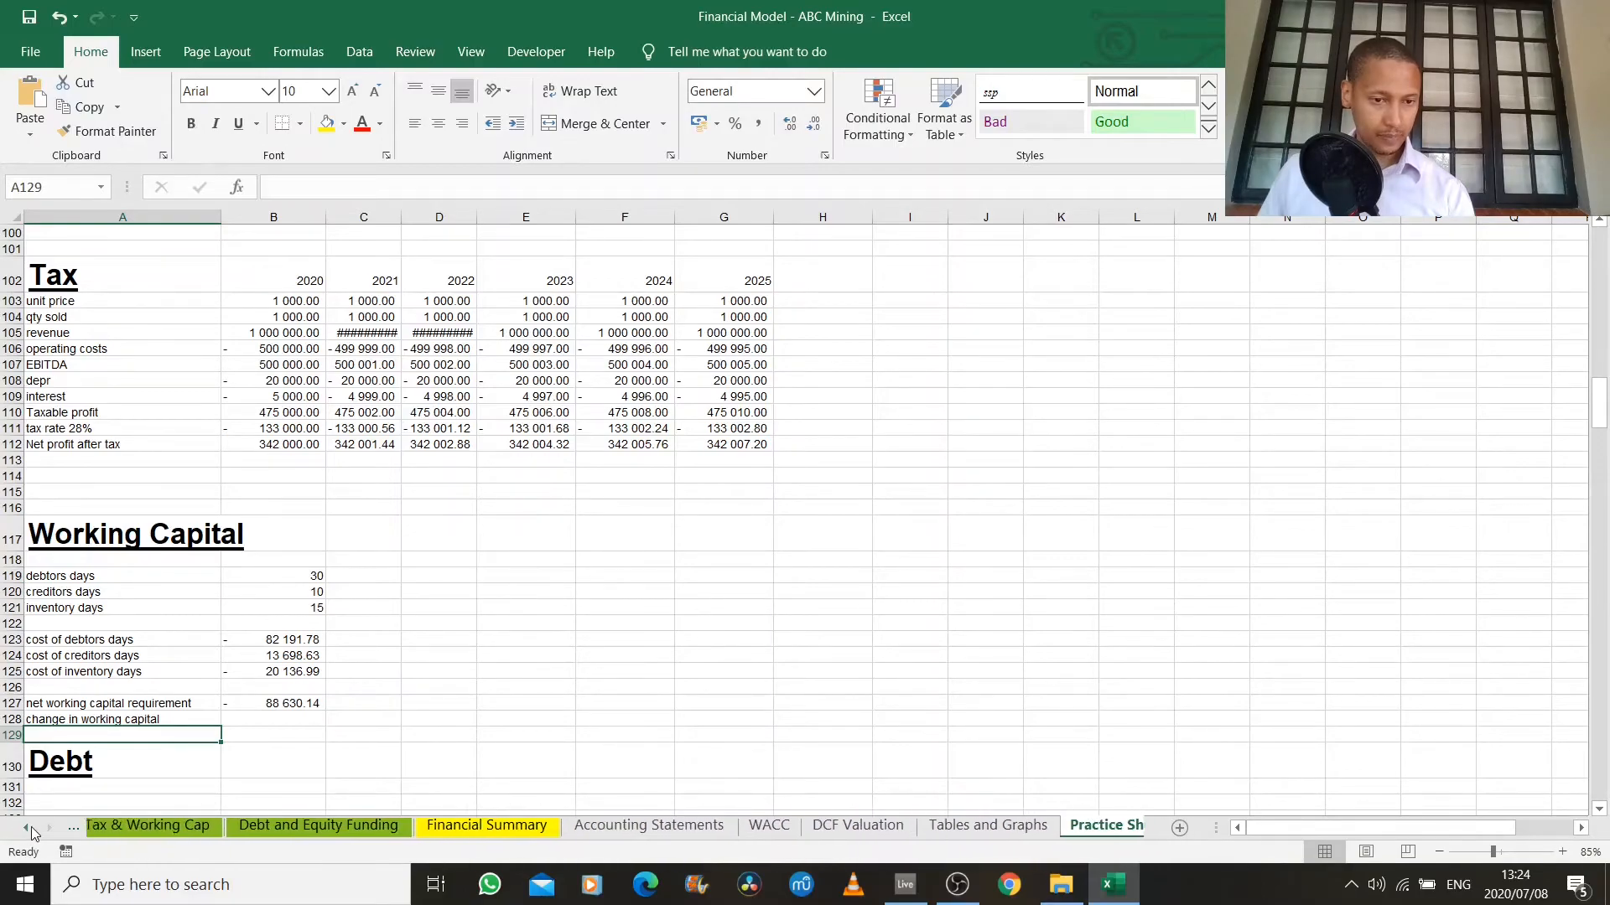
left_click(26, 827)
left_click(515, 828)
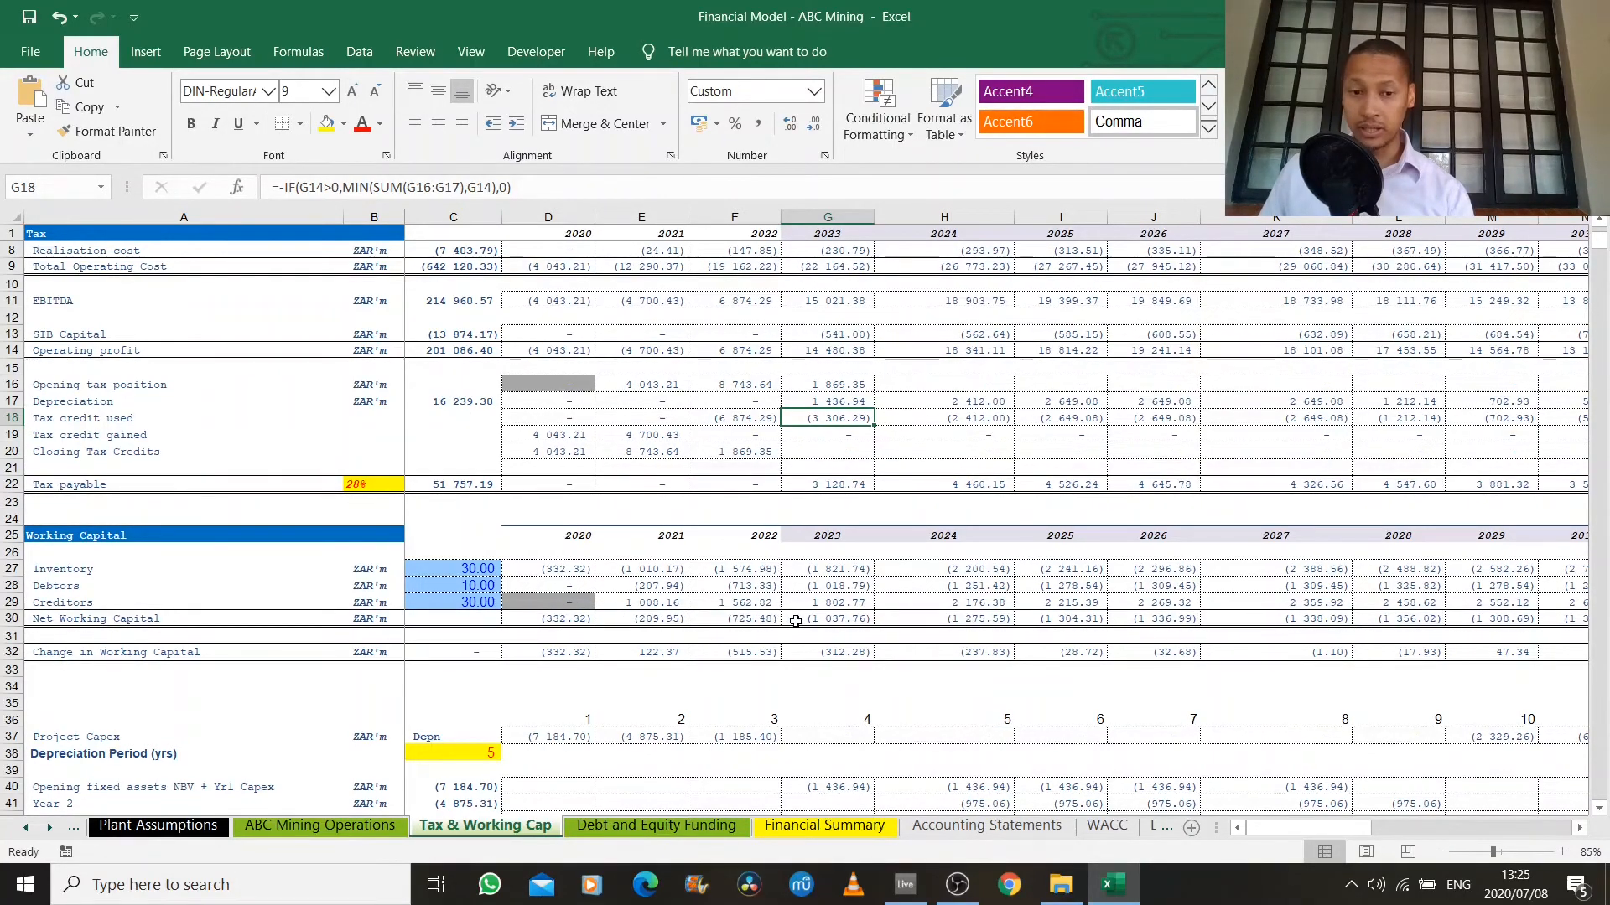
left_click(550, 625)
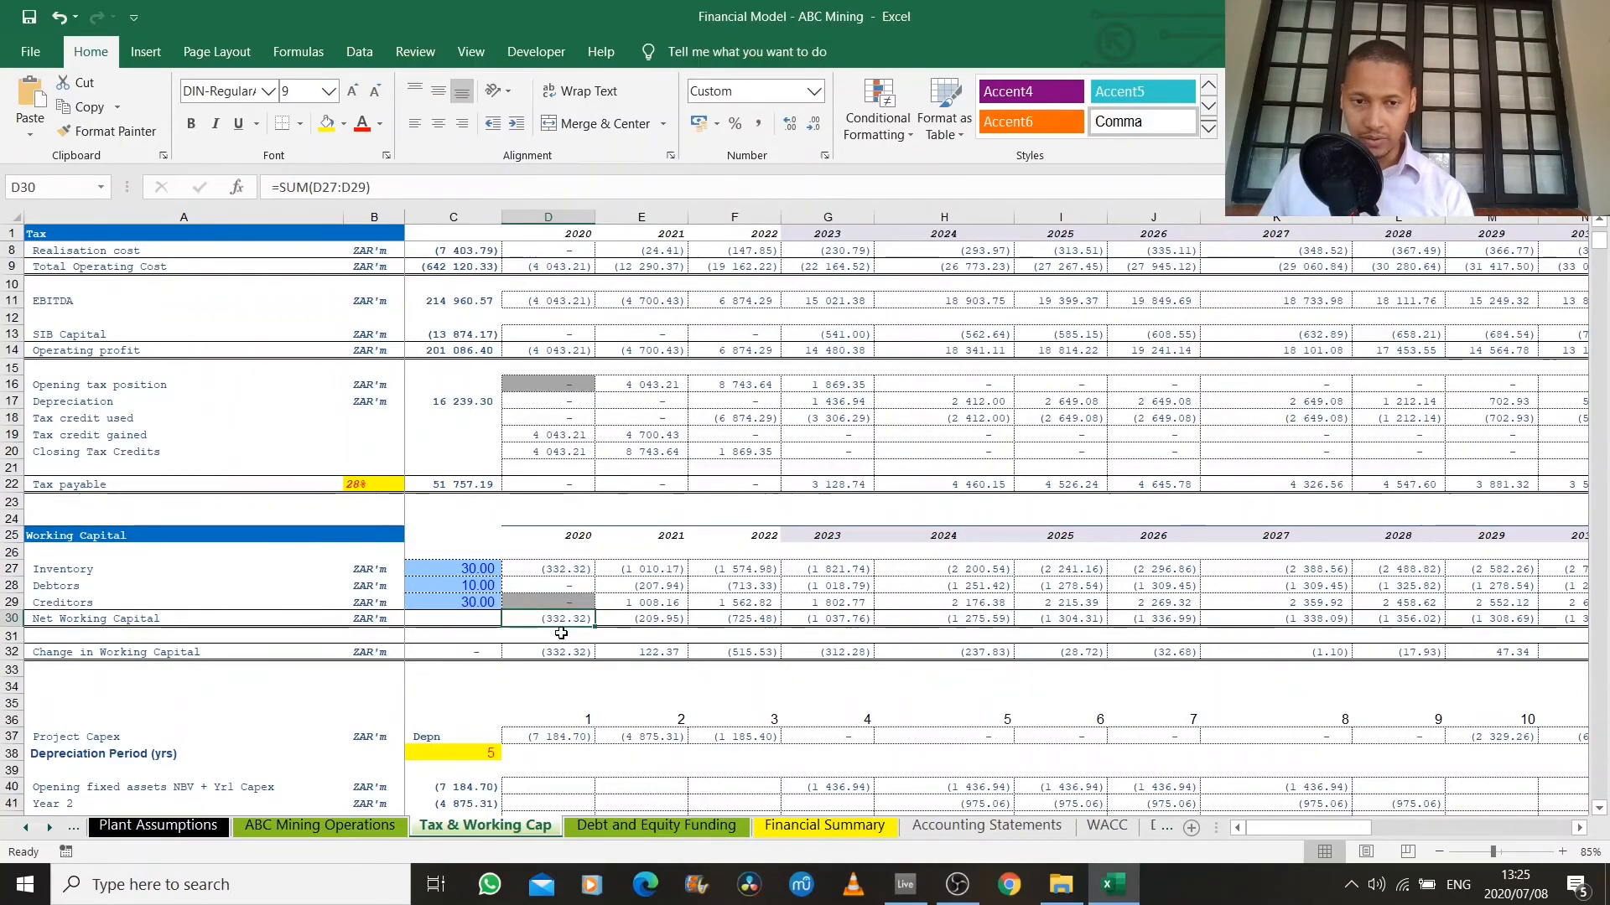
left_click(637, 621)
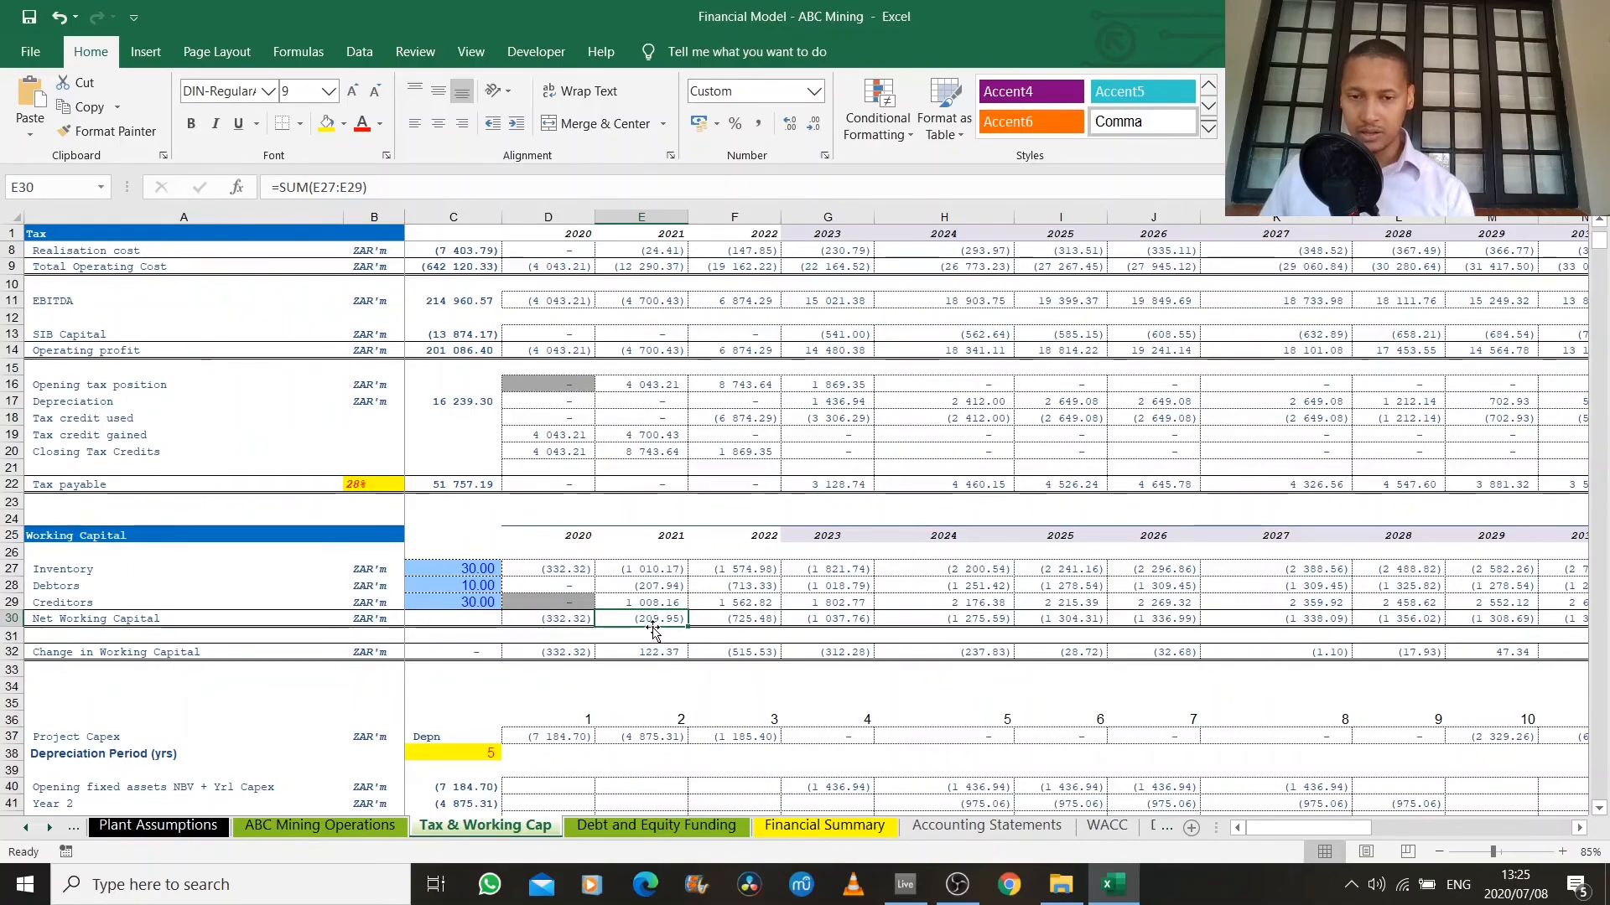
left_click(737, 652)
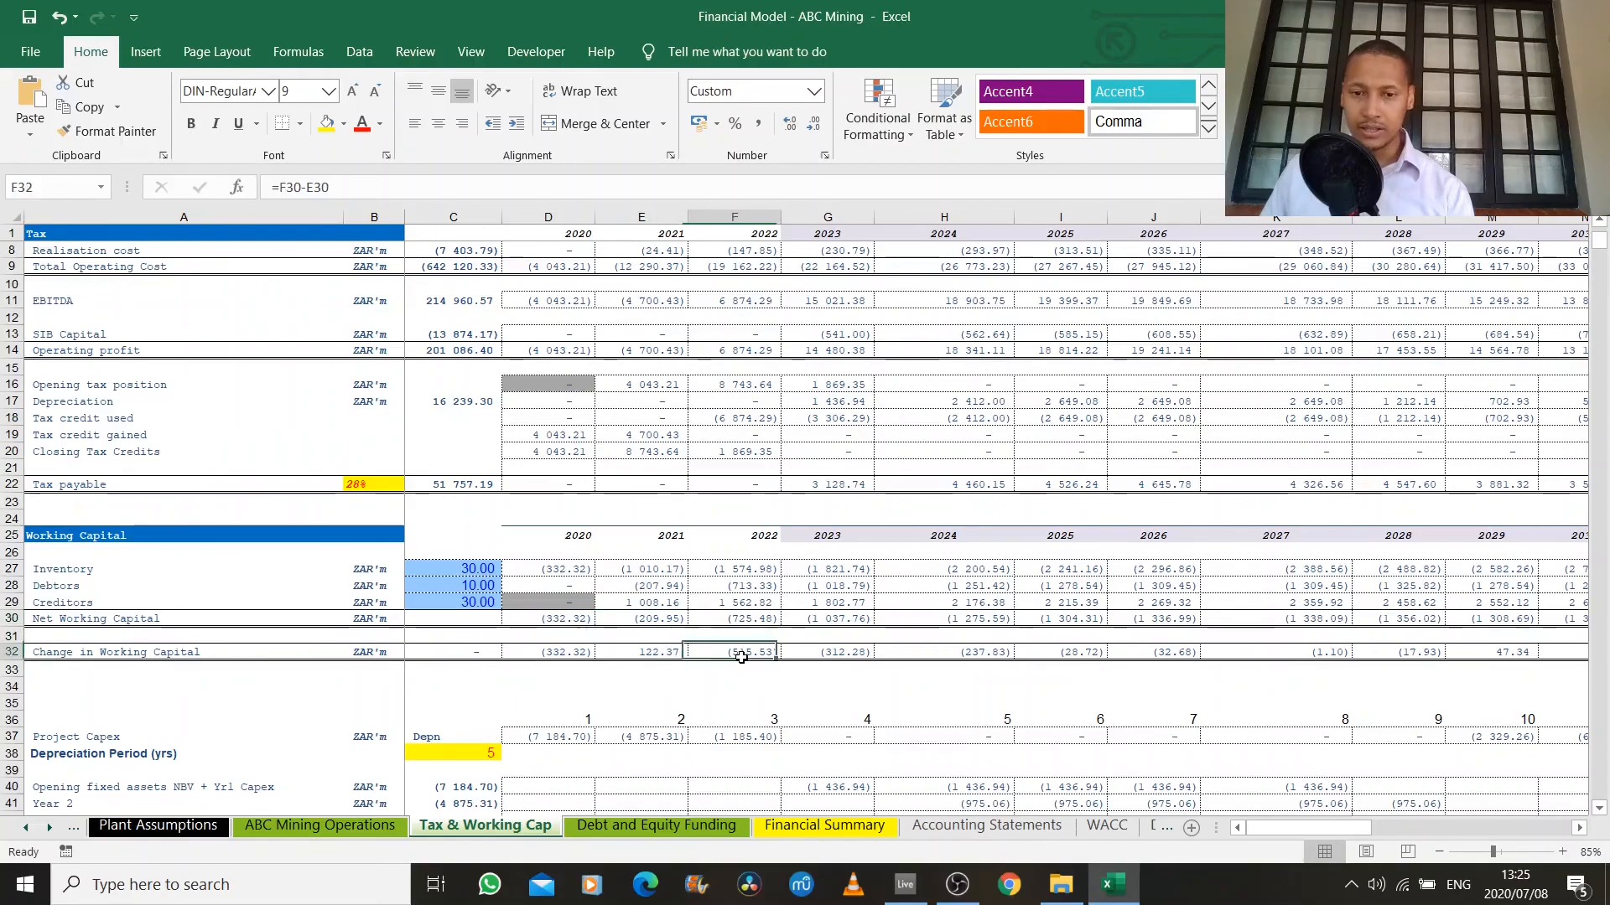